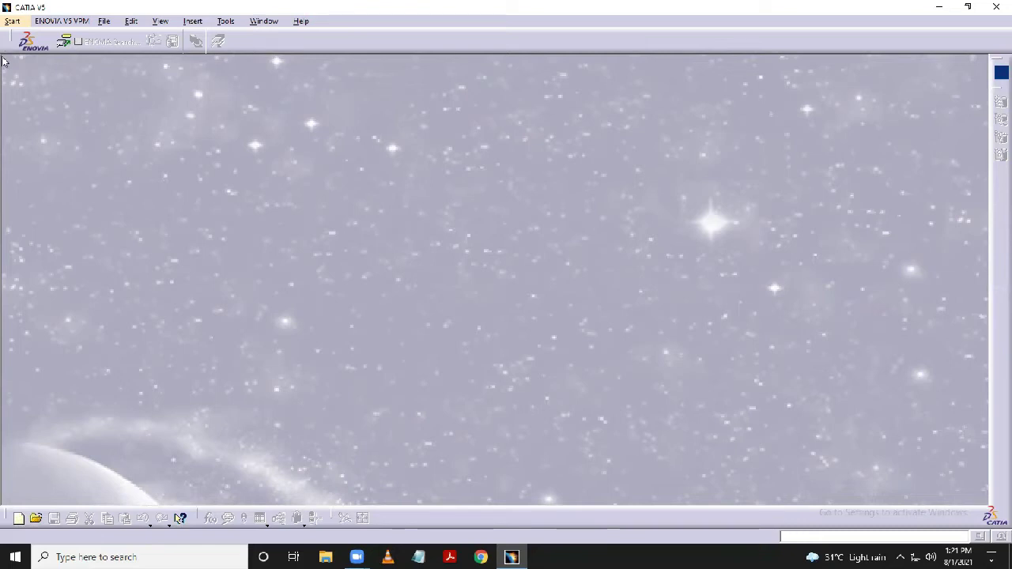
Create a new part named Junction in the Generative Shape Design workbench, keeping hybrid design enabled
left_click(12, 20)
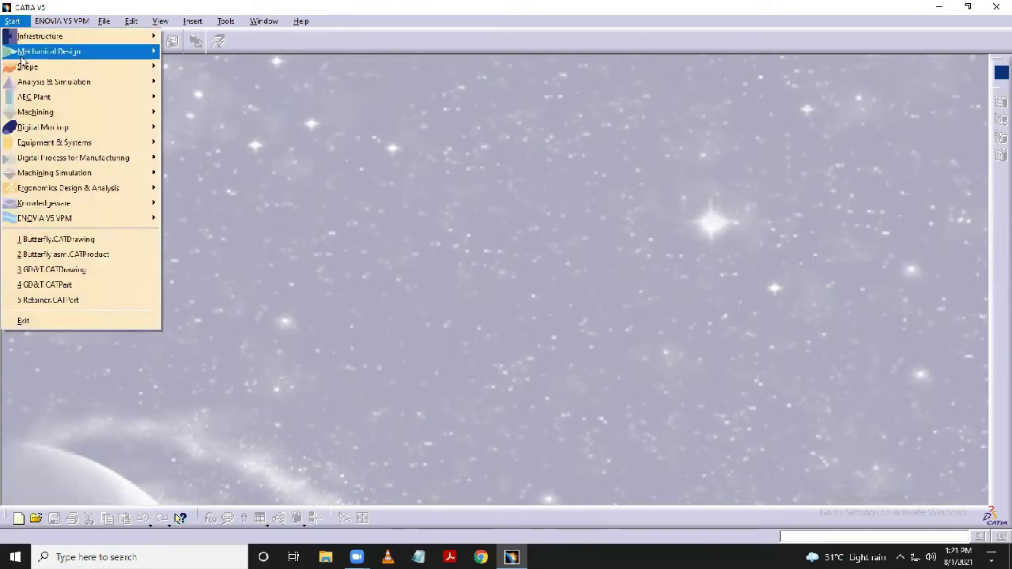
mouse_move(28, 66)
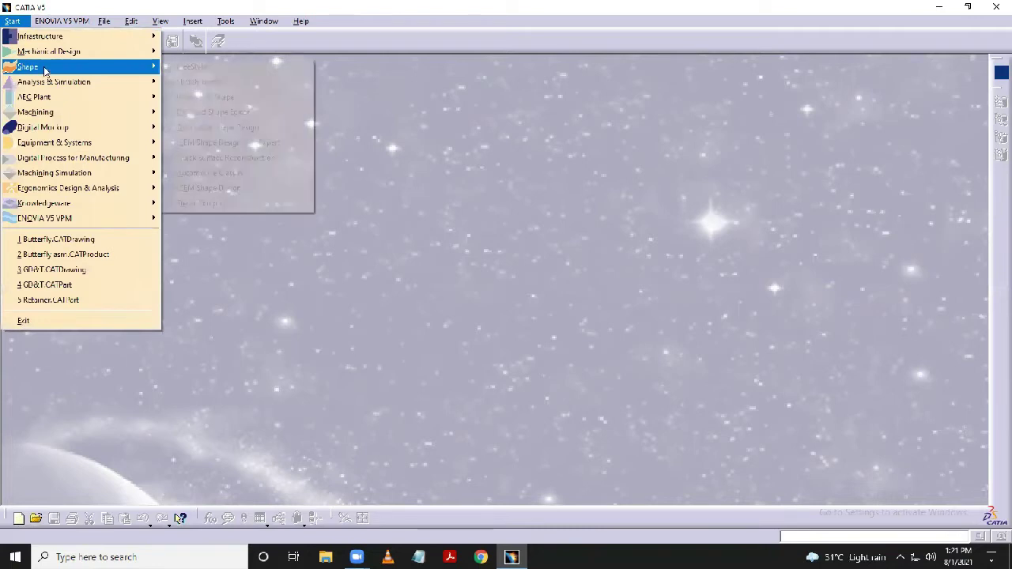
left_click(198, 129)
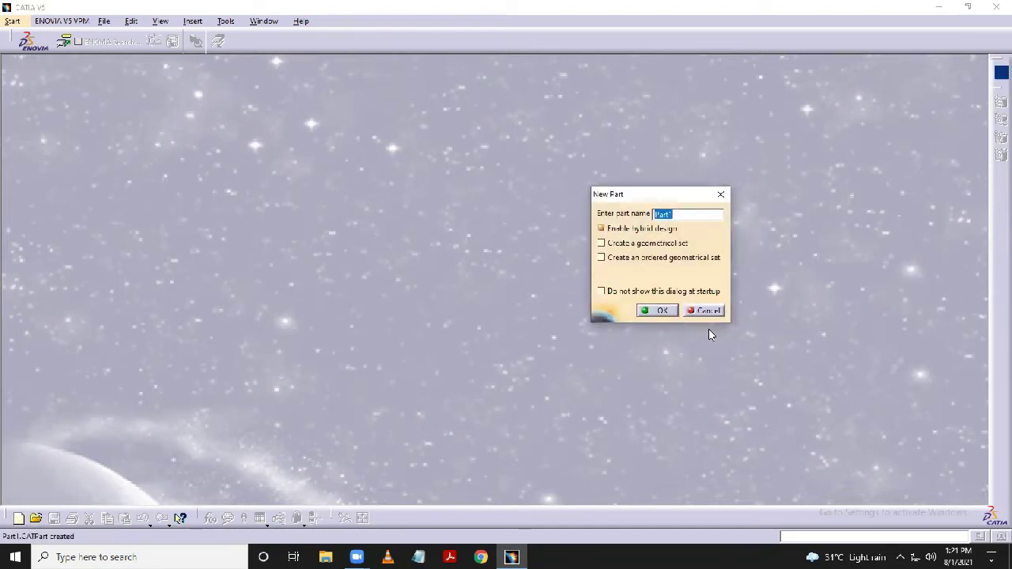
type("June")
type("tion")
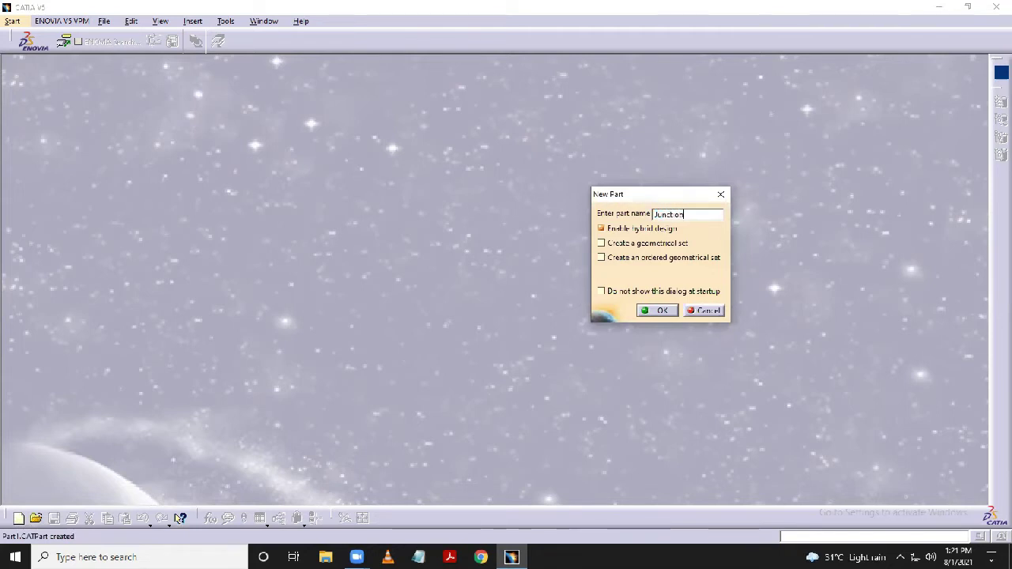
left_click(662, 311)
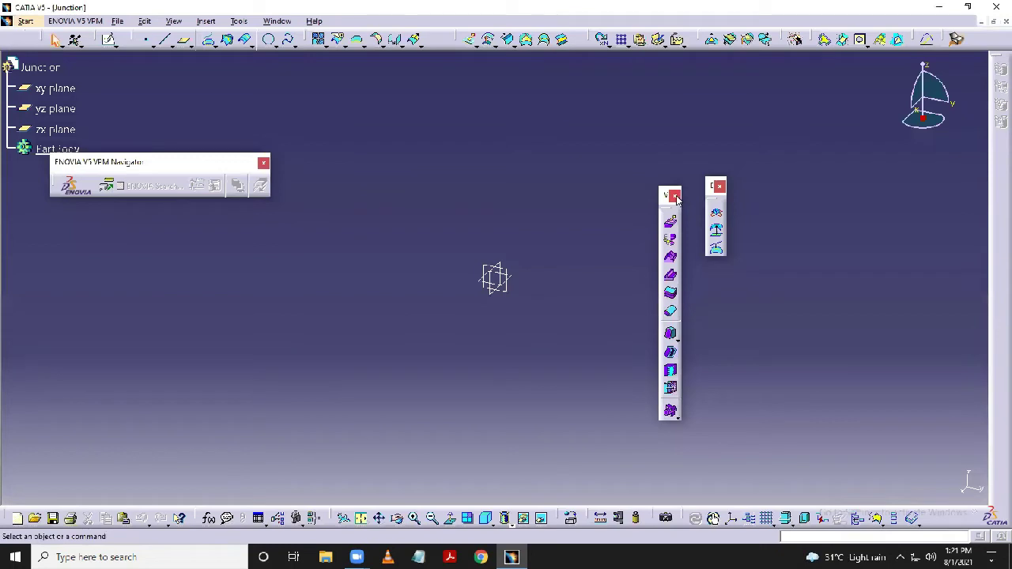
Close the three floating toolbars covering the modelling area, including the ENOVIA V5 VPM Navigator
left_click(674, 195)
left_click(718, 186)
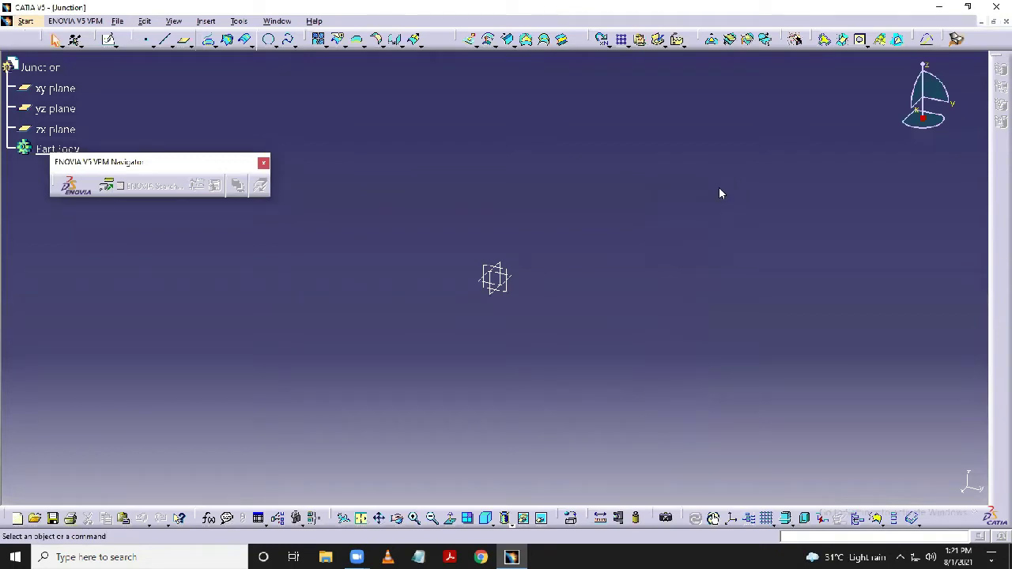
left_click(263, 164)
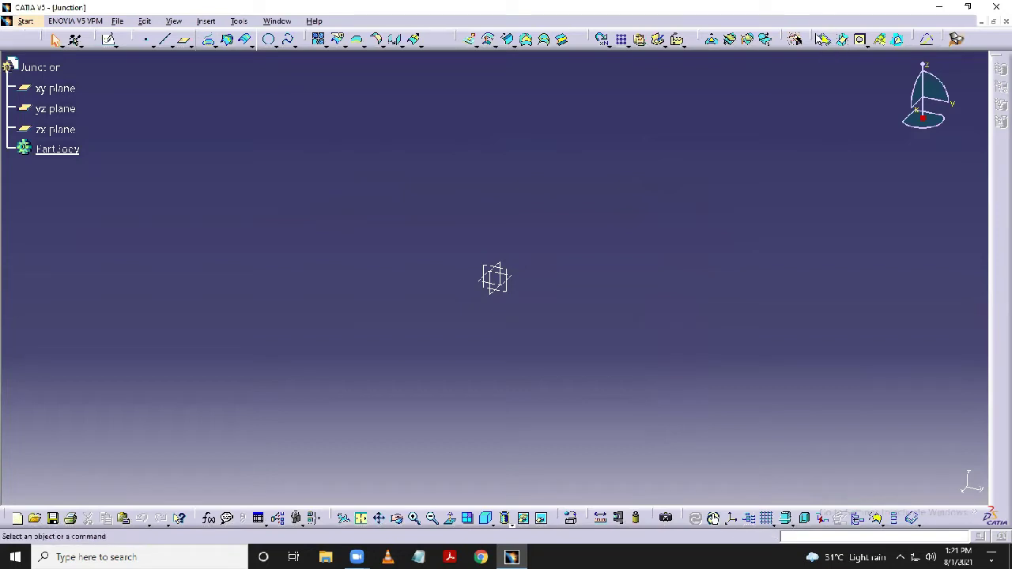
Undock the BiW Templates toolbar and dock it back in its original row
left_click_drag(816, 40, 770, 104)
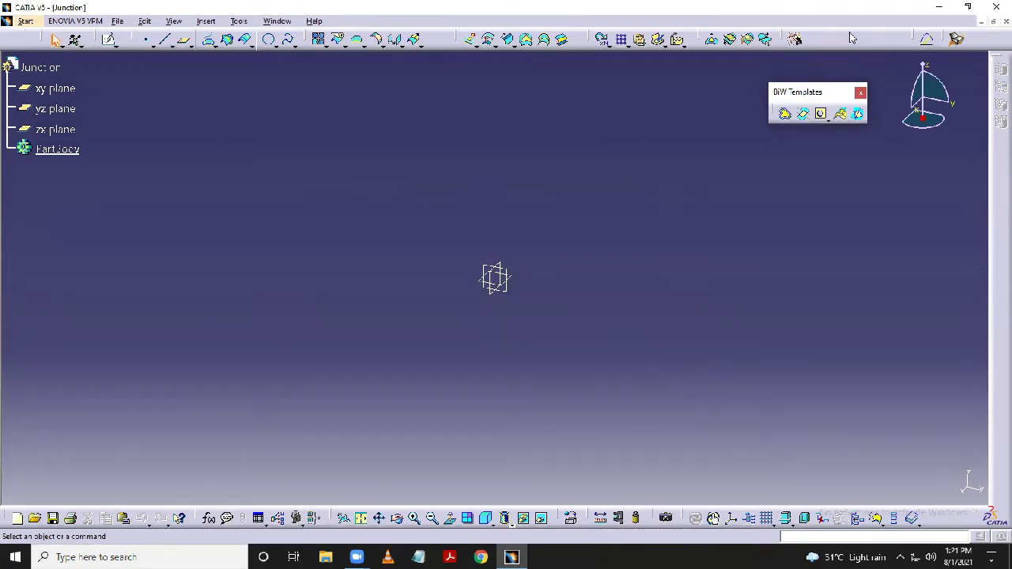
left_click_drag(861, 29, 859, 27)
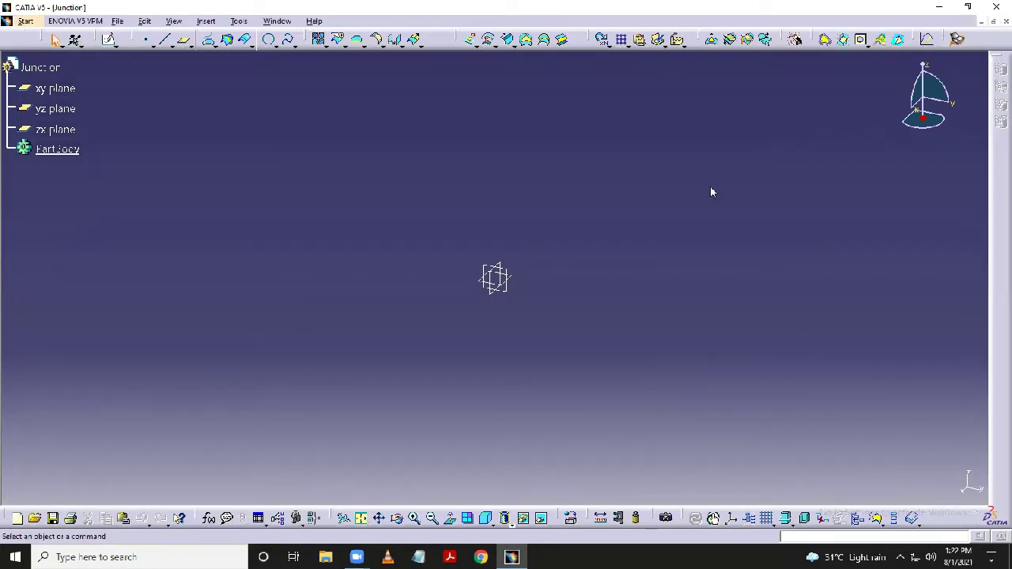
Create two reference planes offset 50 mm from the yz plane, one on each side
left_click(502, 294)
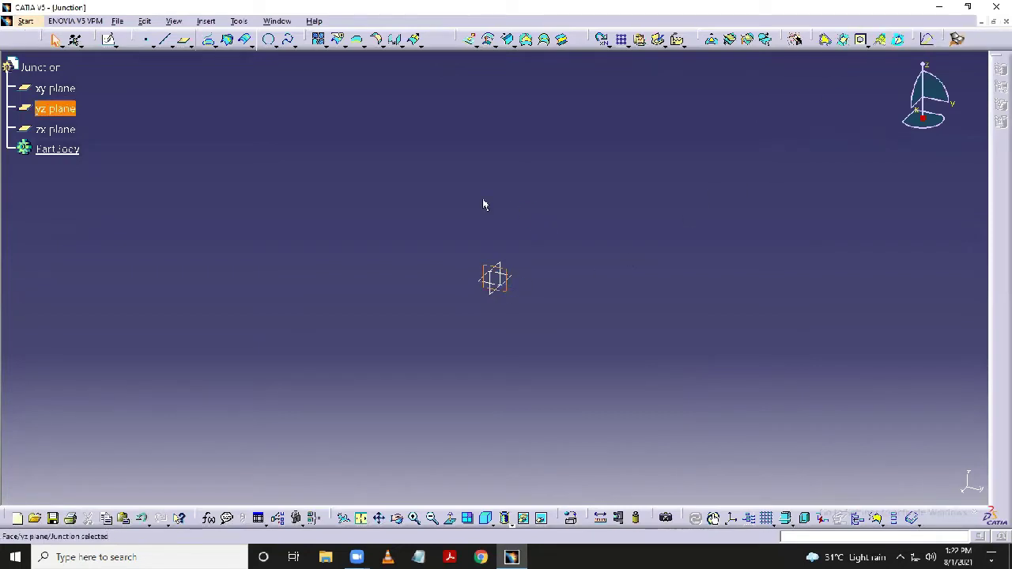
left_click(184, 39)
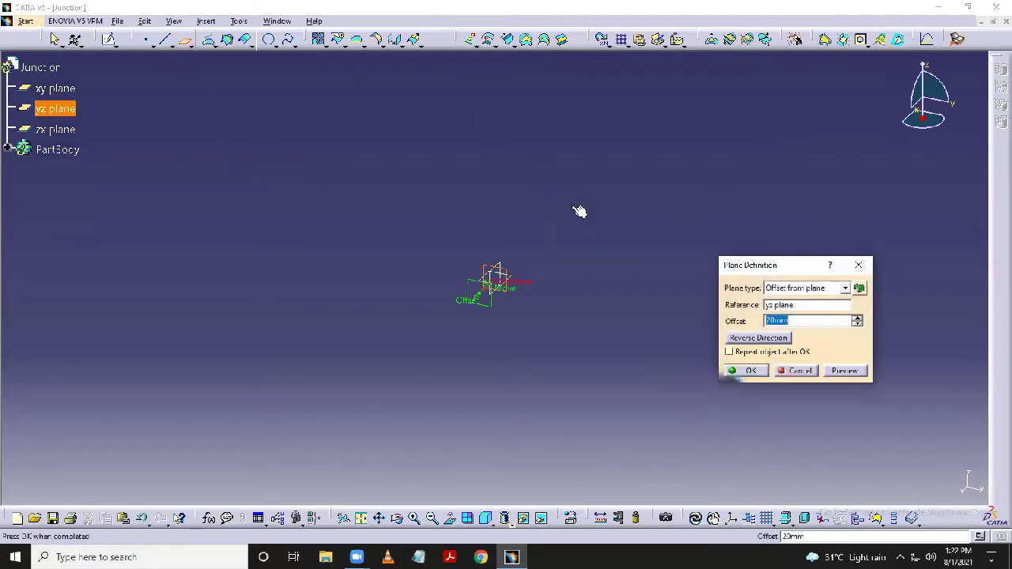
type("50")
left_click(743, 371)
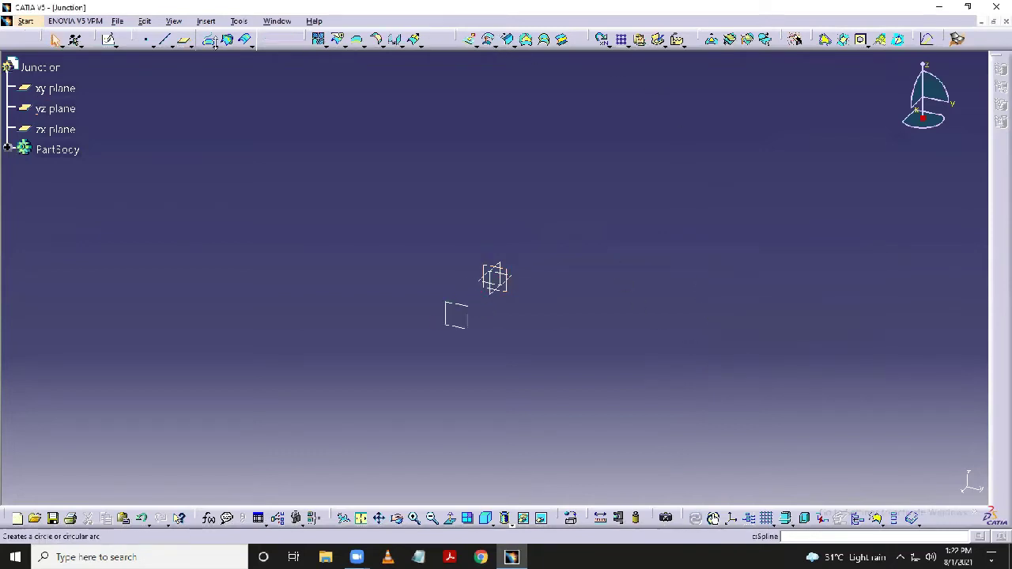
left_click(184, 40)
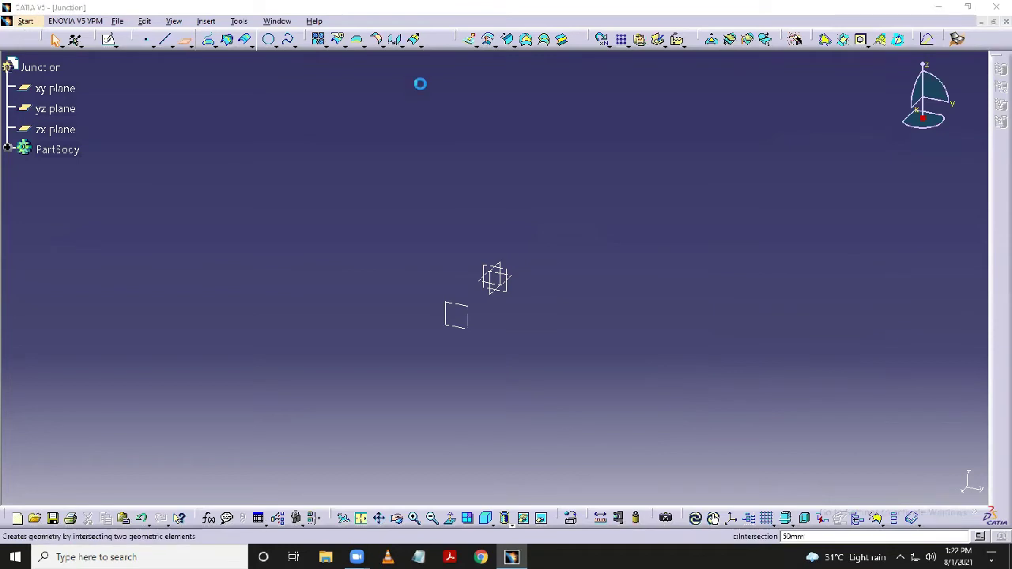
left_click(512, 275)
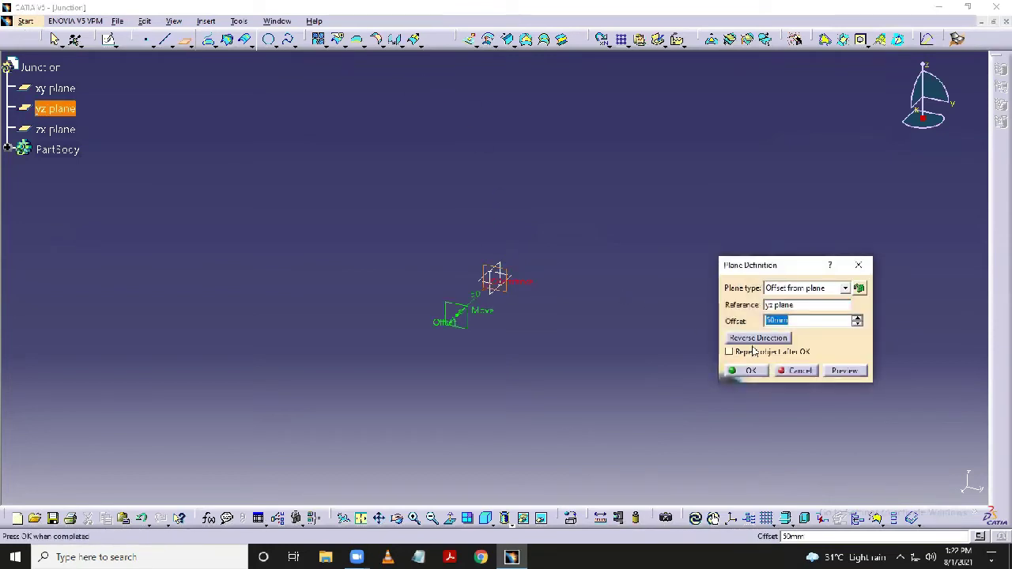
left_click(757, 372)
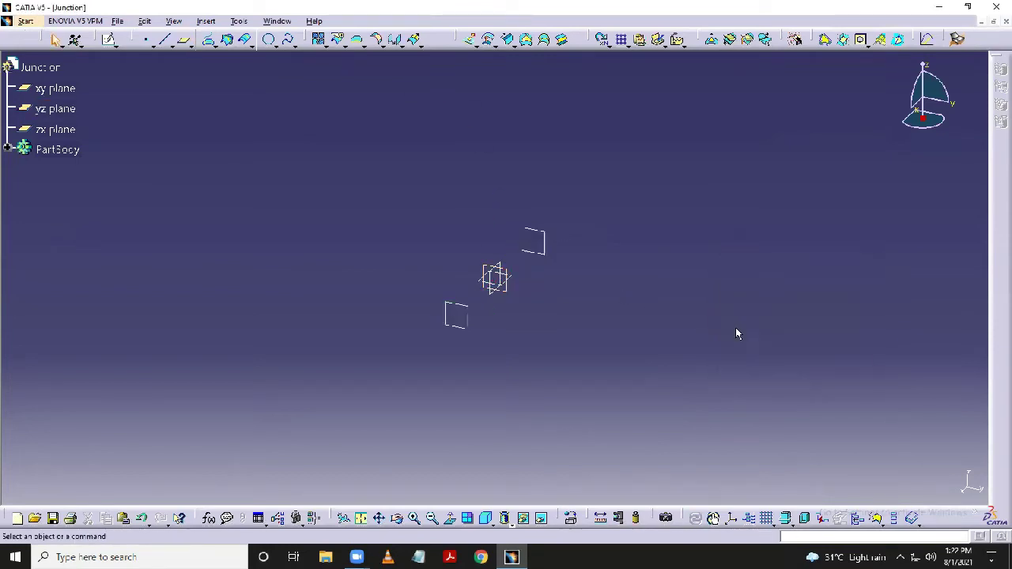
Create two reference planes offset 50 mm from the zx plane, one on each side
left_click(183, 40)
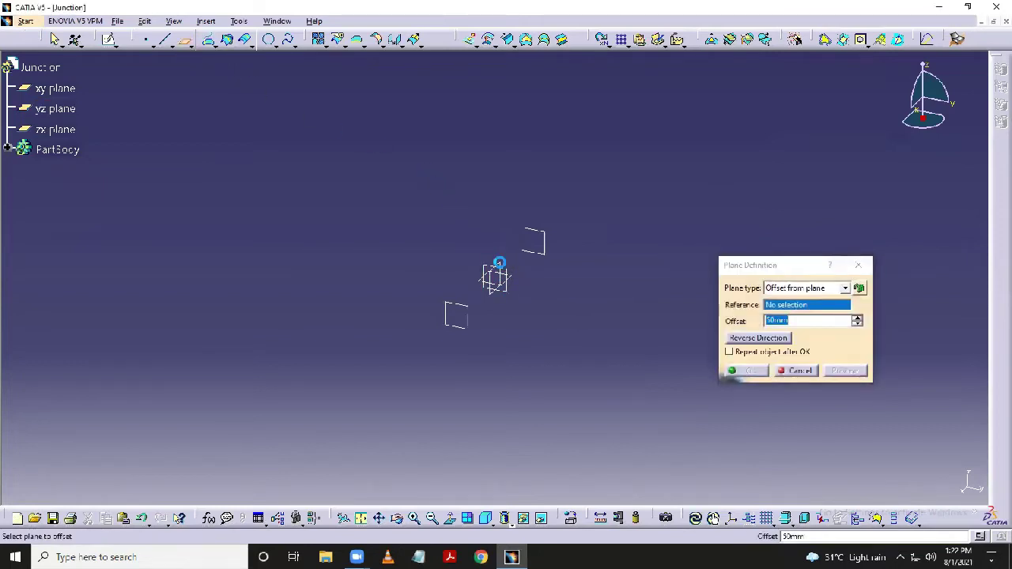
left_click(495, 269)
left_click(760, 377)
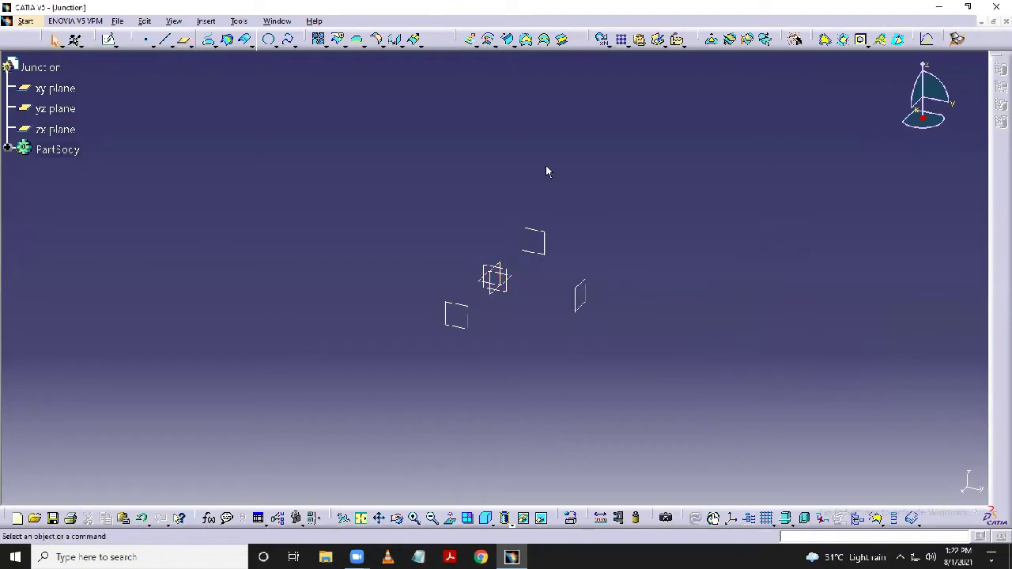
left_click(184, 39)
left_click(504, 267)
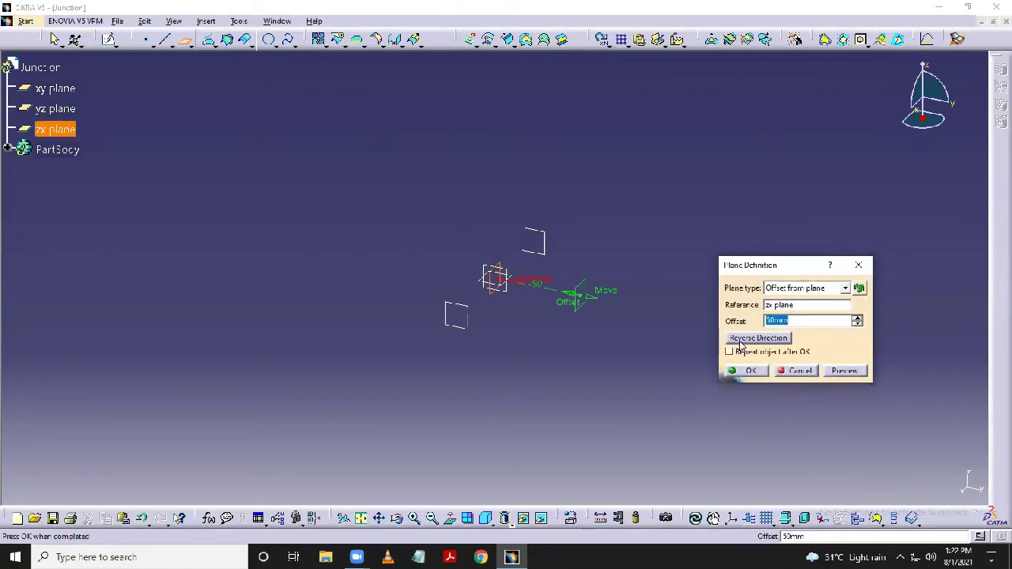
left_click(759, 339)
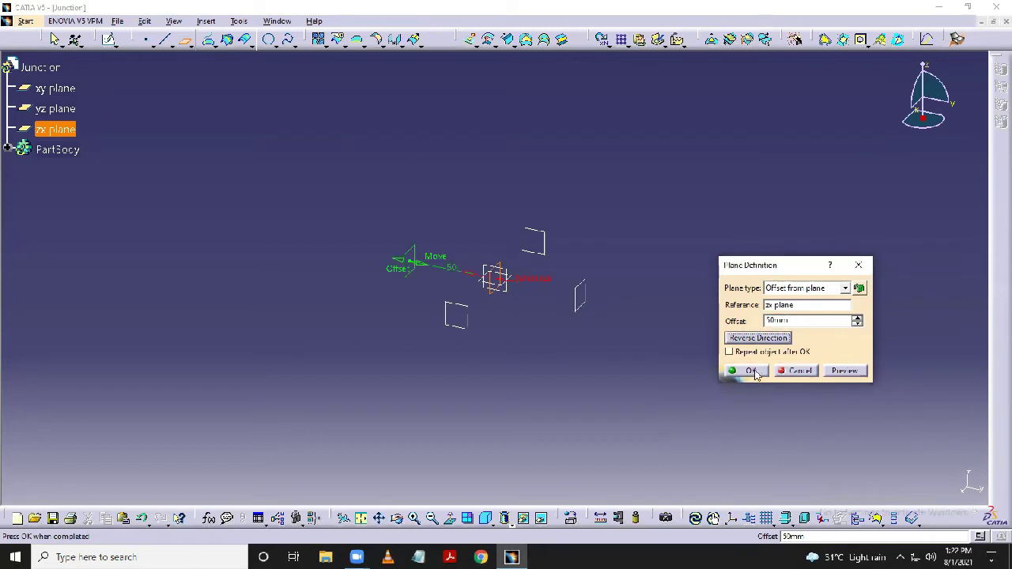
left_click(749, 371)
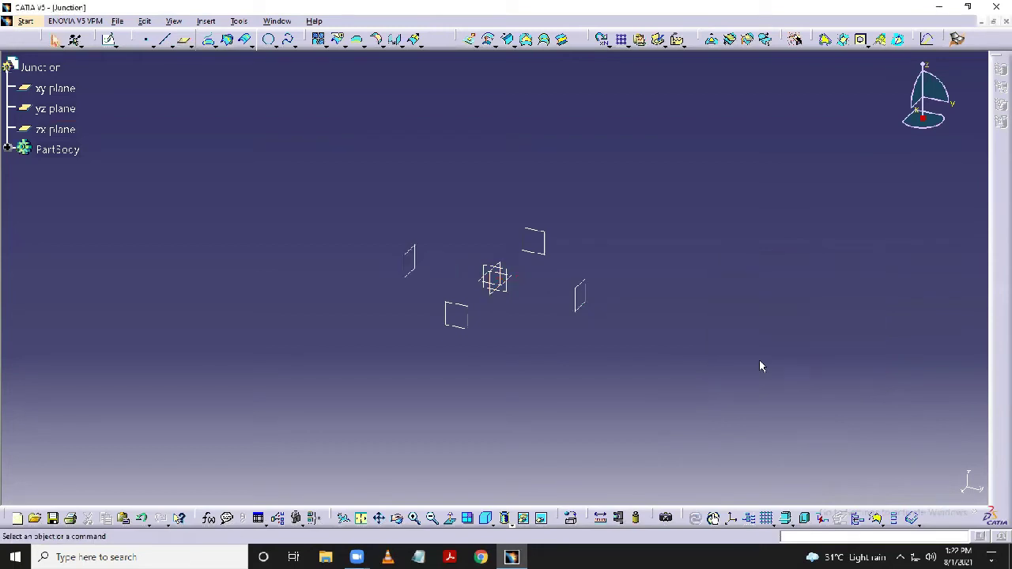
Sketch a circle about 91 mm in diameter, centred on the origin, on the reversed offset plane of the yz plane
left_click(547, 253)
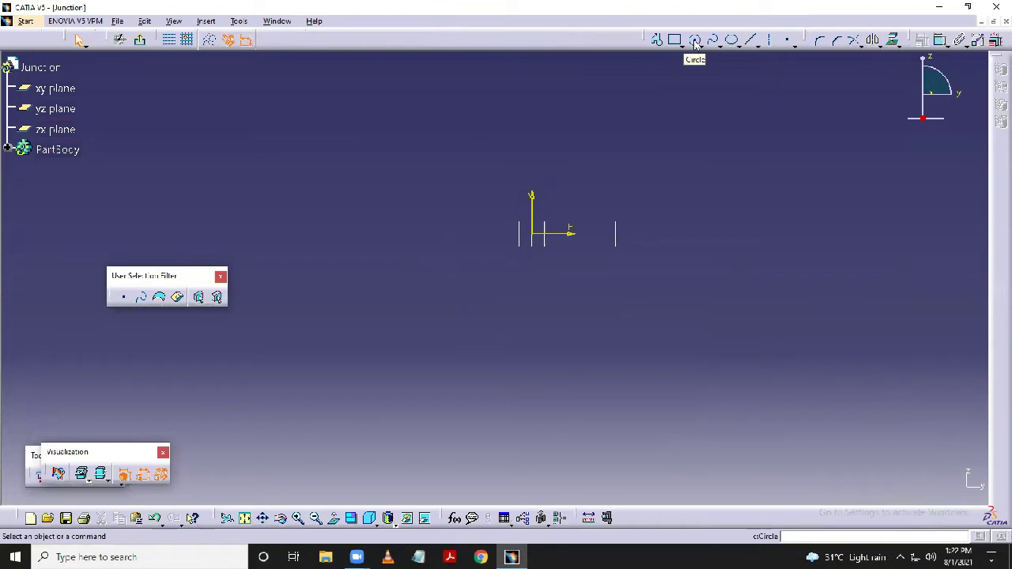
left_click(695, 41)
left_click(531, 233)
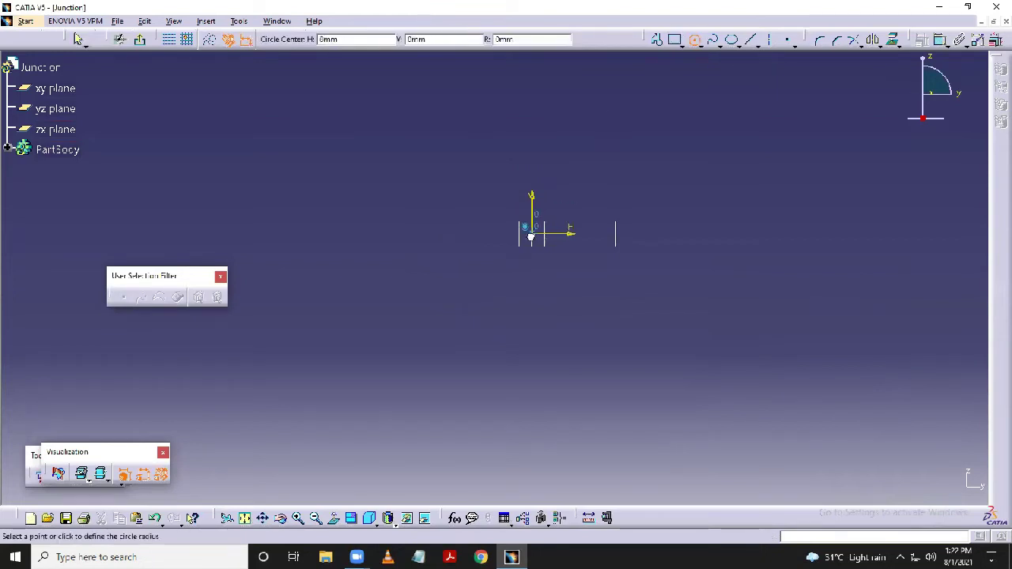
left_click(571, 167)
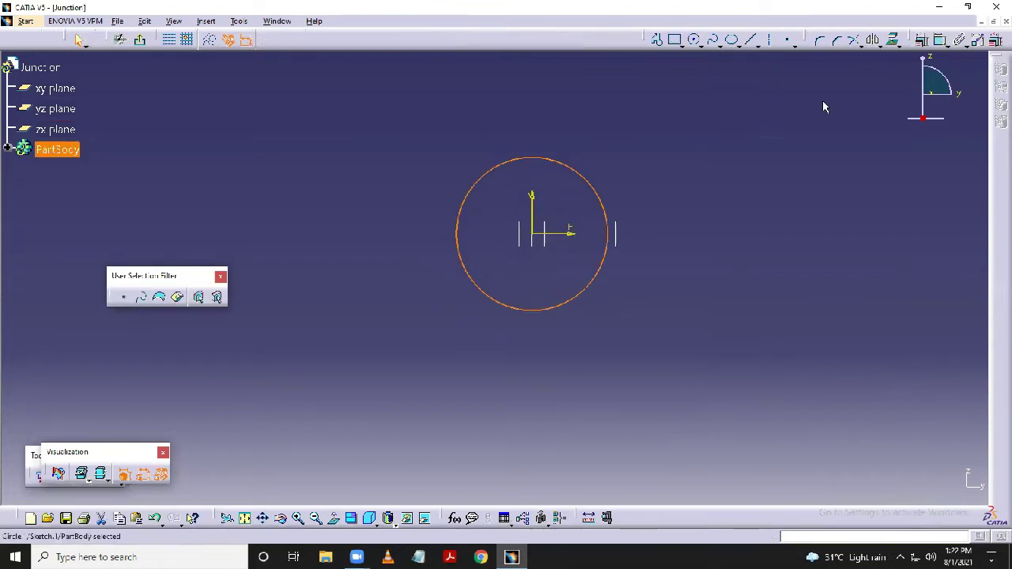
Add a diameter constraint to the circle and set it to 60 mm
left_click(940, 41)
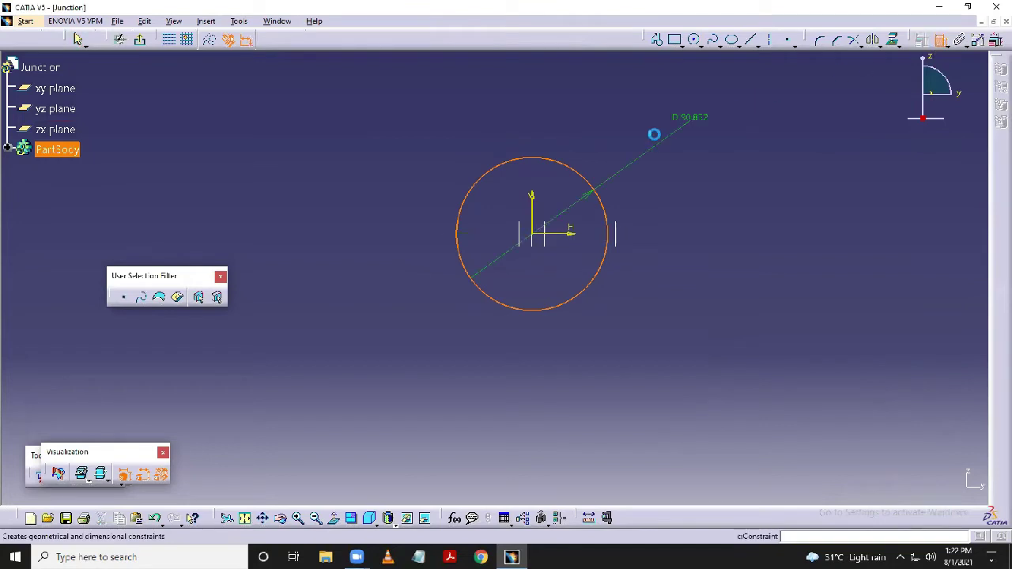
double_click(652, 138)
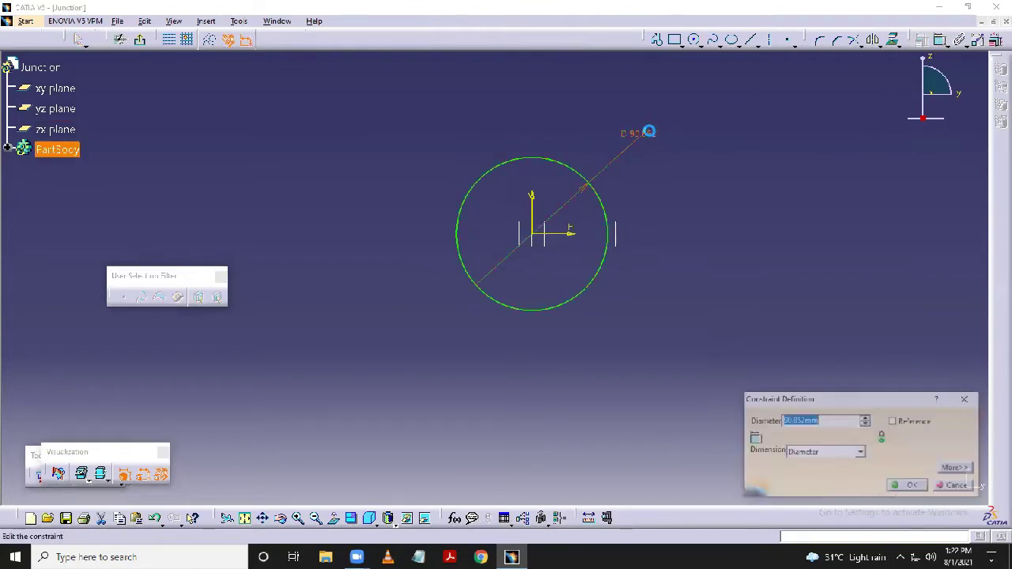
type("30")
key("Return")
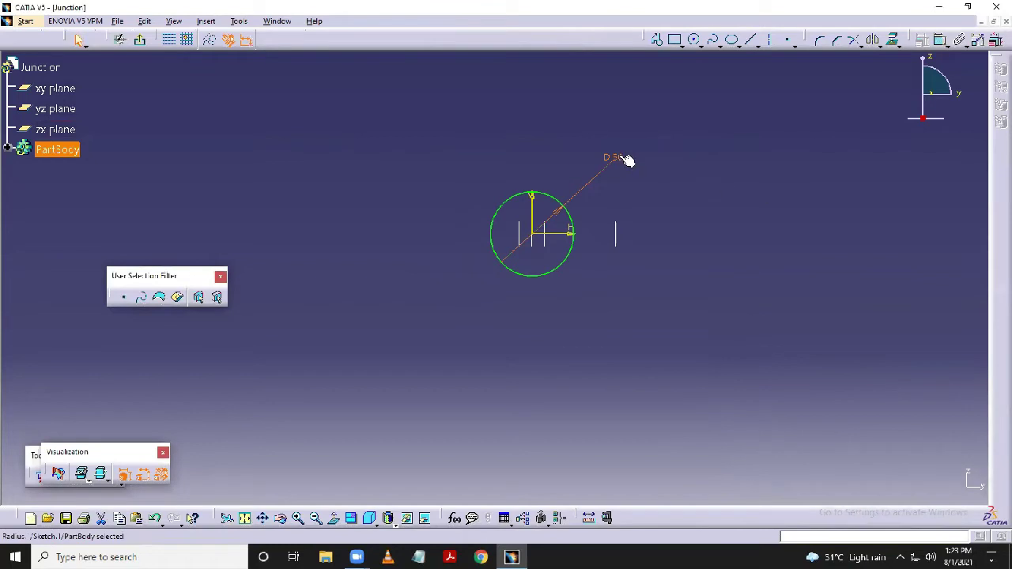
double_click(619, 156)
type("60mm")
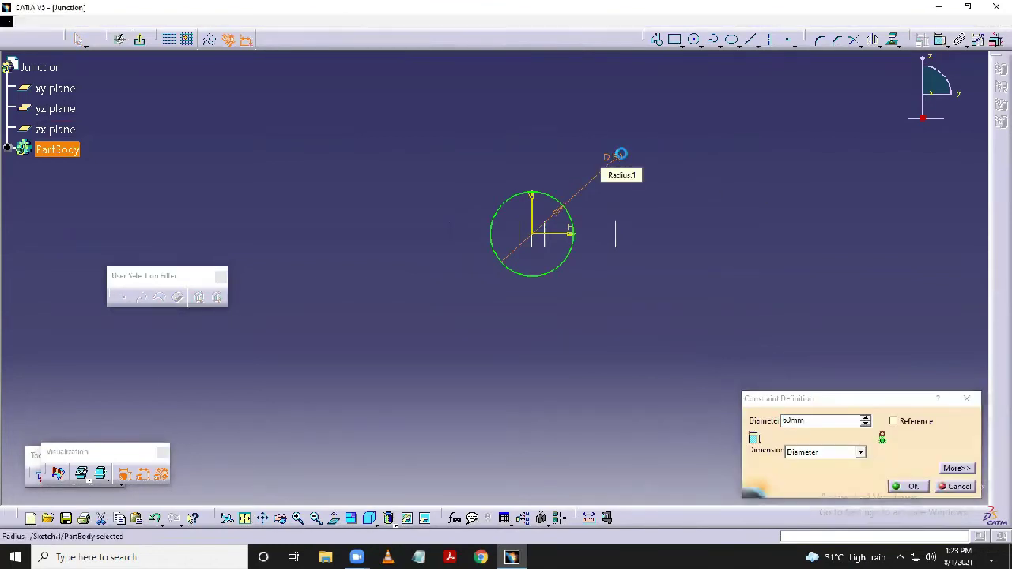
key("Return")
Draw a horizontal axis across the circle's full diameter, trim away the circle's lower half, and exit the sketch
left_click(755, 40)
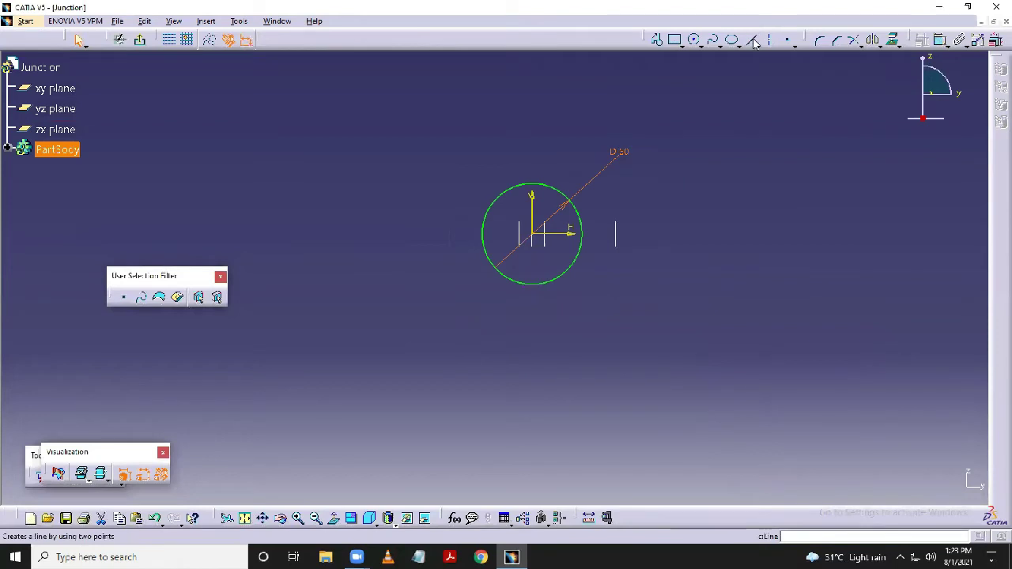
left_click(755, 41)
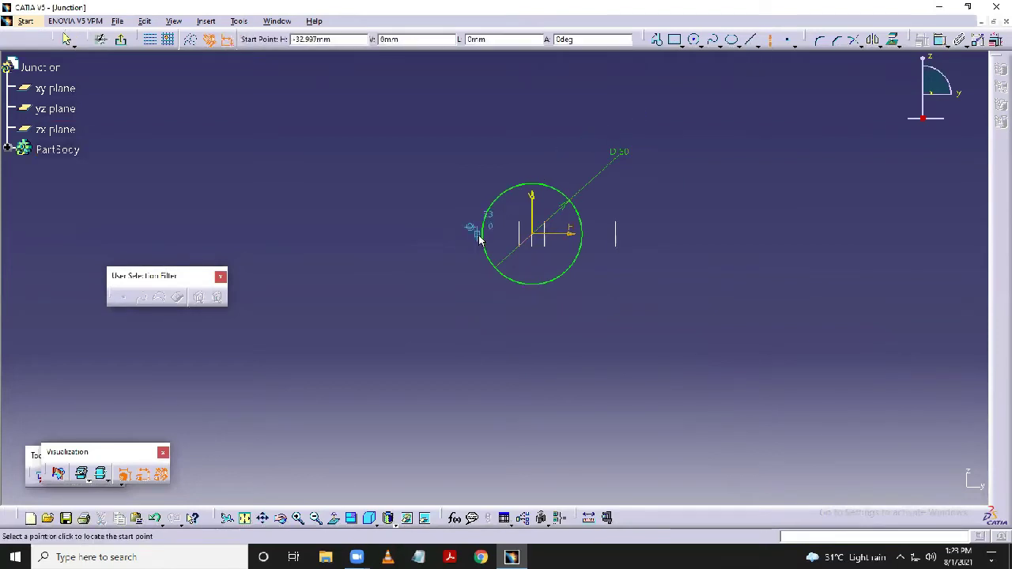
left_click(483, 233)
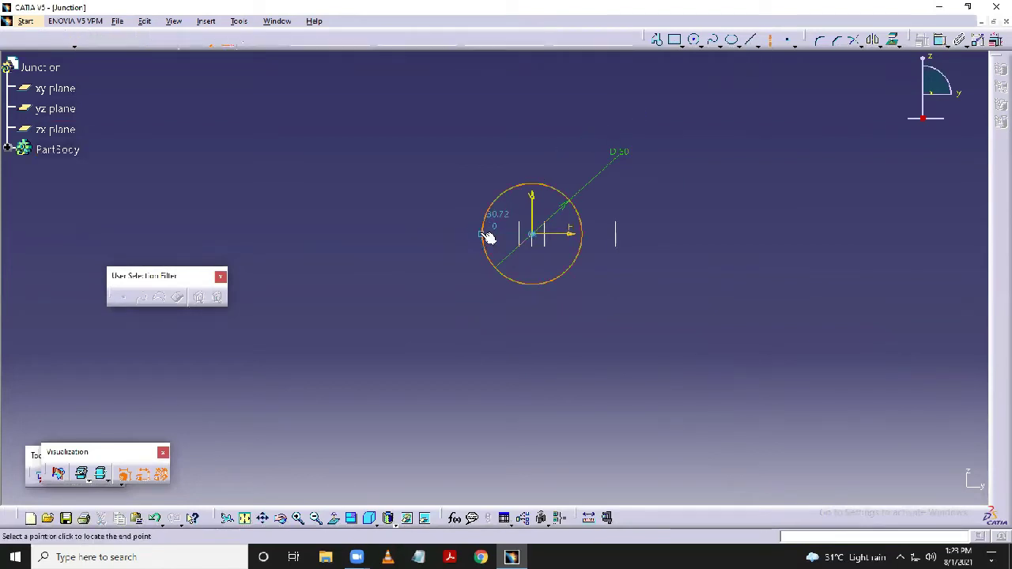
left_click(582, 234)
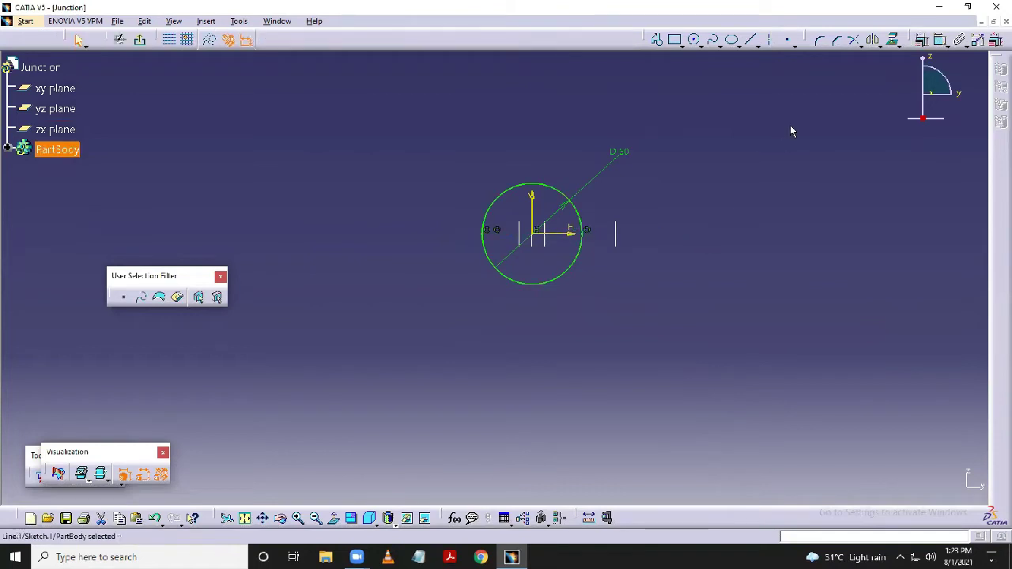
left_click(859, 45)
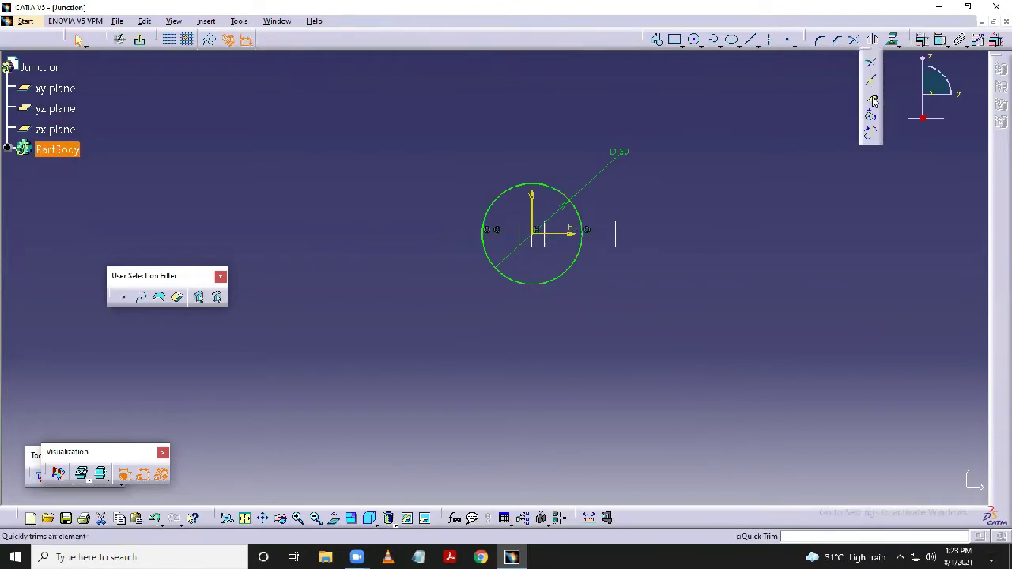
left_click(871, 99)
left_click(577, 269)
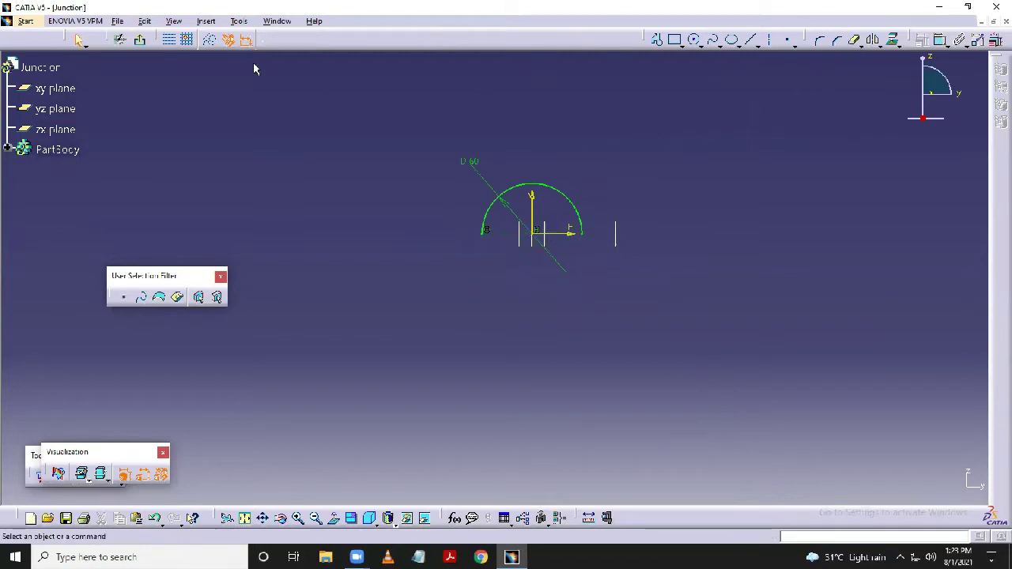
left_click(139, 39)
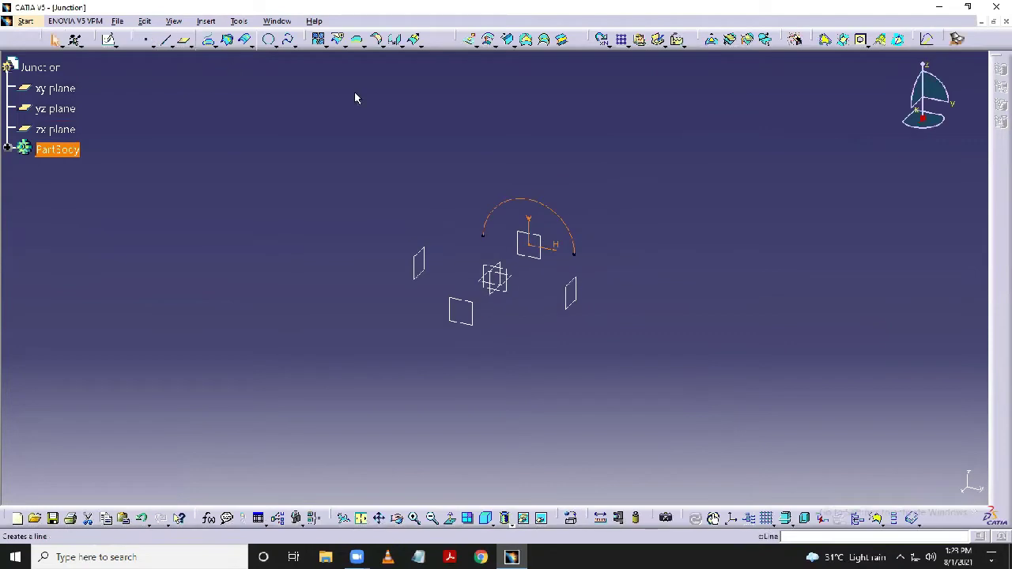
Sketch a circle about 73 mm in diameter, centred on the origin, on the reversed offset plane of the zx plane
left_click(420, 264)
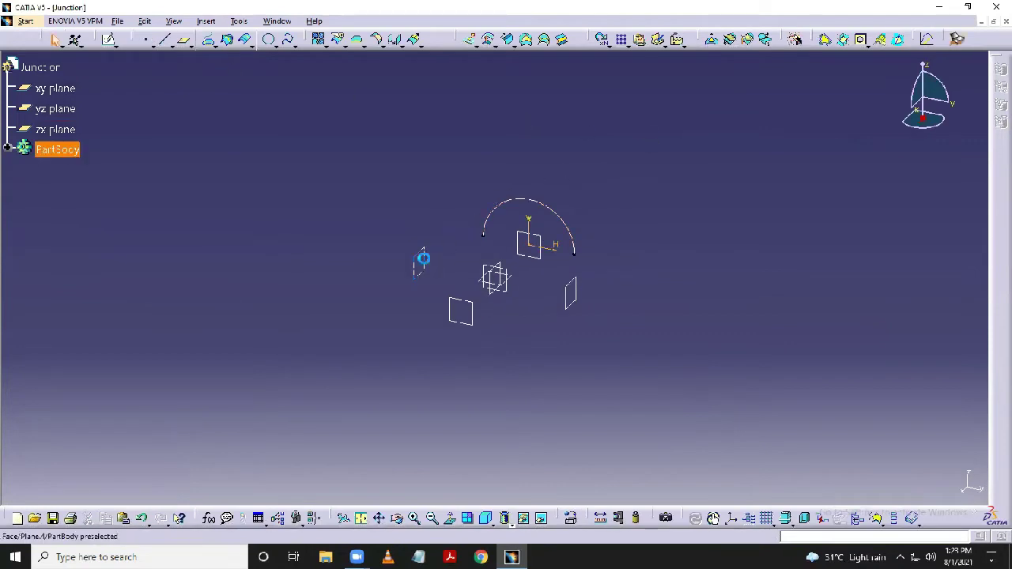
left_click(110, 40)
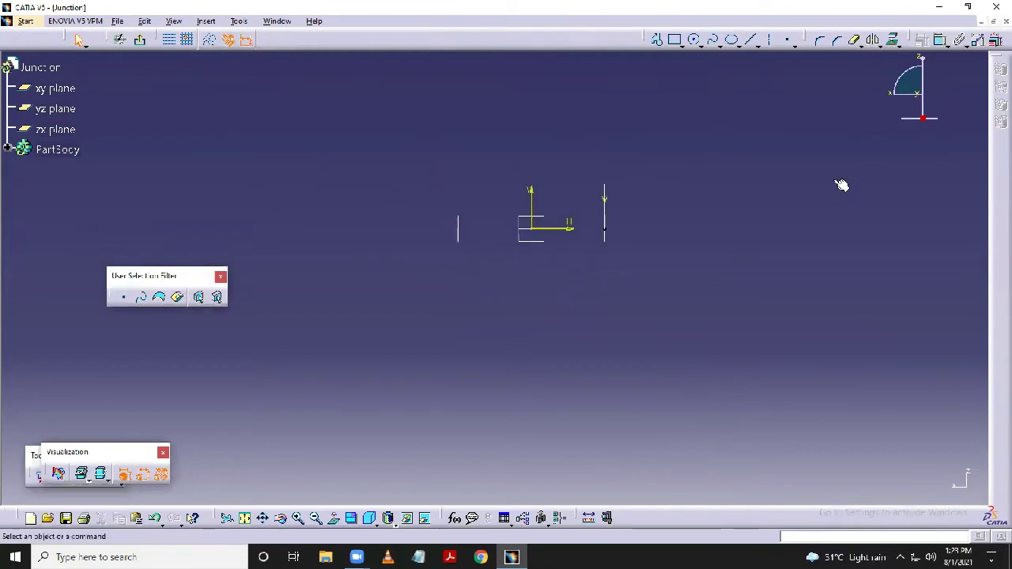
left_click(694, 39)
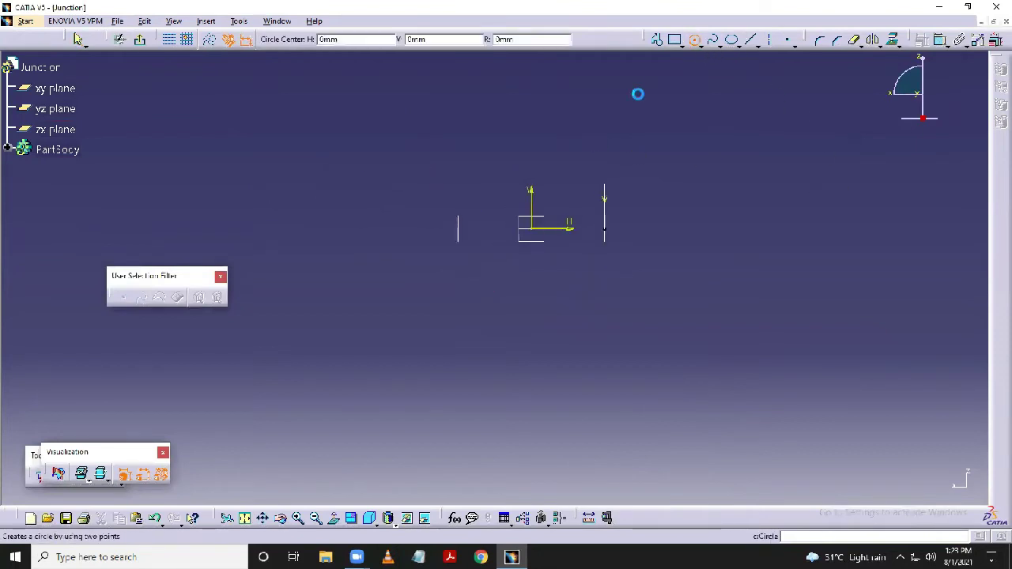
left_click(535, 229)
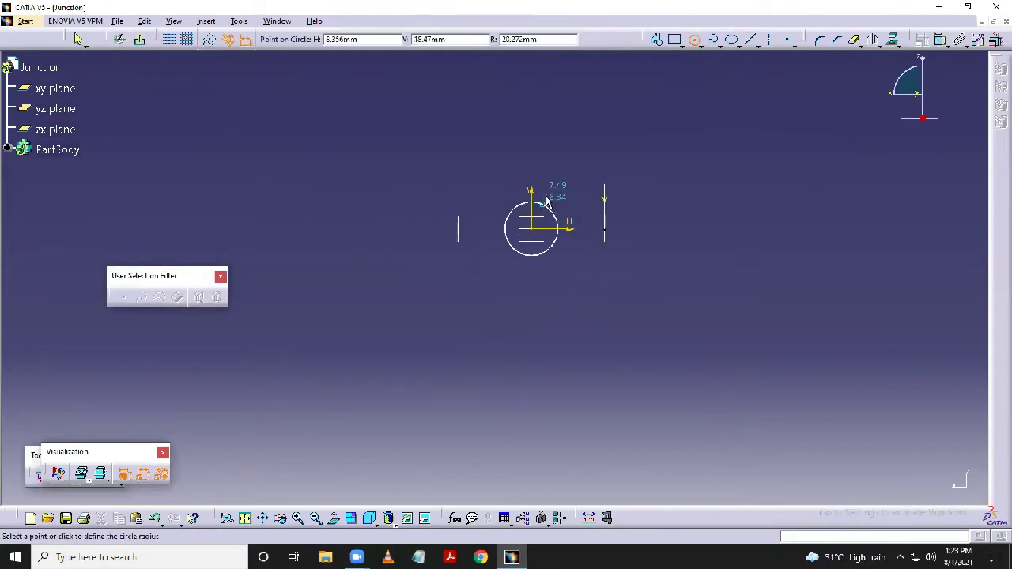
left_click(570, 190)
Add a diameter constraint to this circle on the zx offset plane and set it to 60 mm
left_click(922, 40)
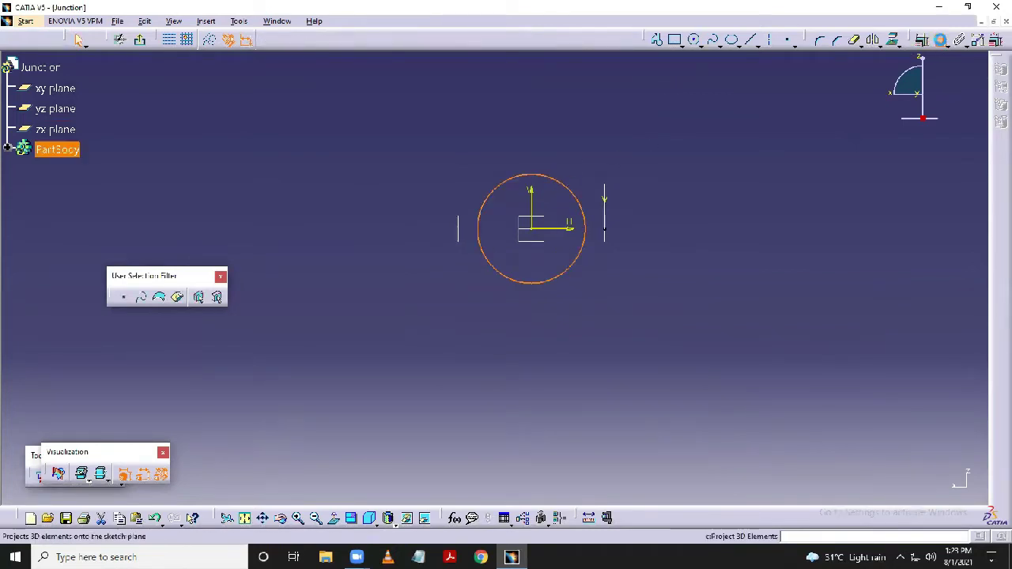
left_click(570, 191)
left_click(608, 129)
double_click(608, 129)
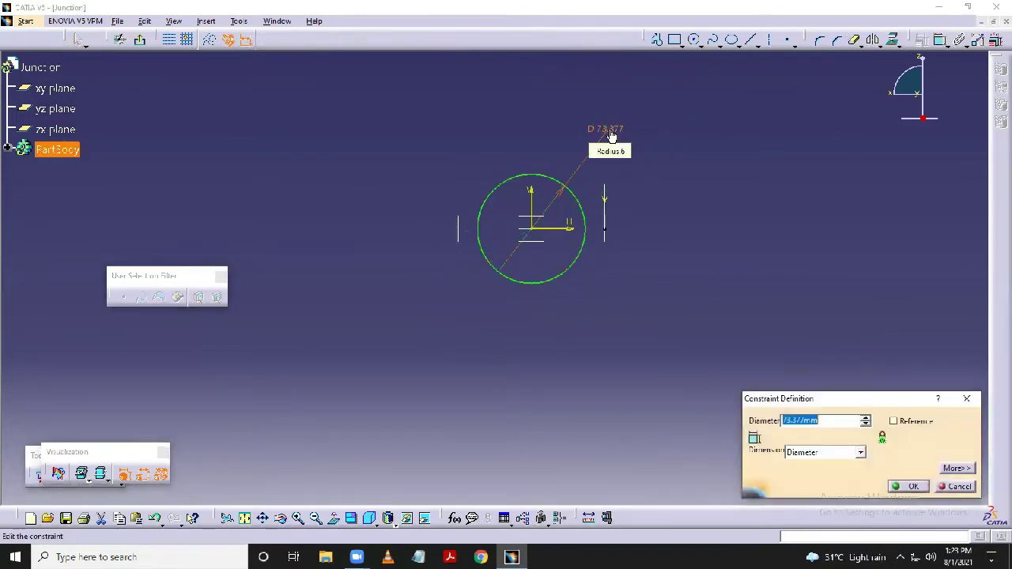
type("60")
key("Return")
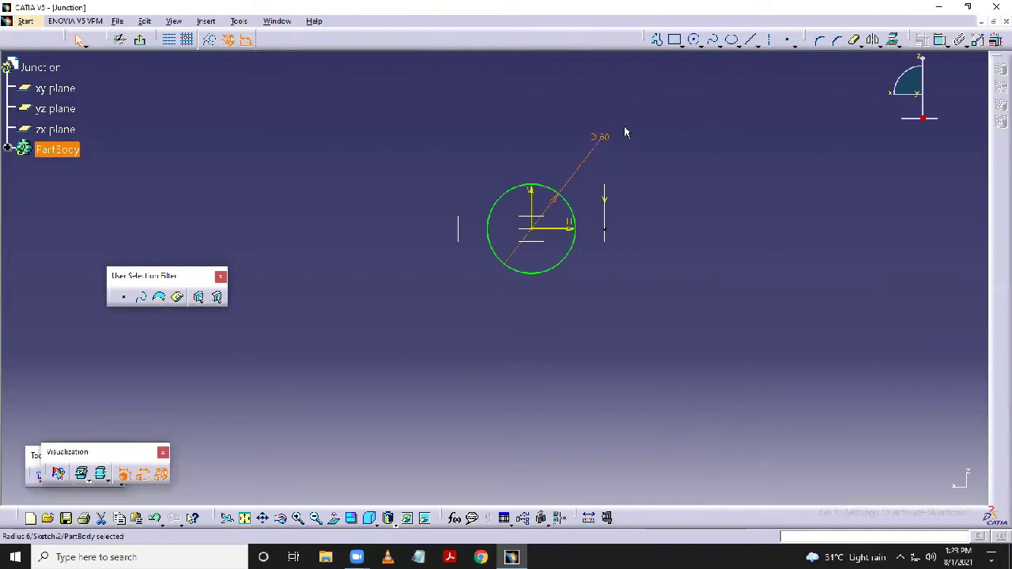
Draw a horizontal axis across the 60 mm circle's diameter, trim away its lower half, and exit the sketch
left_click(769, 40)
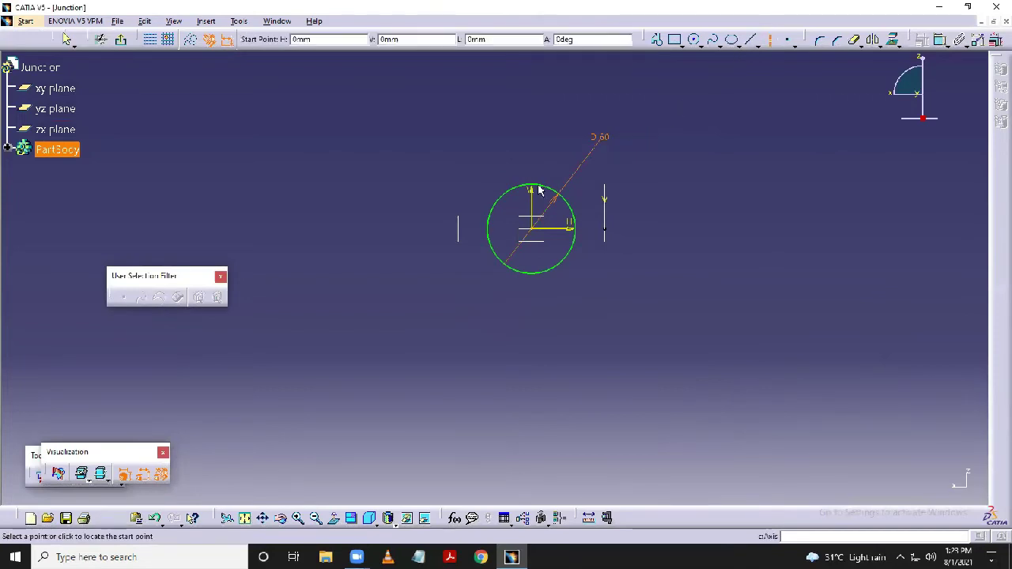
left_click(491, 230)
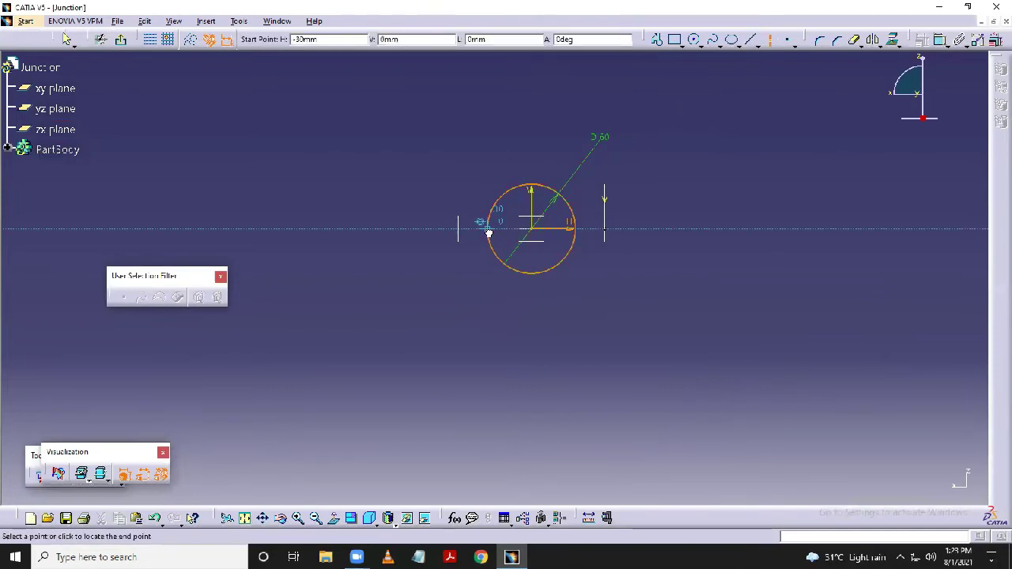
left_click(583, 235)
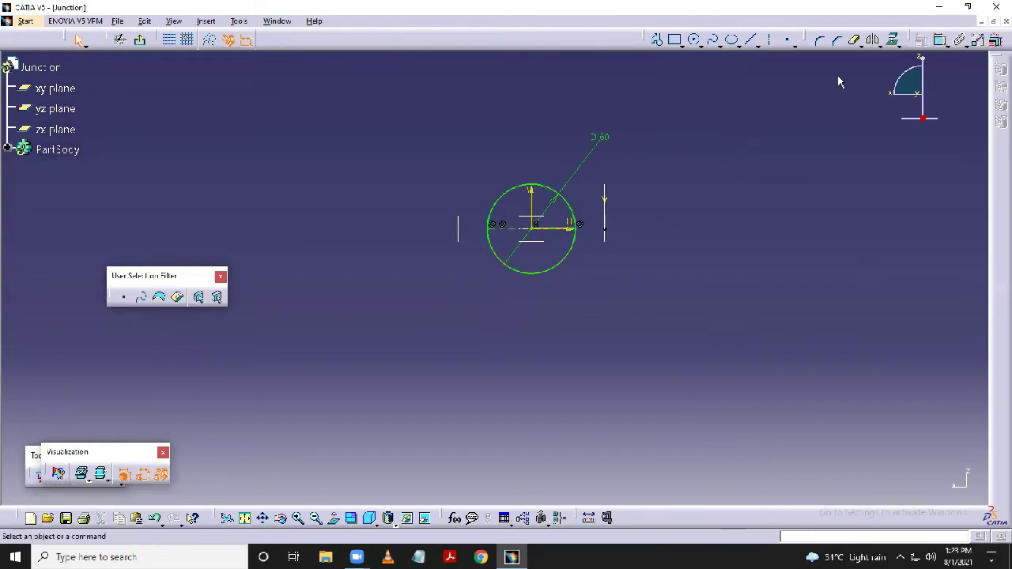
left_click(855, 40)
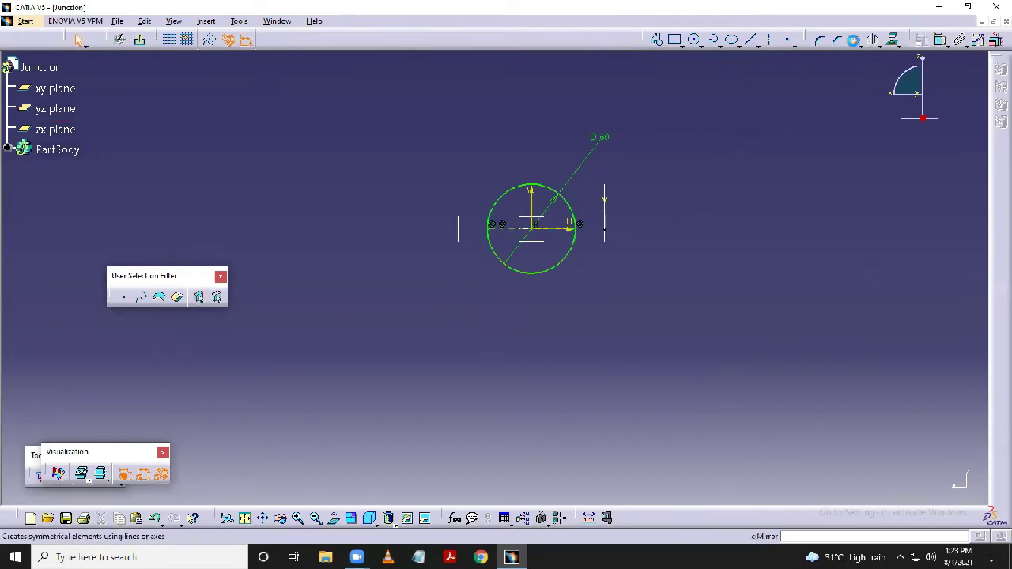
left_click(561, 261)
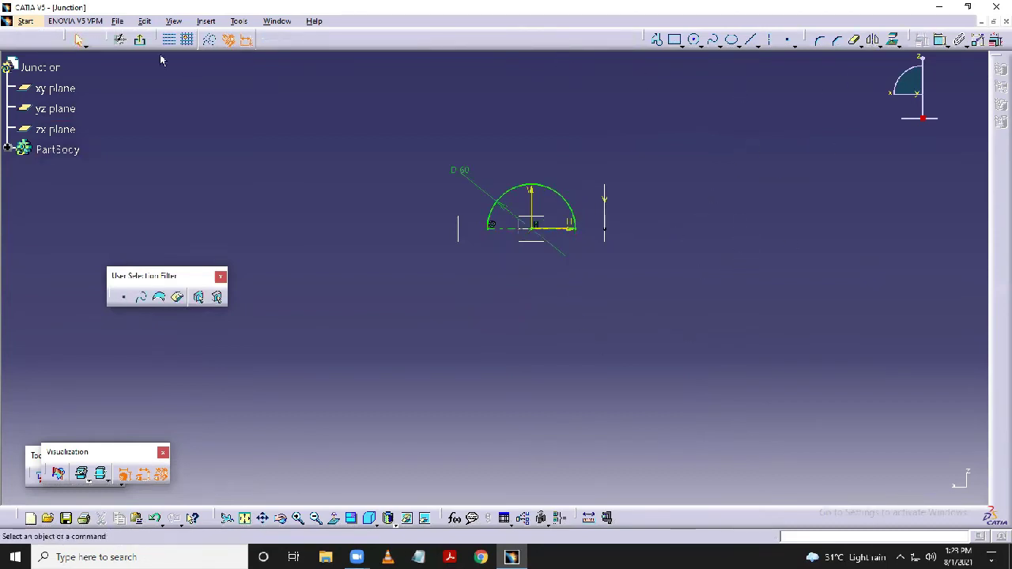
left_click(139, 40)
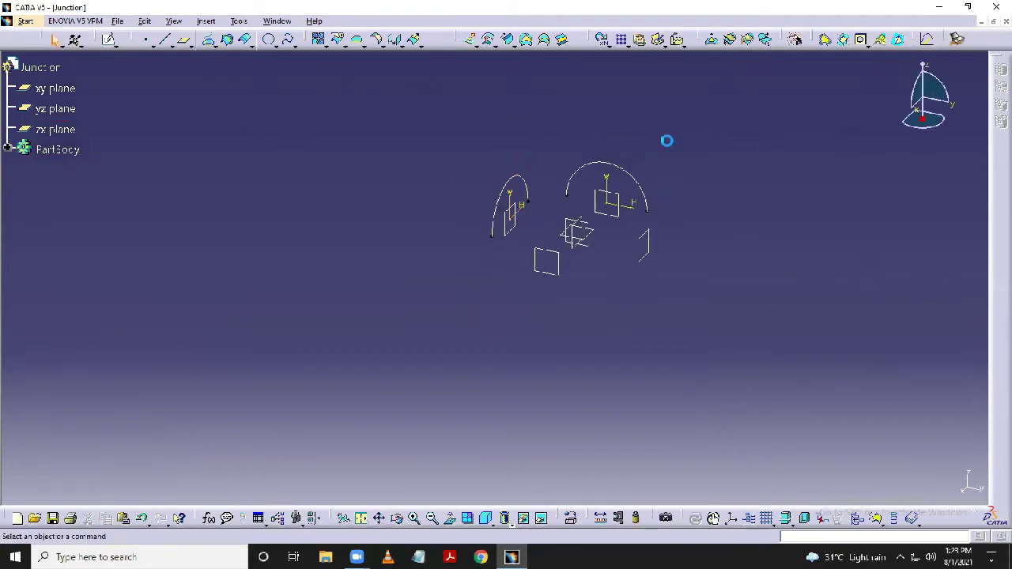
Create a sketch on the other yz offset plane by projecting the opposite semicircle onto it, then exit the sketch
left_click(558, 267)
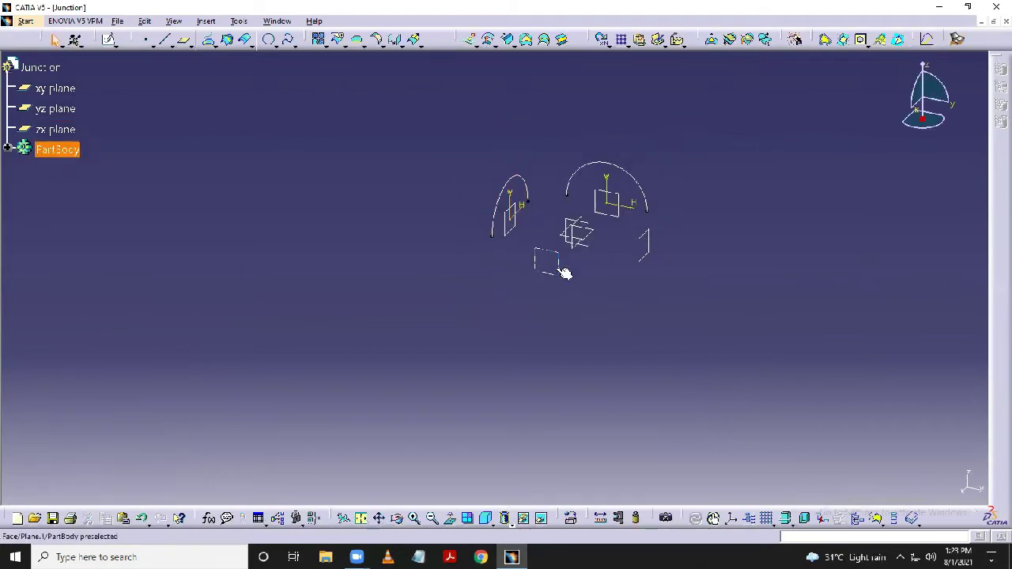
left_click(106, 44)
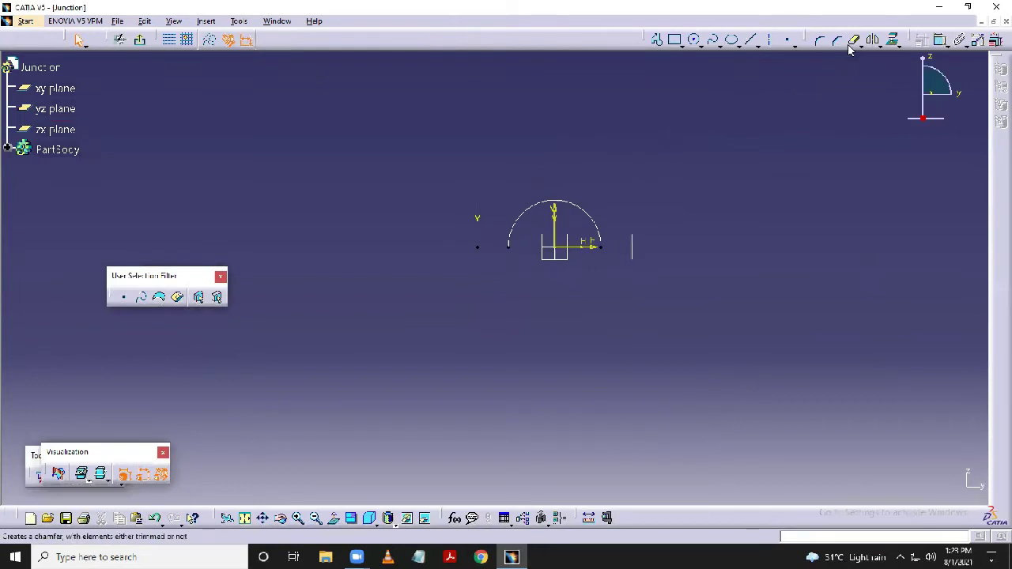
left_click(893, 40)
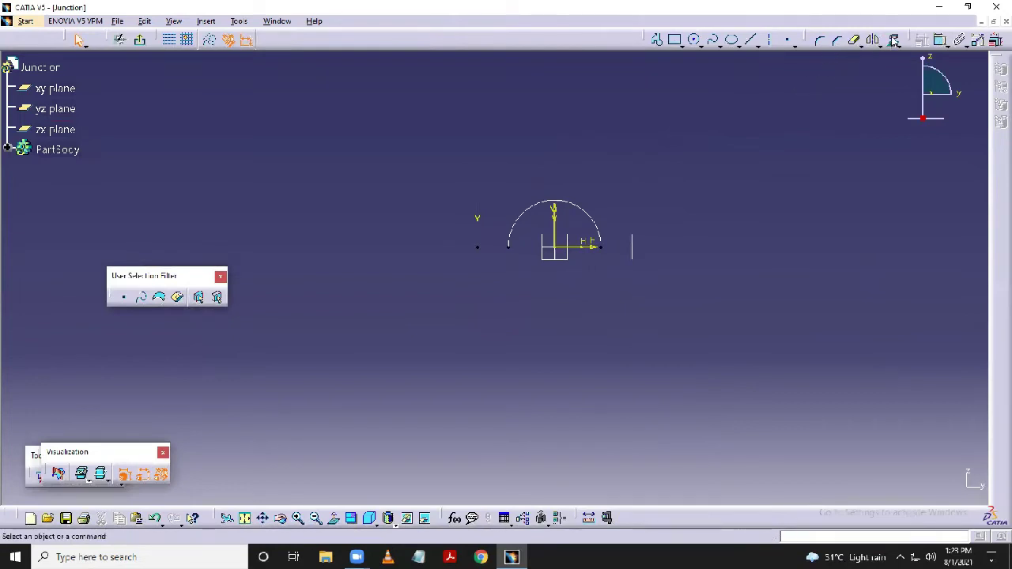
left_click(603, 226)
left_click(139, 39)
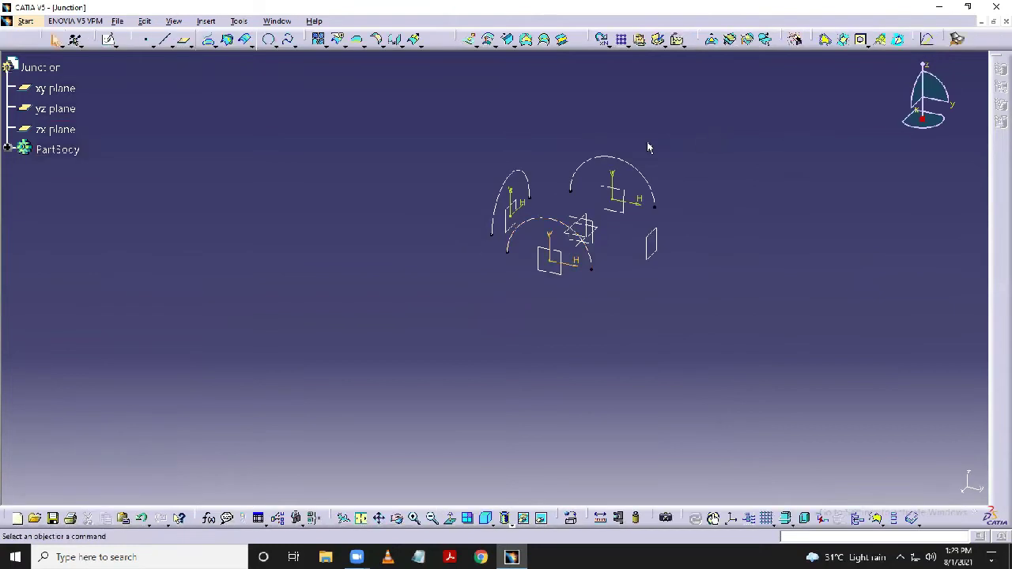
Start a sketch on the remaining zx offset plane and close the floating User Selection Filter, Visualization and Tools toolbars
left_click(661, 241)
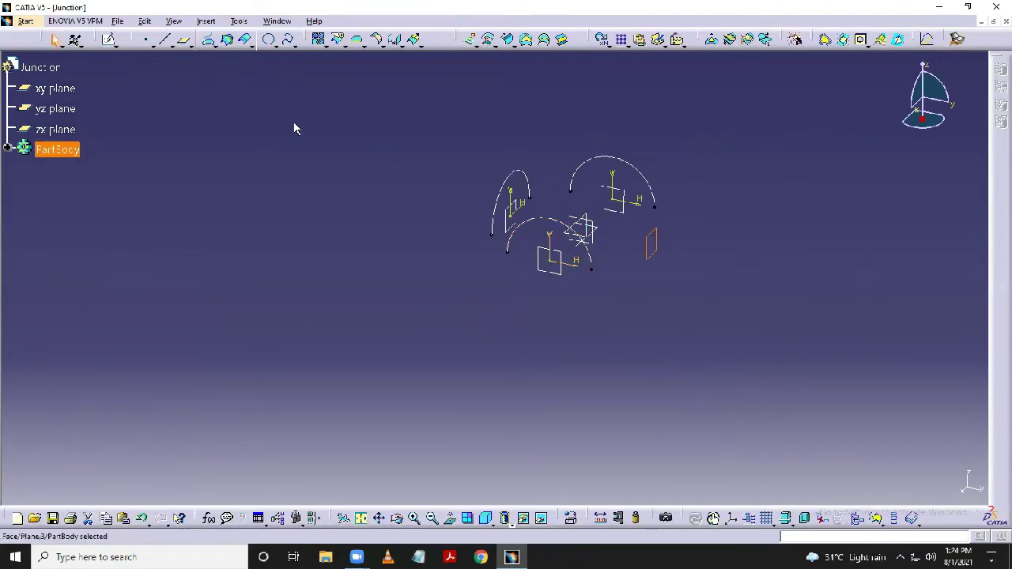
left_click(109, 39)
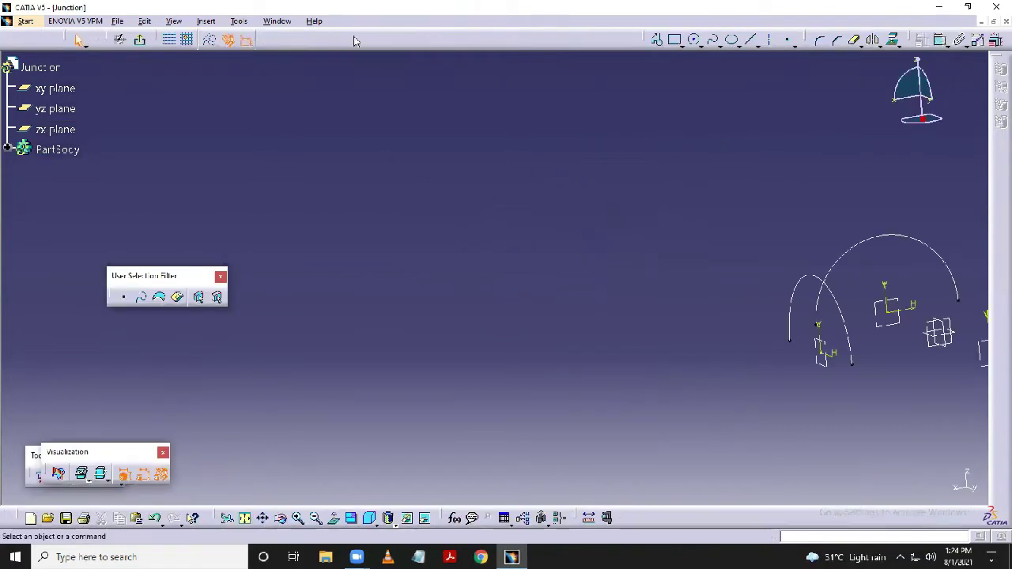
left_click(245, 518)
left_click(220, 275)
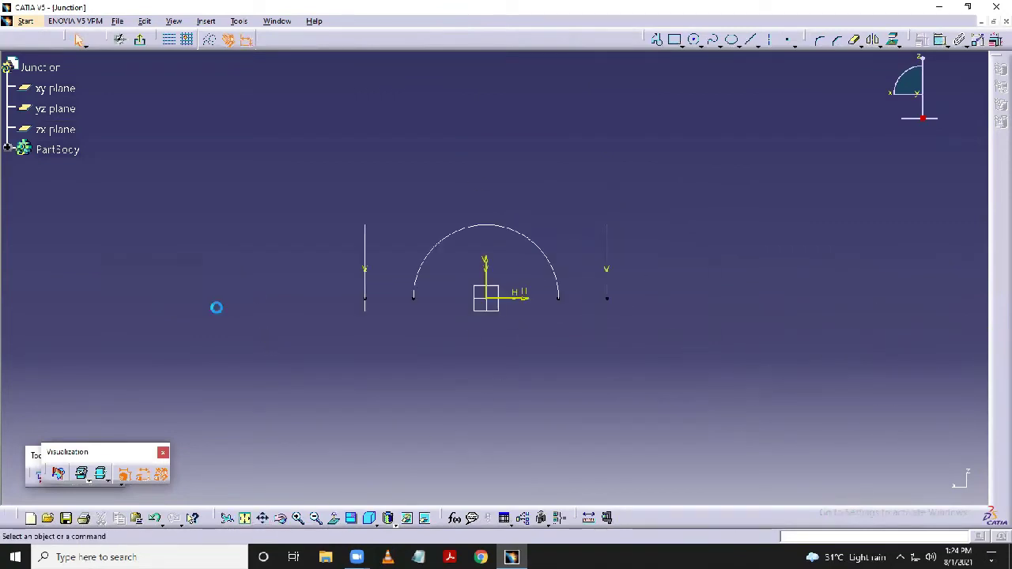
left_click(162, 454)
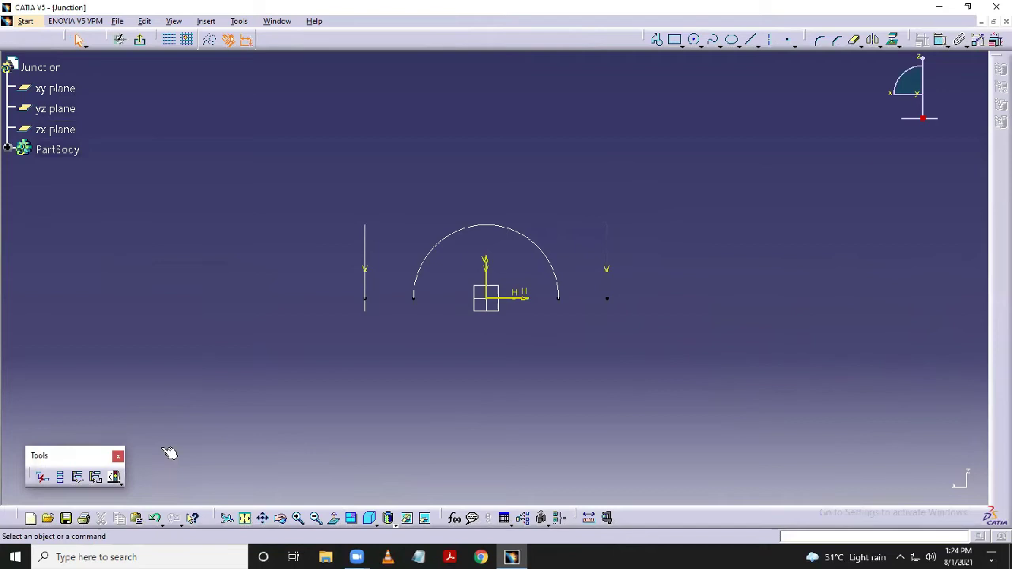
left_click(117, 456)
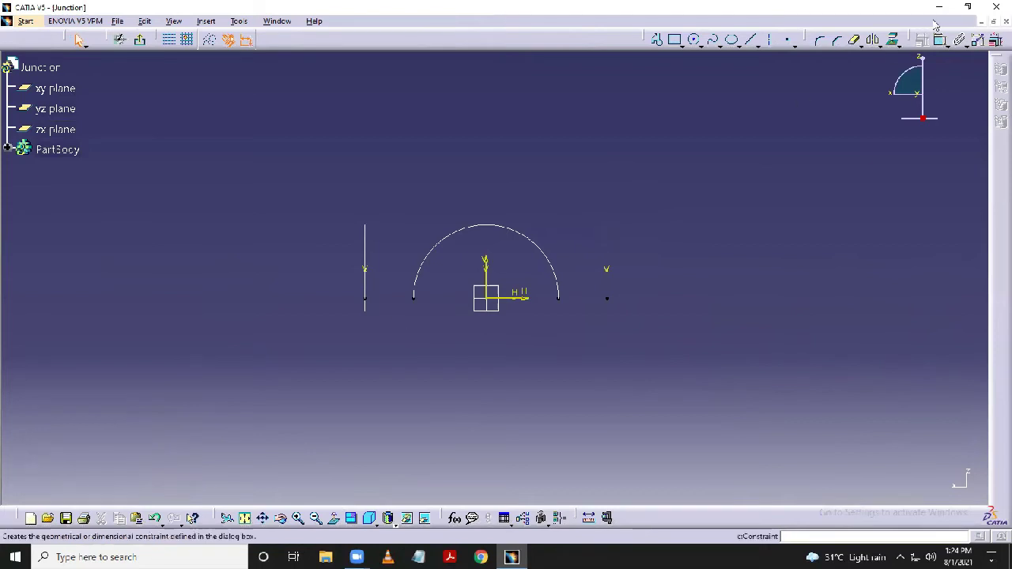
Project the opposite semicircle onto the current sketch plane and exit the sketch
left_click(894, 39)
left_click(544, 253)
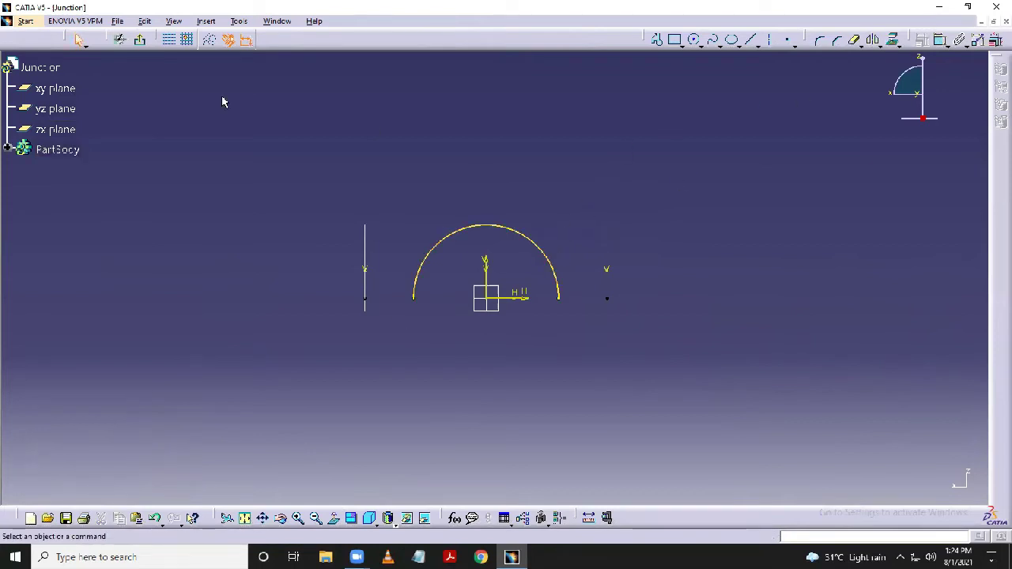
left_click(140, 41)
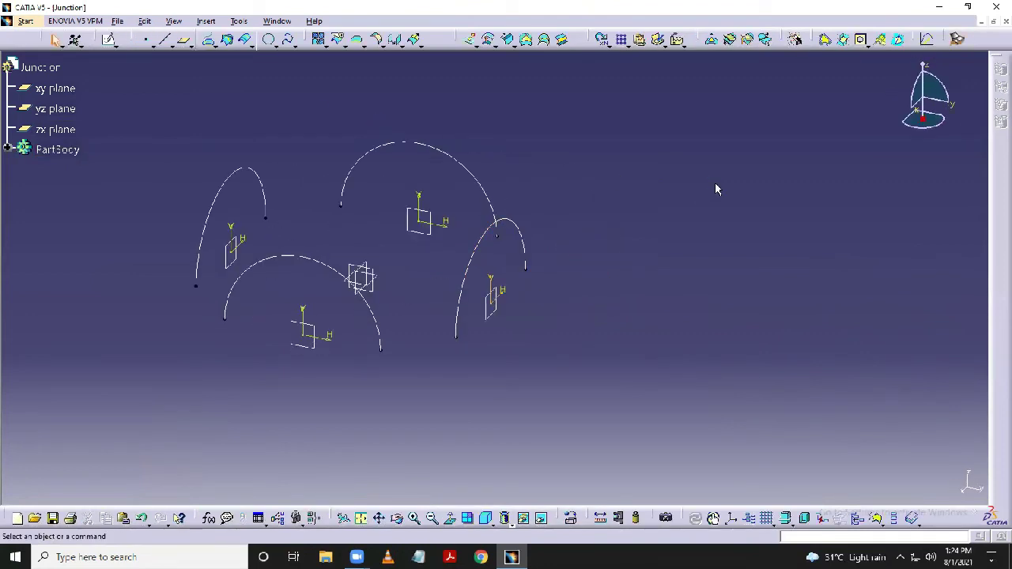
Extrude the projected semicircle on the zx offset plane 20 mm outward as a surface, along the default sketch normal
middle_click_drag(716, 189, 743, 203)
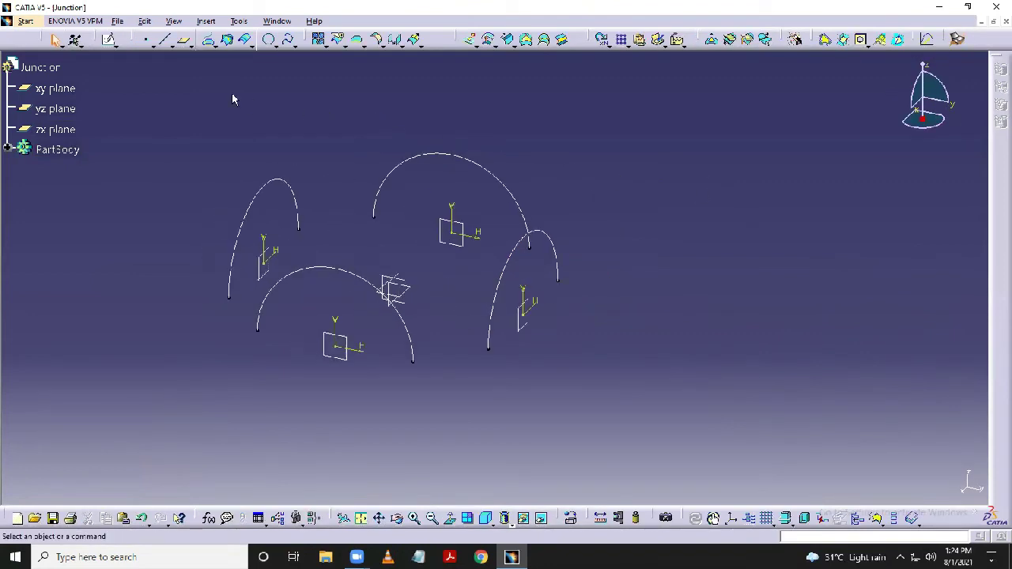
left_click(468, 41)
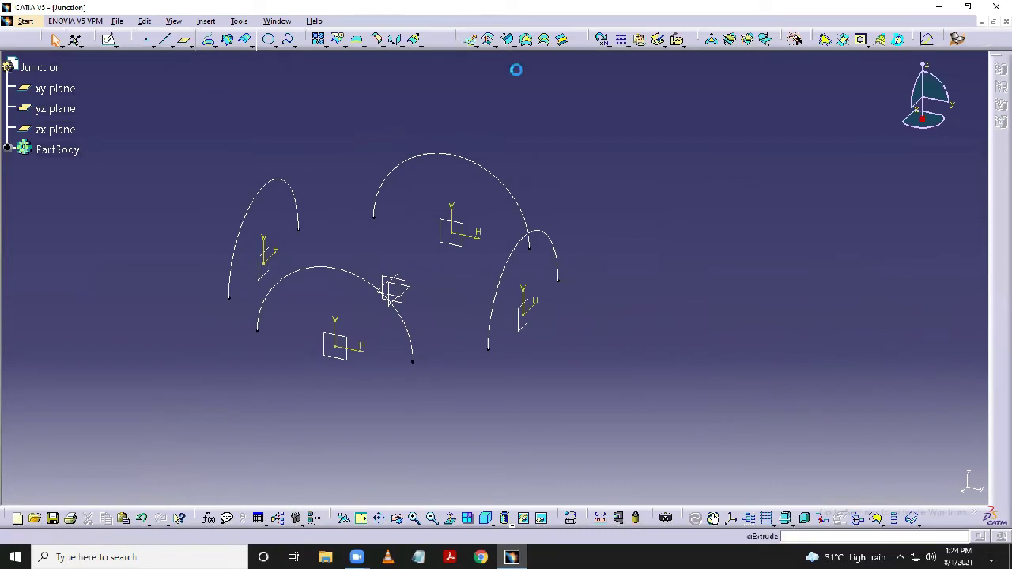
left_click(547, 235)
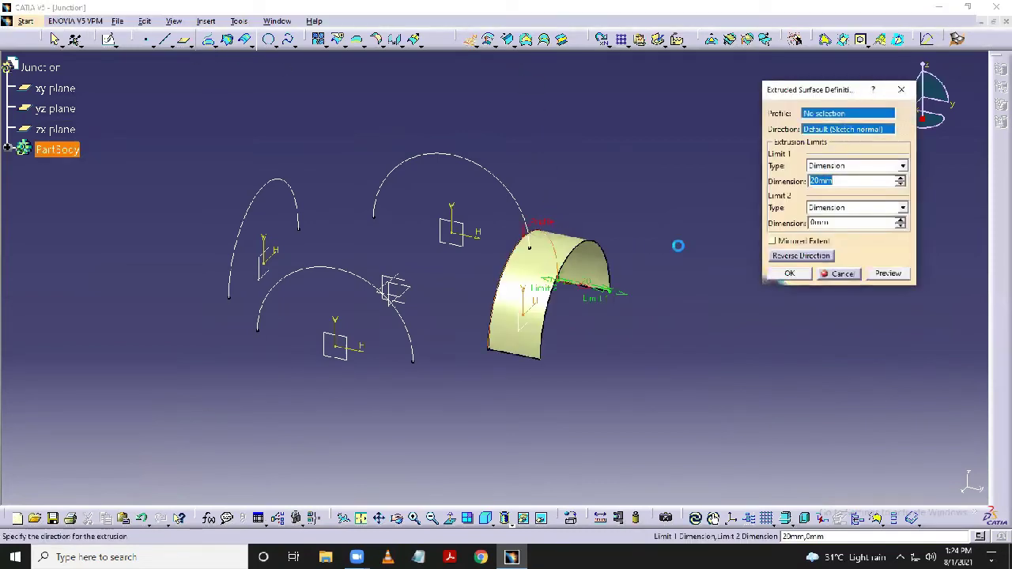
left_click(794, 274)
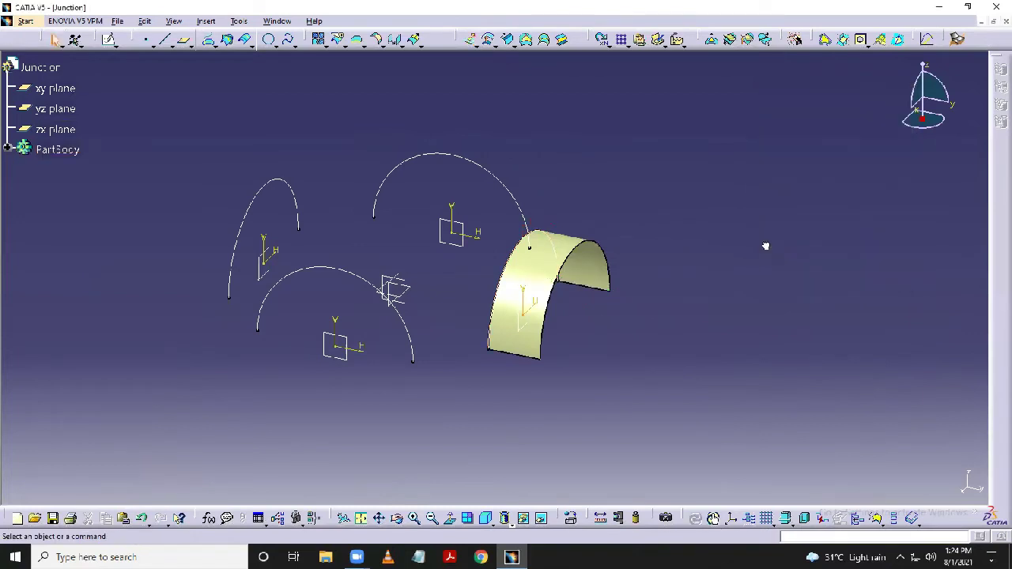
Extrude the semicircle on the reversed yz offset plane 20 mm as a surface, reversing the direction so it points outward
left_click(470, 40)
left_click(484, 167)
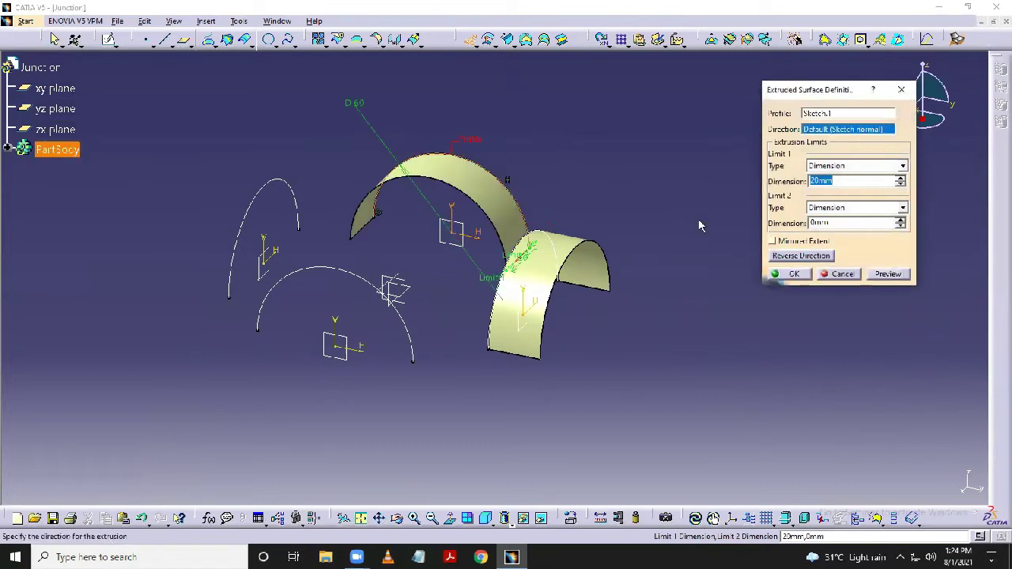
left_click(787, 258)
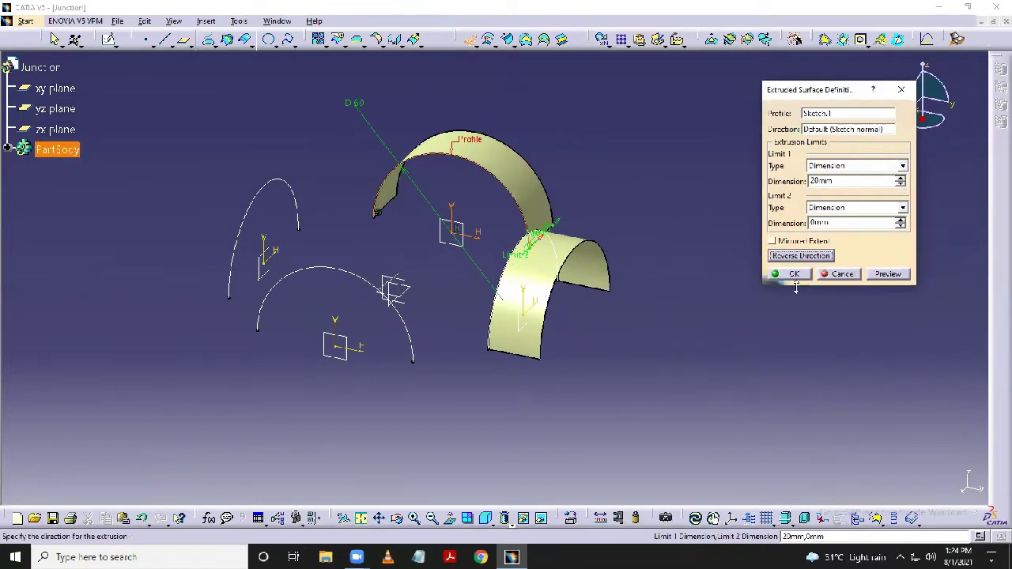
left_click(795, 274)
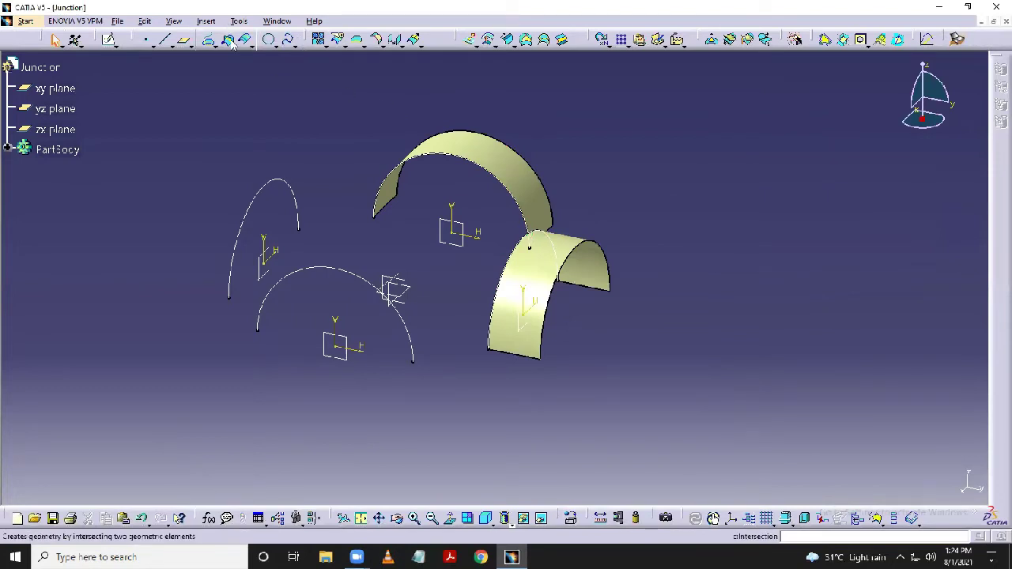
Extrude the semicircle on the reversed zx offset plane 20 mm as a surface, with the direction reversed to point outward
left_click(491, 44)
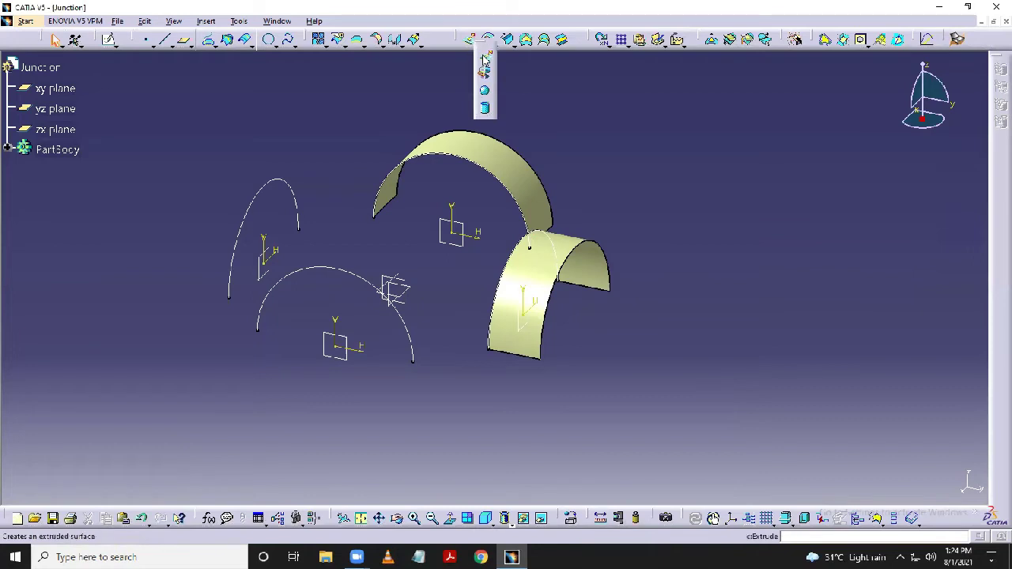
left_click(485, 59)
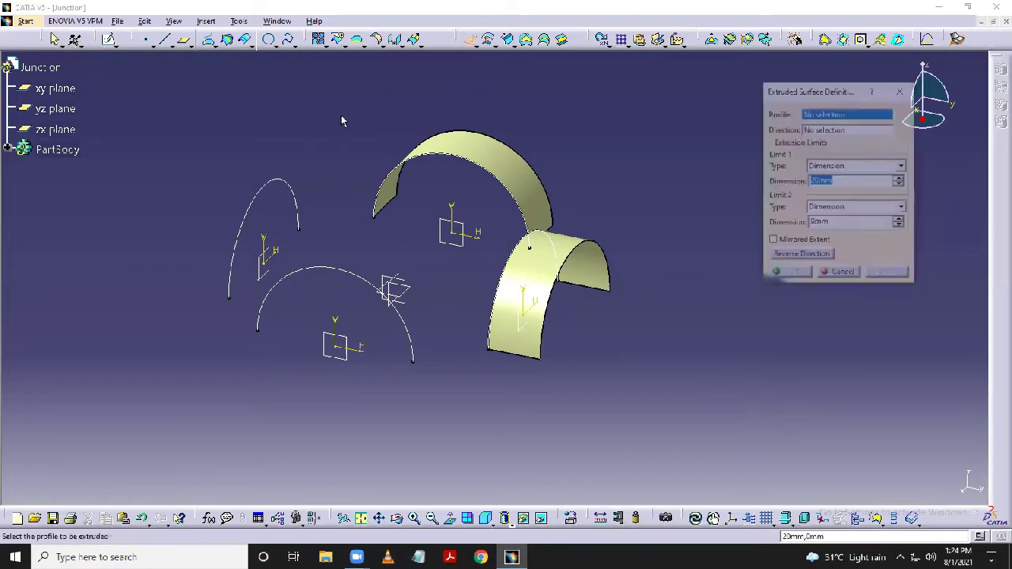
left_click(271, 181)
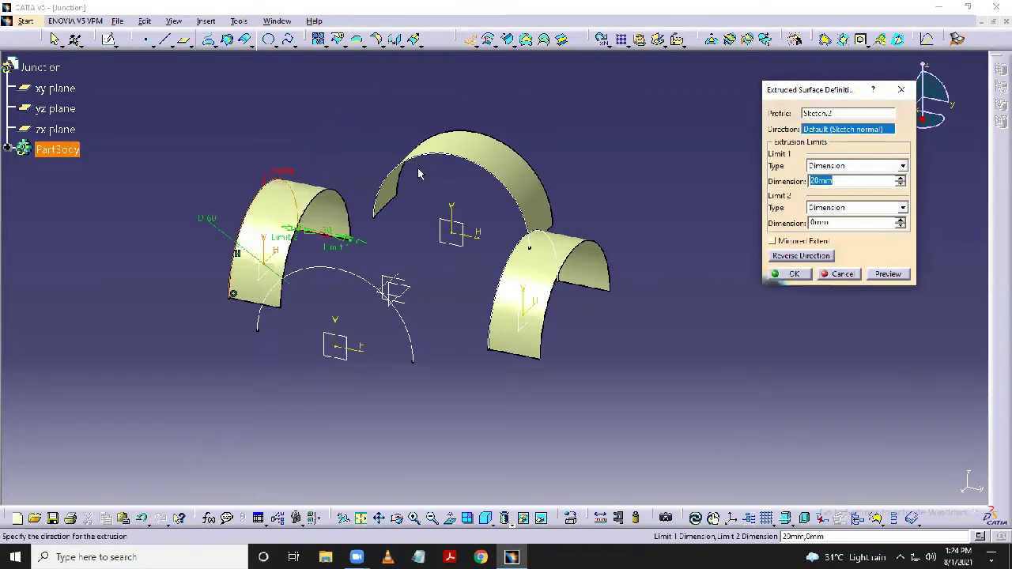
left_click(780, 256)
left_click(795, 275)
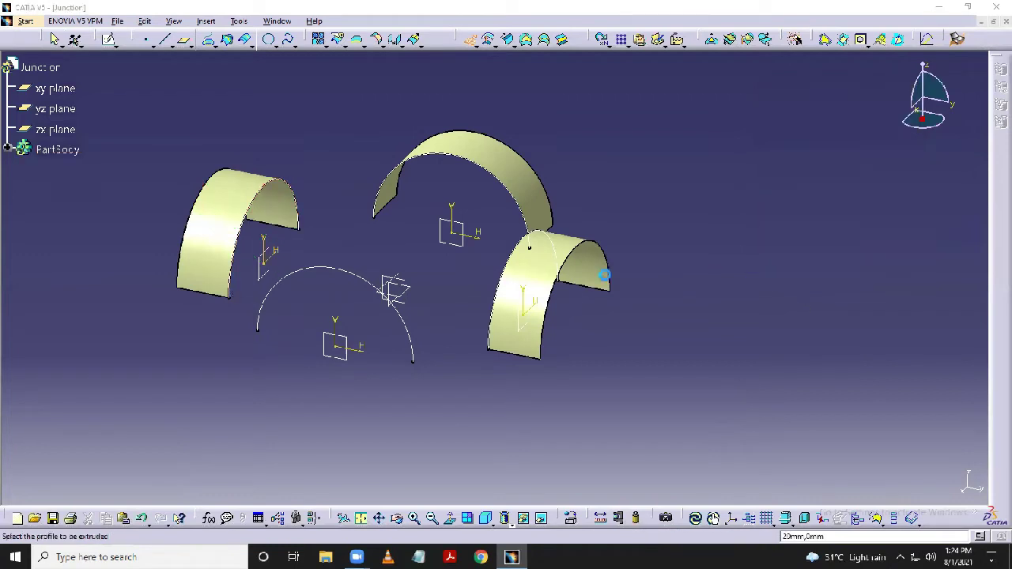
Extrude the remaining semicircle, Sketch.3, 20 mm outward as a surface along the default sketch normal
left_click(411, 329)
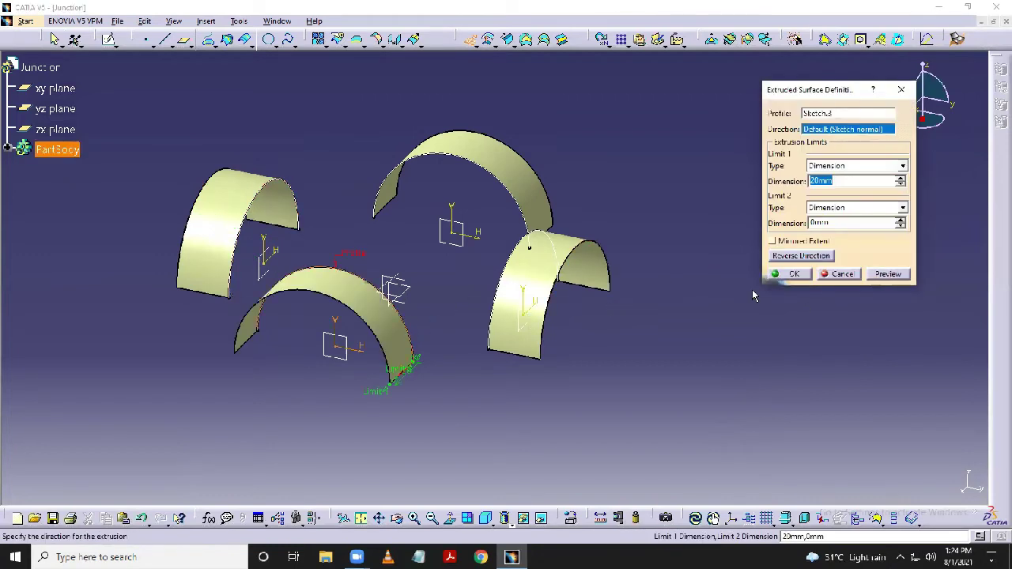
left_click(793, 274)
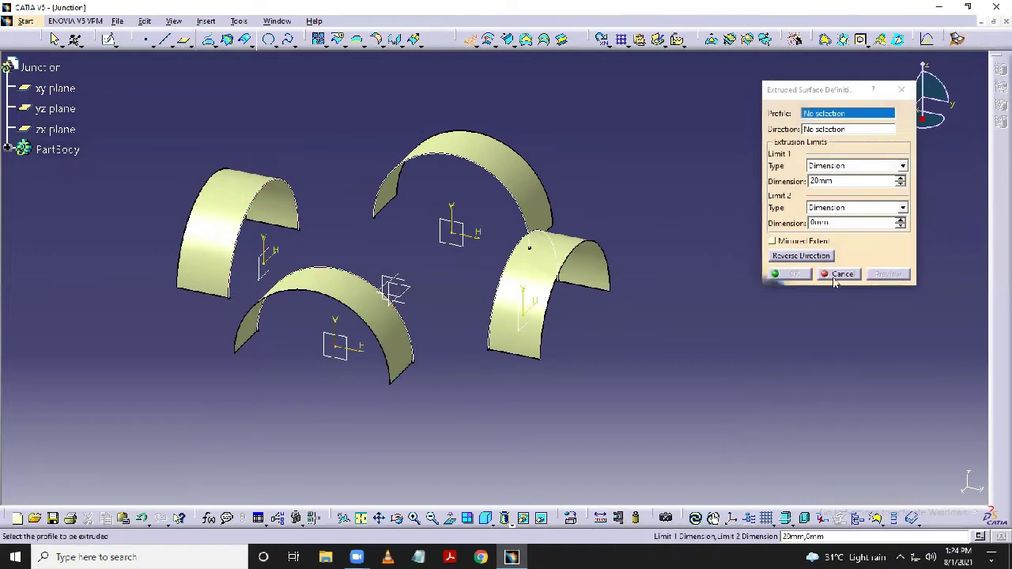
left_click(840, 275)
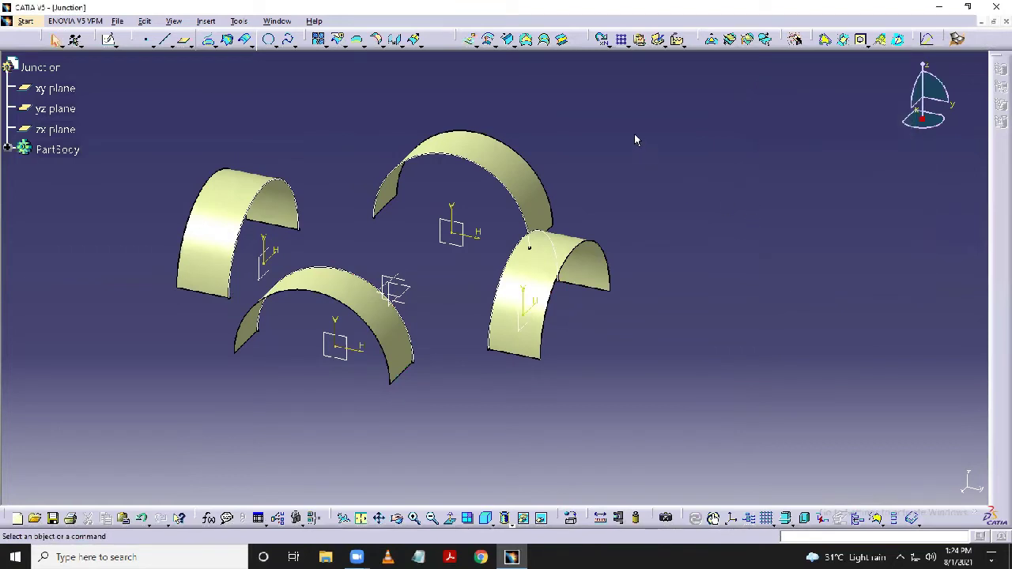
Try to create a maximum extremum point on the Sketch.1 semicircle using Plane.2 as the direction
left_click(189, 43)
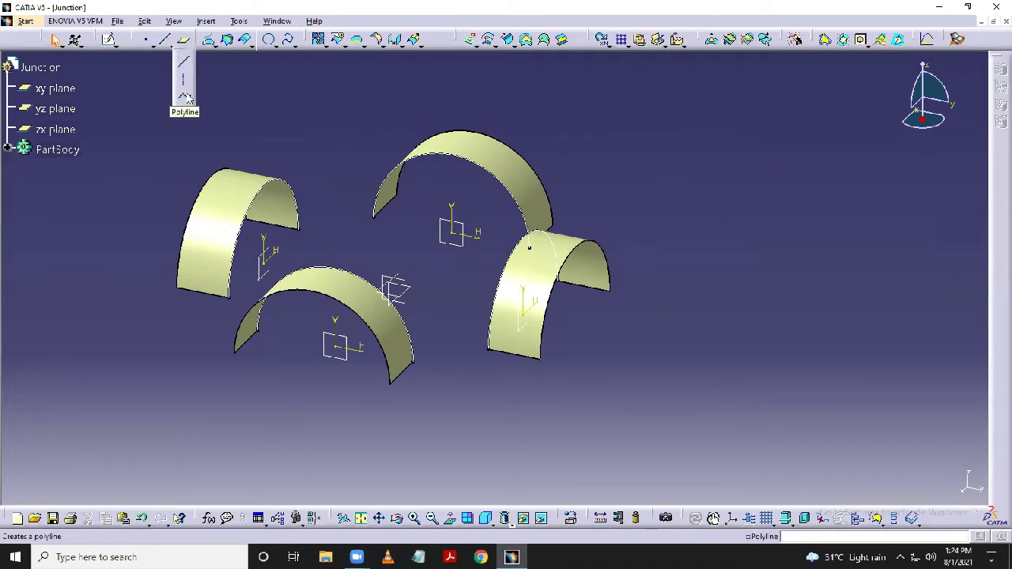
left_click(153, 46)
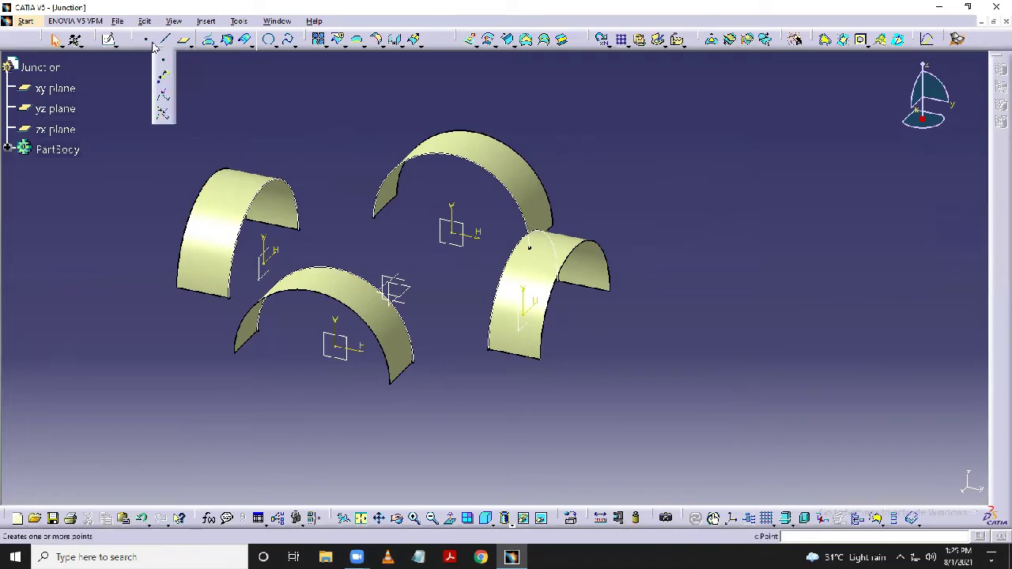
left_click(164, 97)
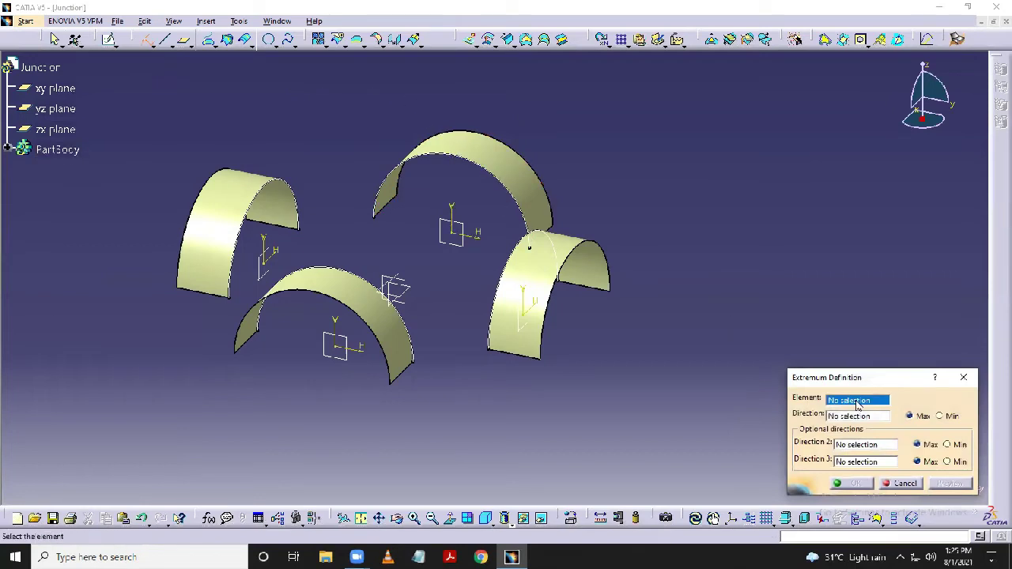
left_click(461, 161)
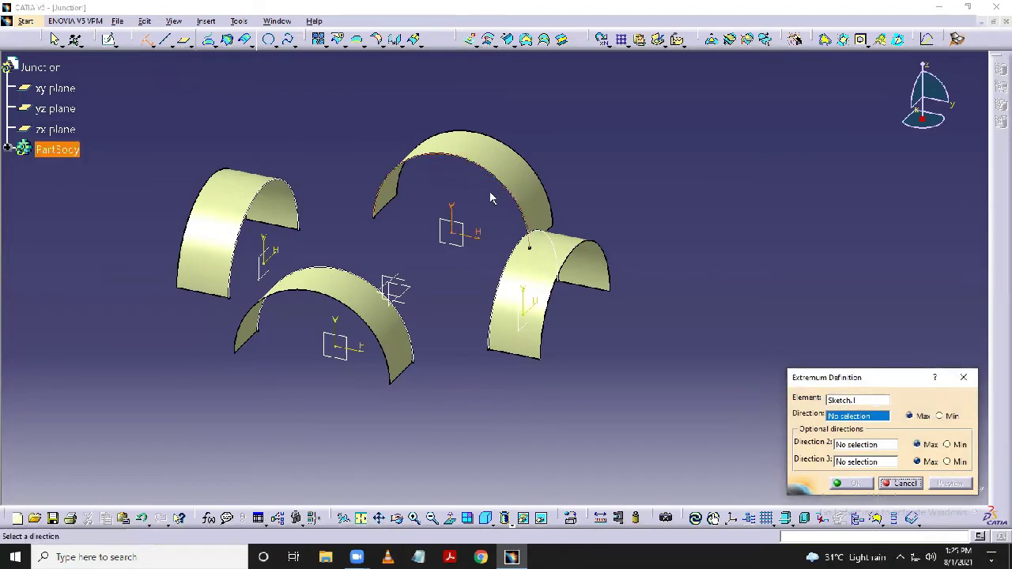
left_click(466, 227)
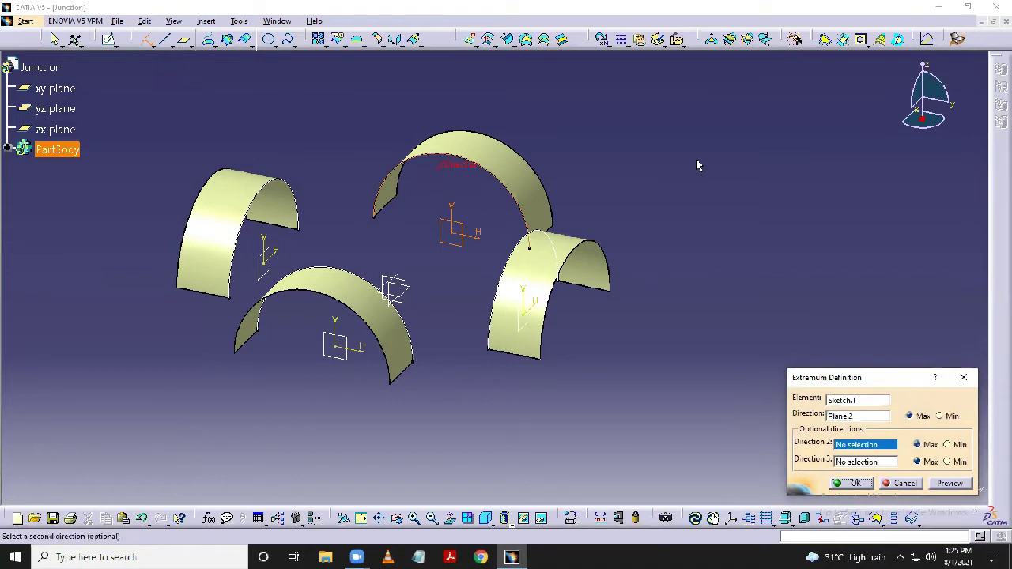
left_click(851, 484)
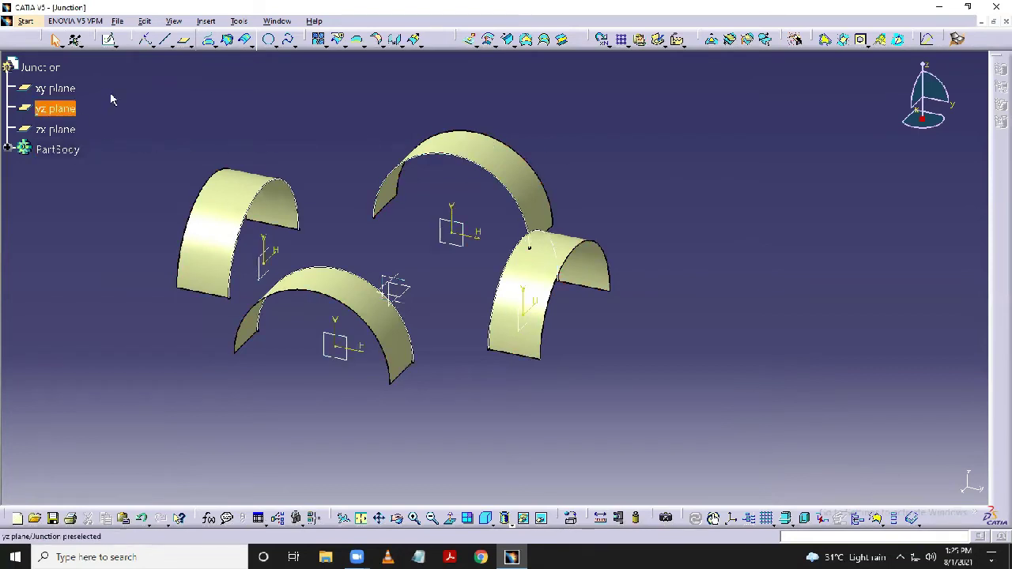
Create a maximum extremum point on the Sketch.2 semicircle along the Z component direction
left_click(151, 44)
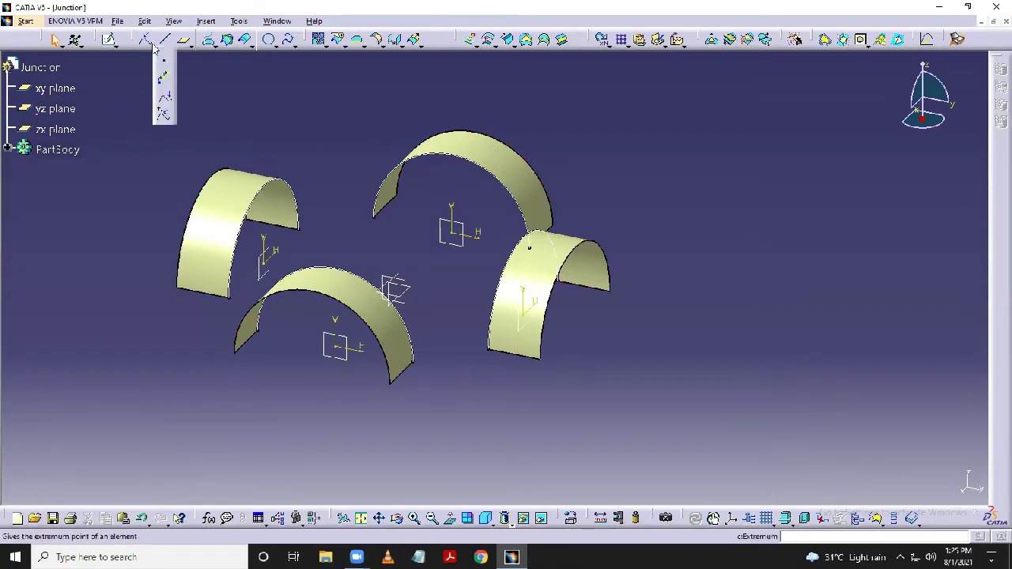
left_click(165, 98)
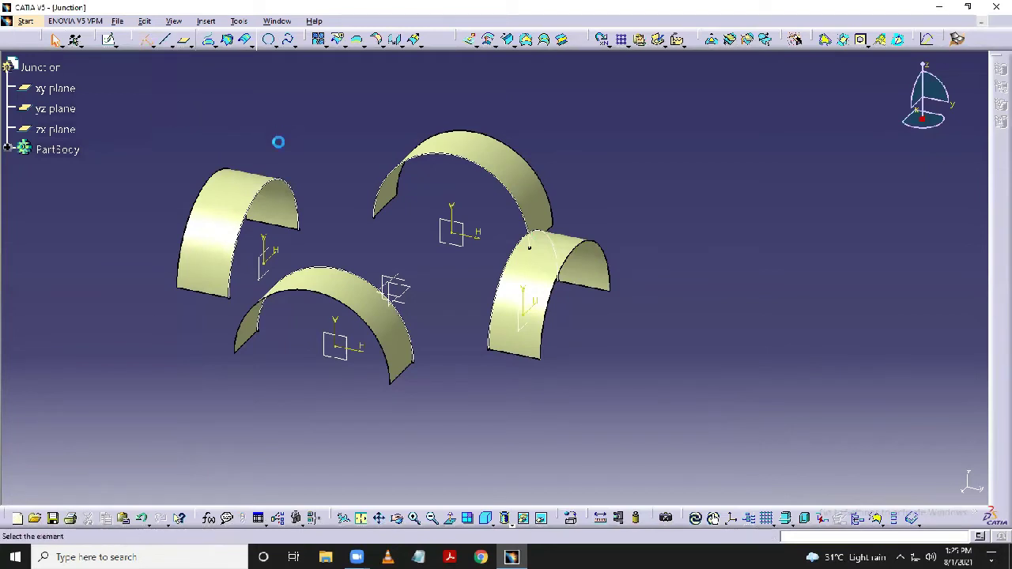
left_click(269, 198)
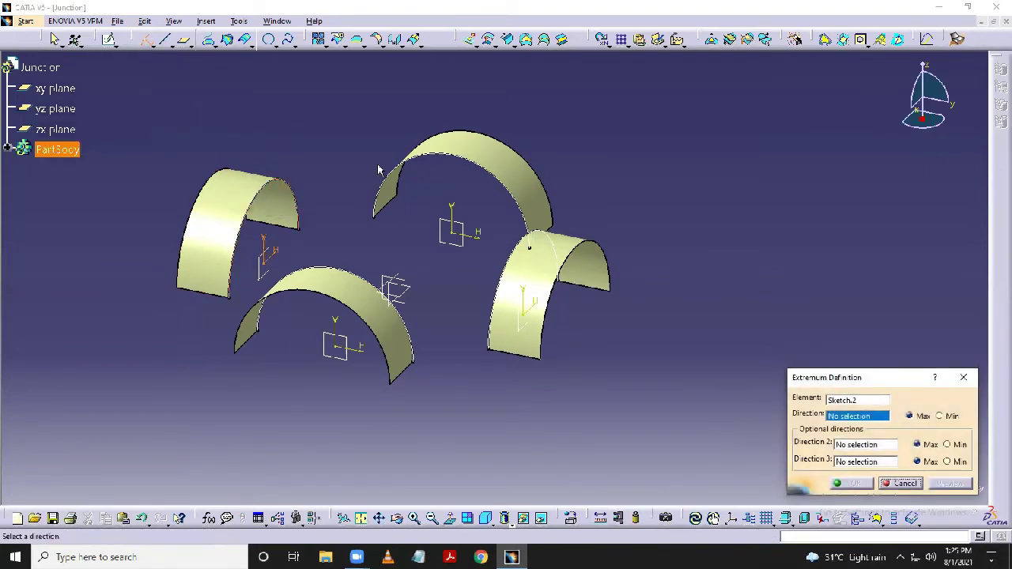
right_click(834, 423)
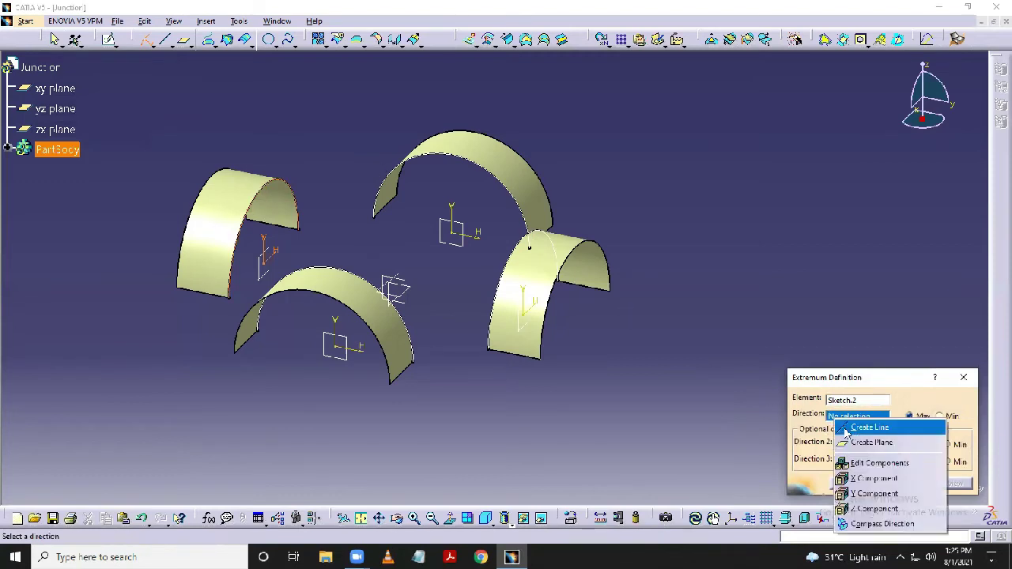
left_click(871, 509)
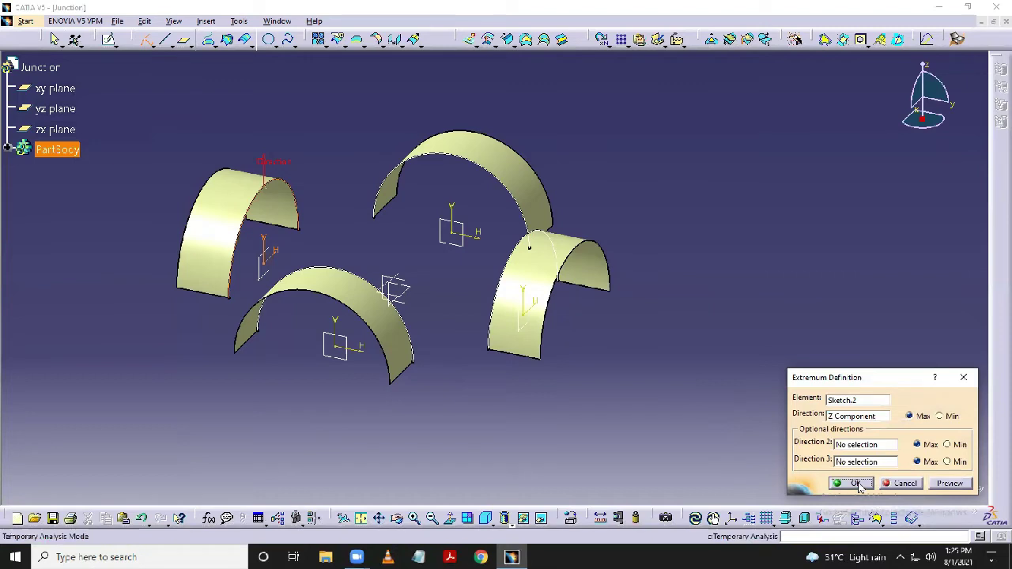
left_click(856, 483)
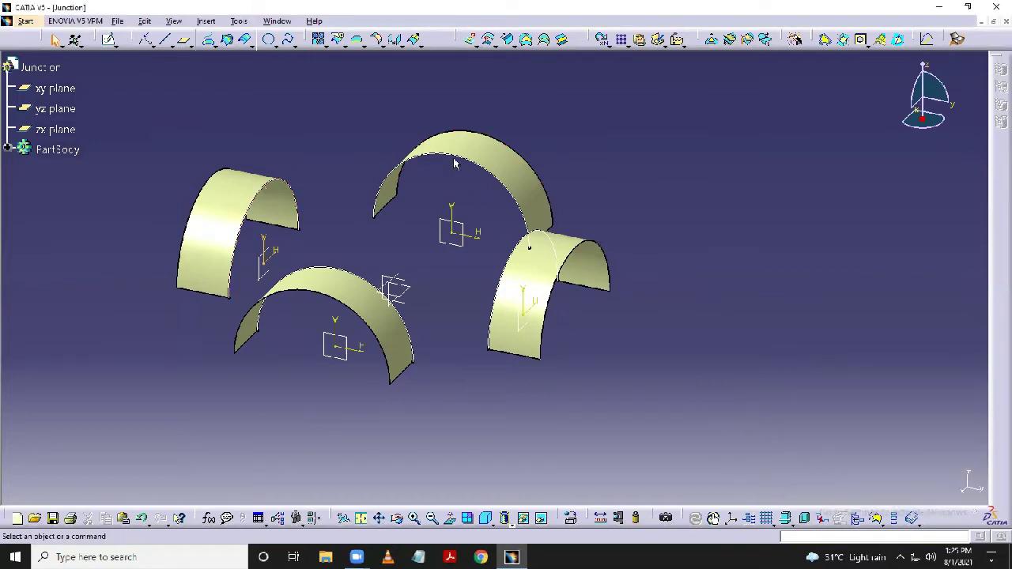
Delete the first extremum point, Extremum.1, from PartBody
left_click(8, 149)
left_click(91, 417)
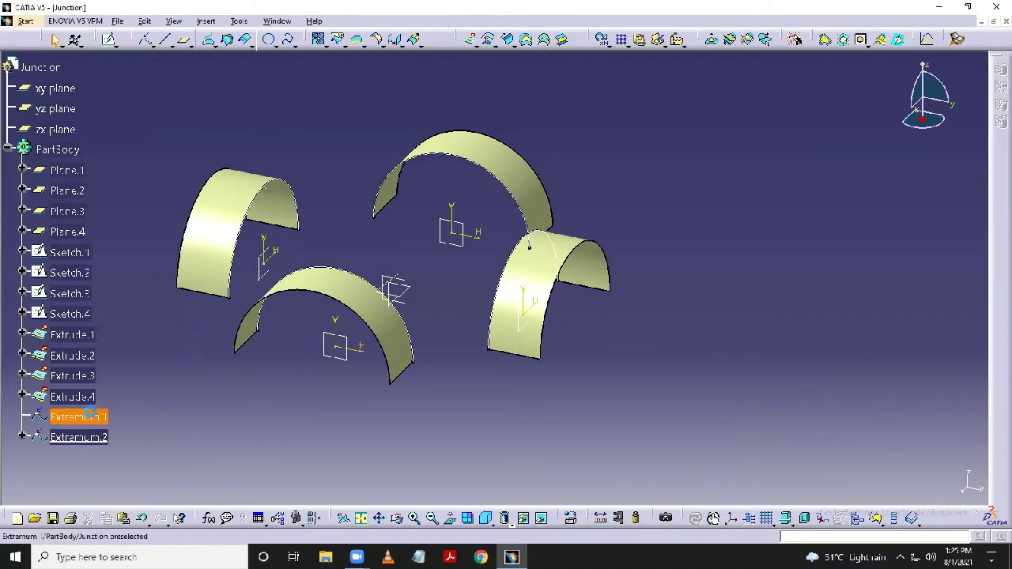
right_click(91, 417)
left_click(119, 329)
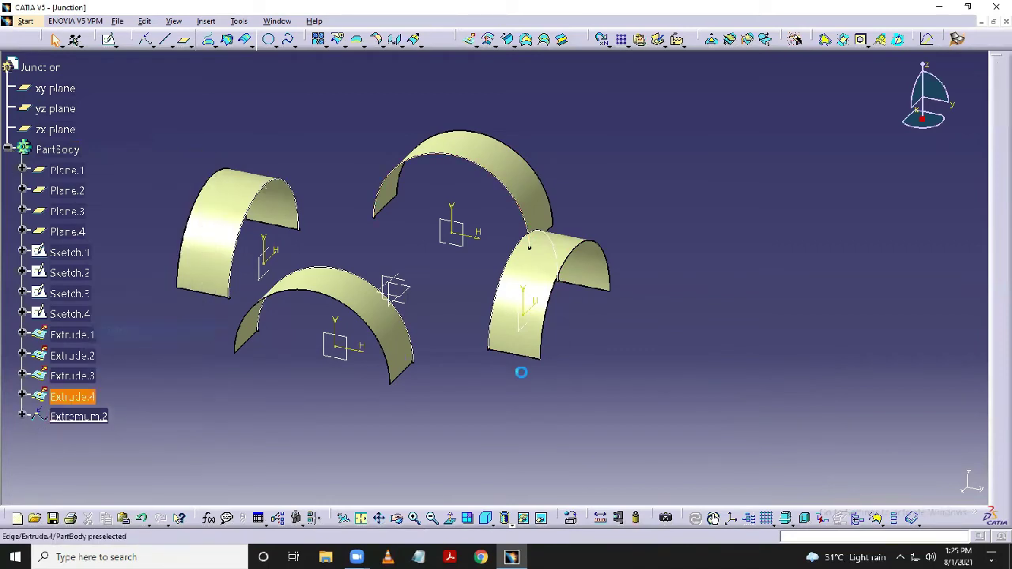
Create a maximum extremum point on the Sketch.1 semicircle along the Z component direction
left_click(145, 39)
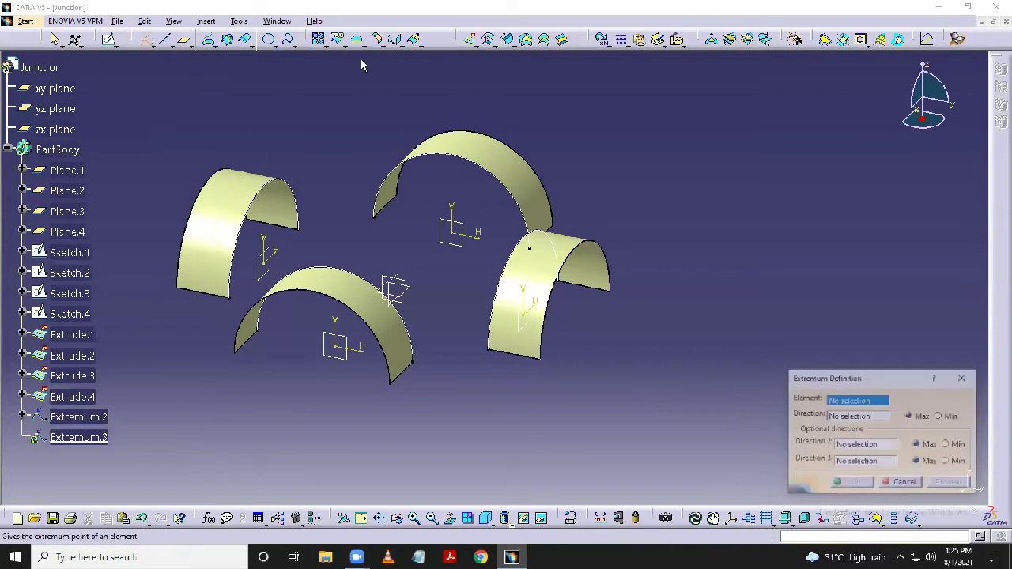
left_click(461, 157)
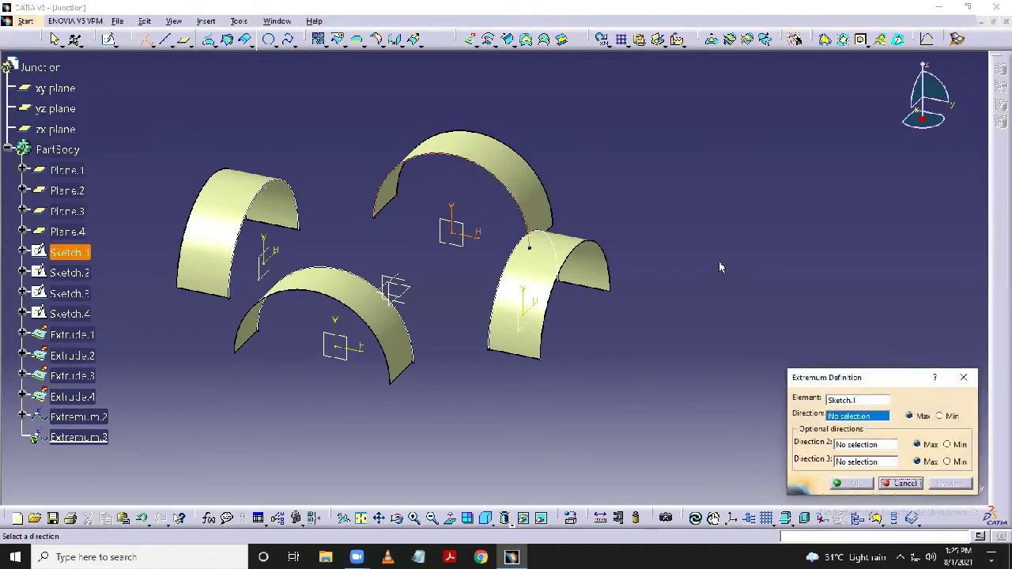
right_click(846, 424)
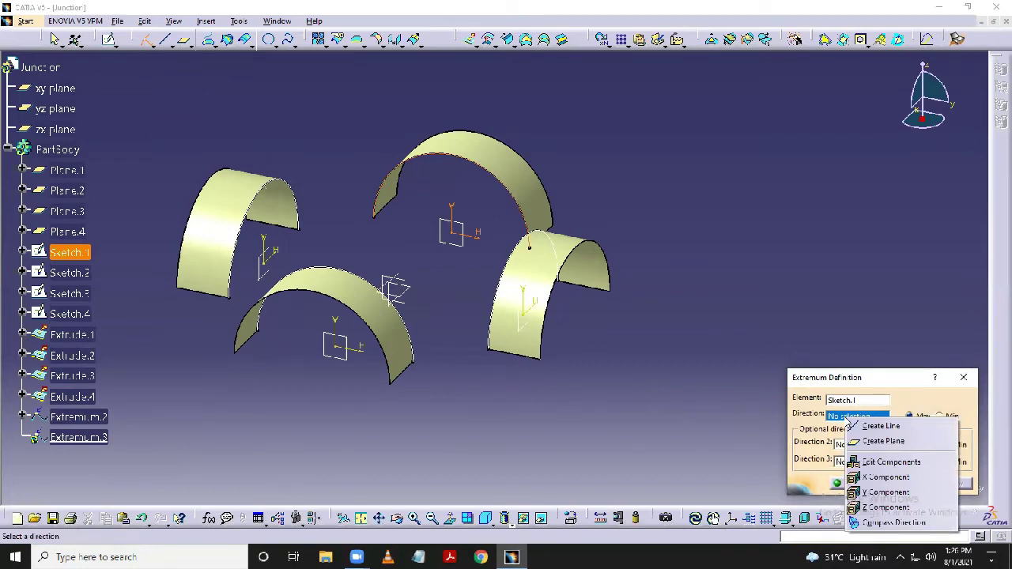
left_click(882, 507)
left_click(852, 484)
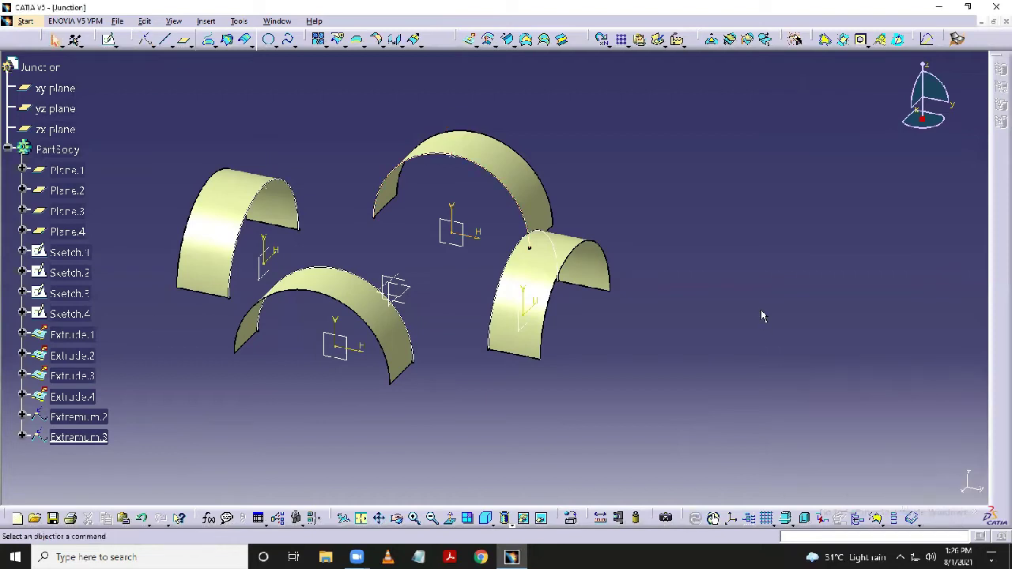
Create a maximum extremum point on the Sketch.3 semicircle along the Z component direction
left_click(146, 40)
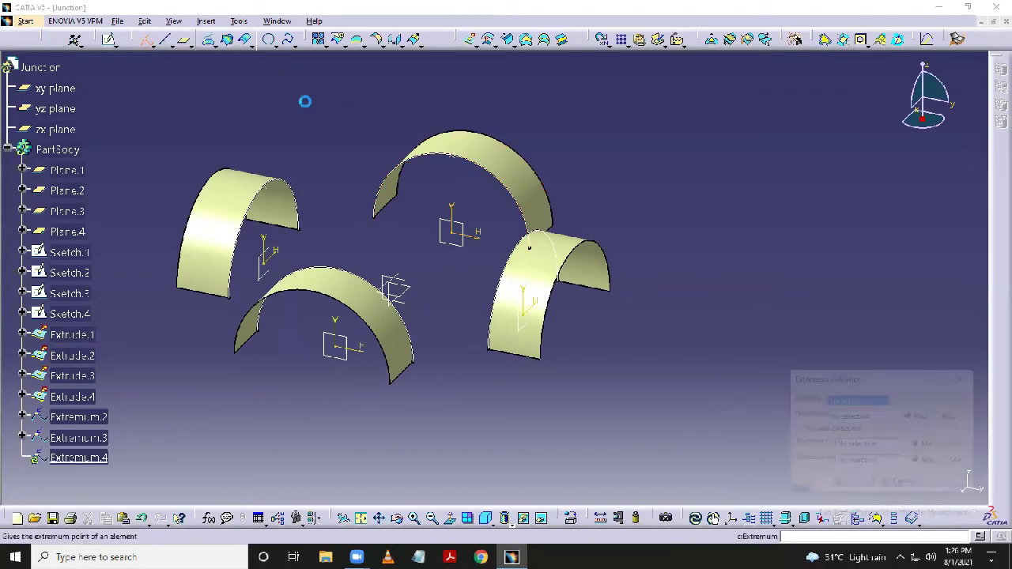
left_click(349, 269)
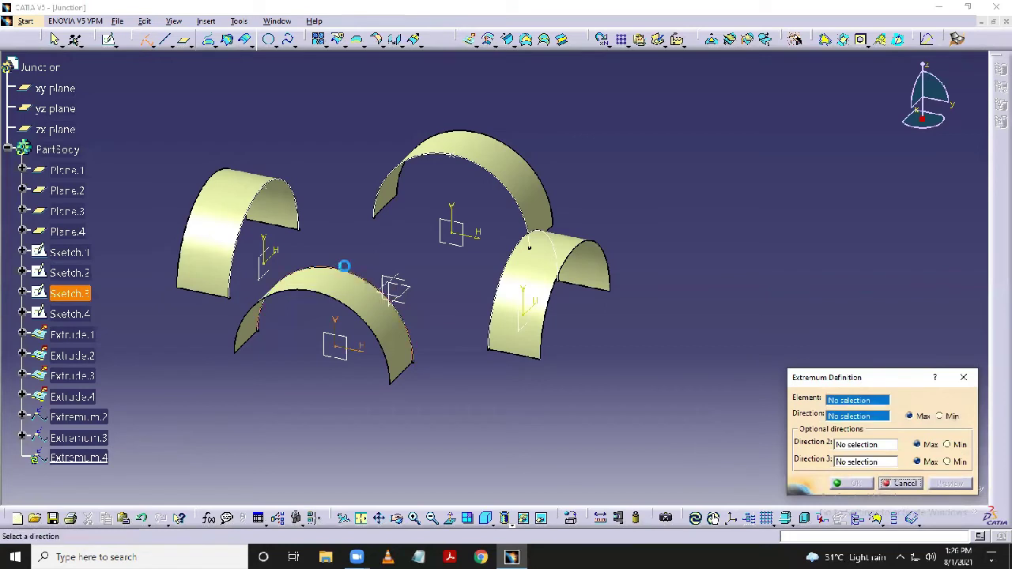
right_click(844, 419)
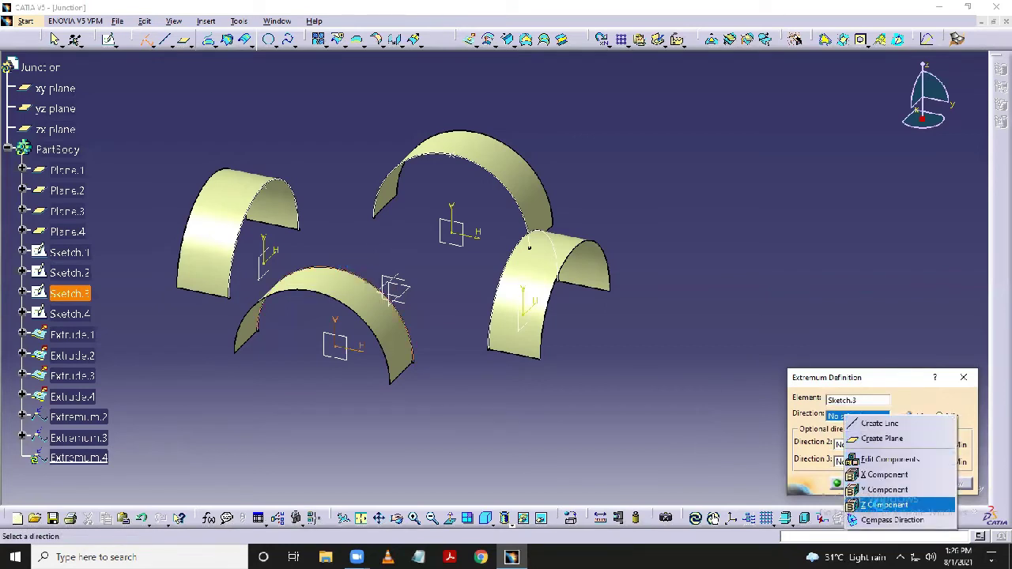
left_click(883, 505)
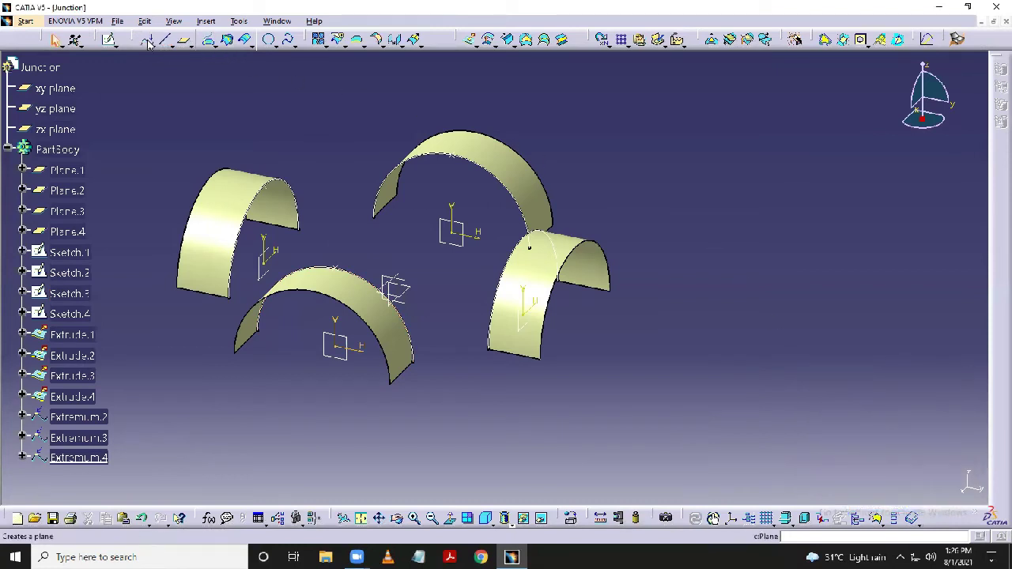
Create a maximum extremum point on the Sketch.4 semicircle along the Z component direction
left_click(201, 42)
left_click(531, 245)
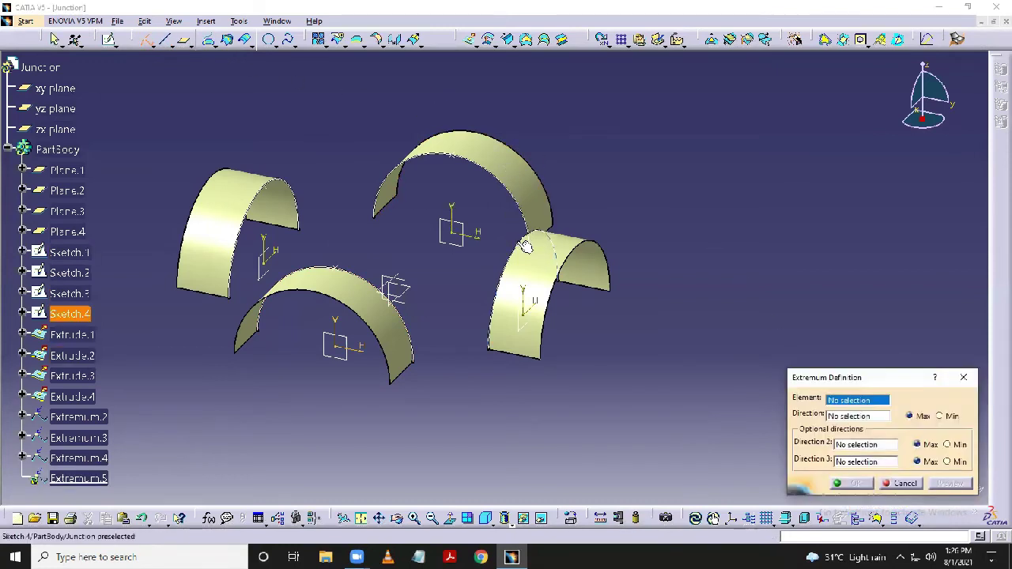
right_click(844, 417)
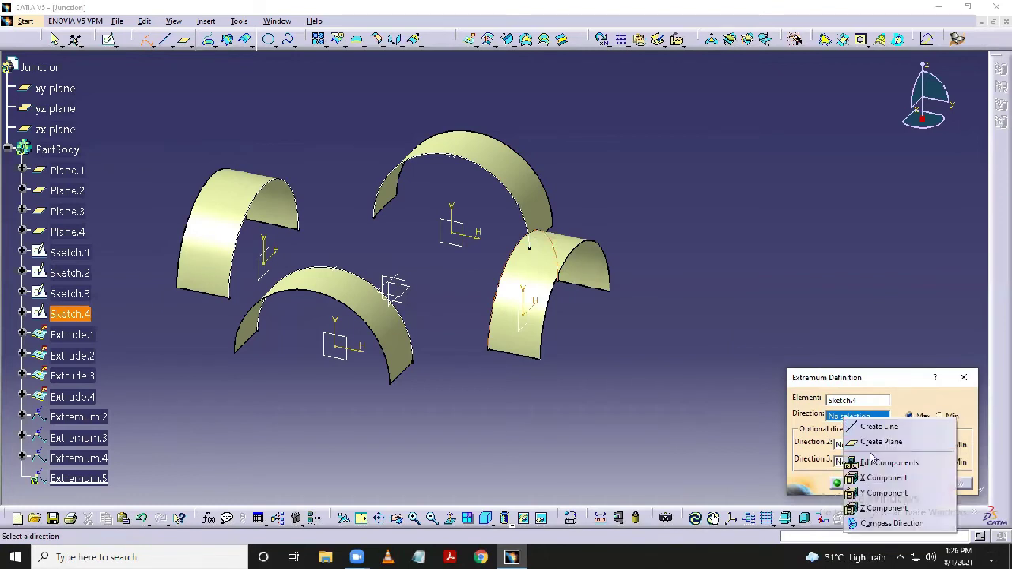
left_click(883, 507)
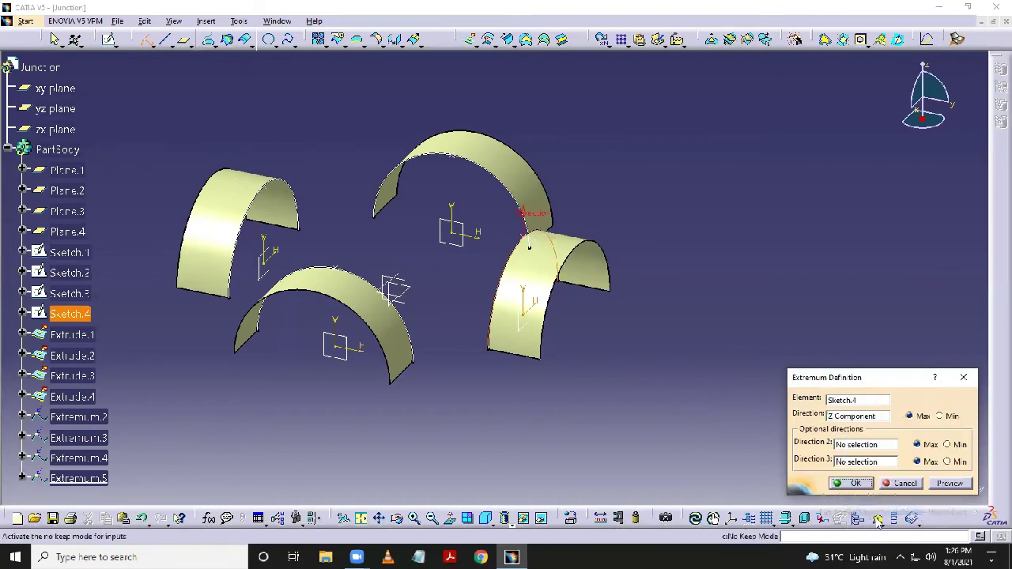
left_click(855, 482)
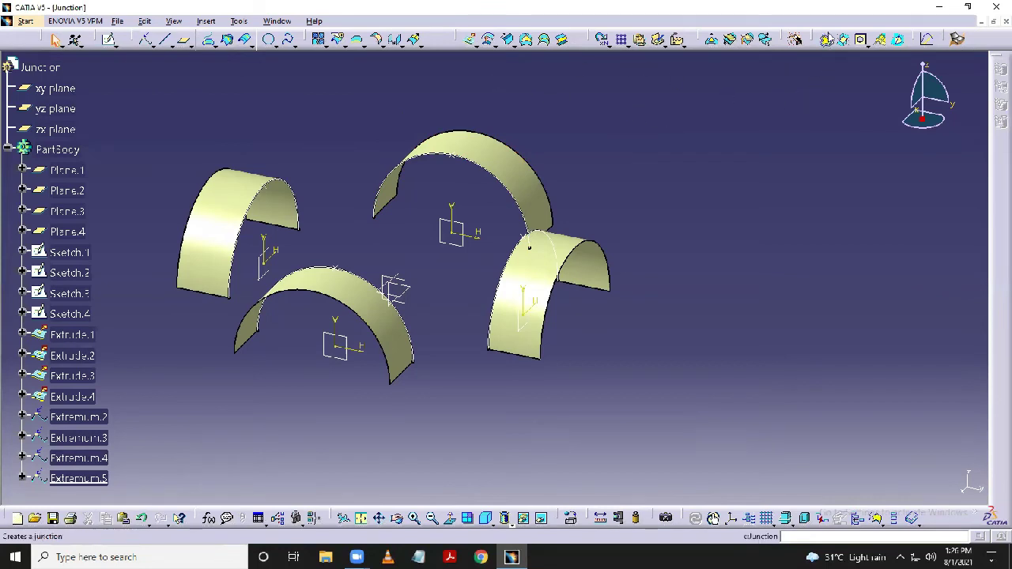
Define a junction surface with sections Sketch.1, Sketch.4, Sketch.3 and Sketch.2, supported by Extrude.2, Extrude.1, Extrude.4 and Extrude.3 respectively
left_click(825, 41)
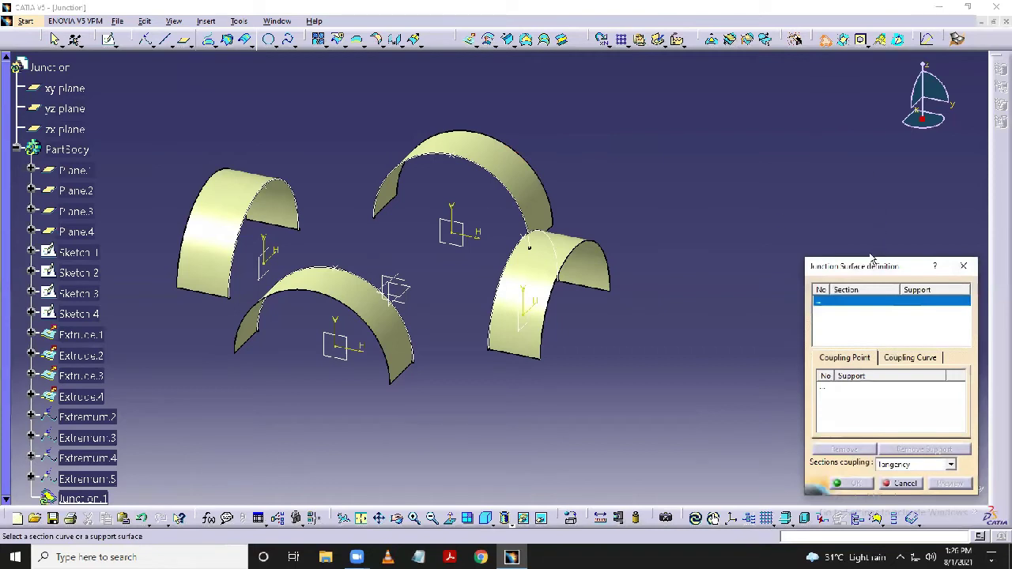
left_click(472, 162)
left_click(483, 158)
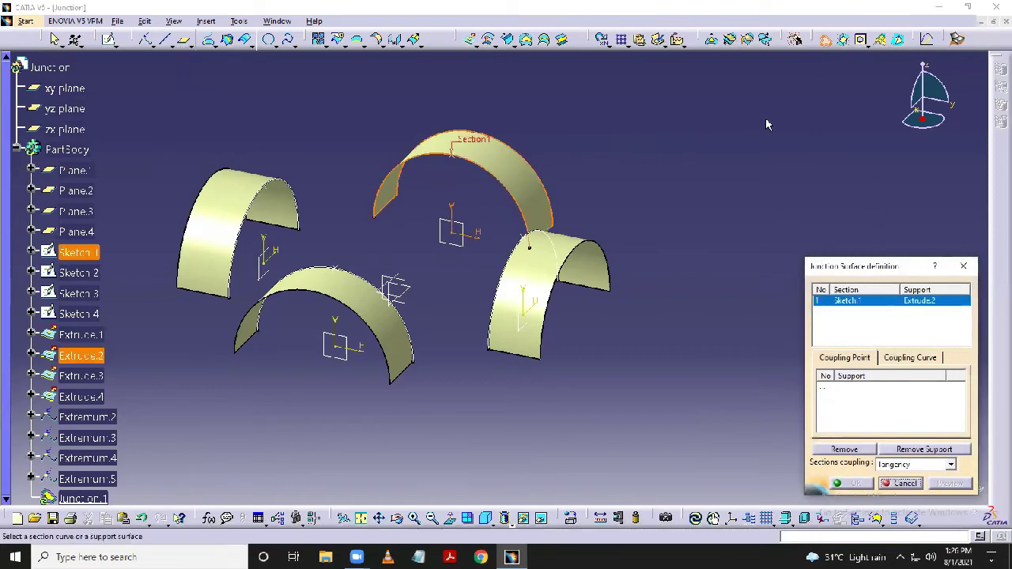
left_click(522, 246)
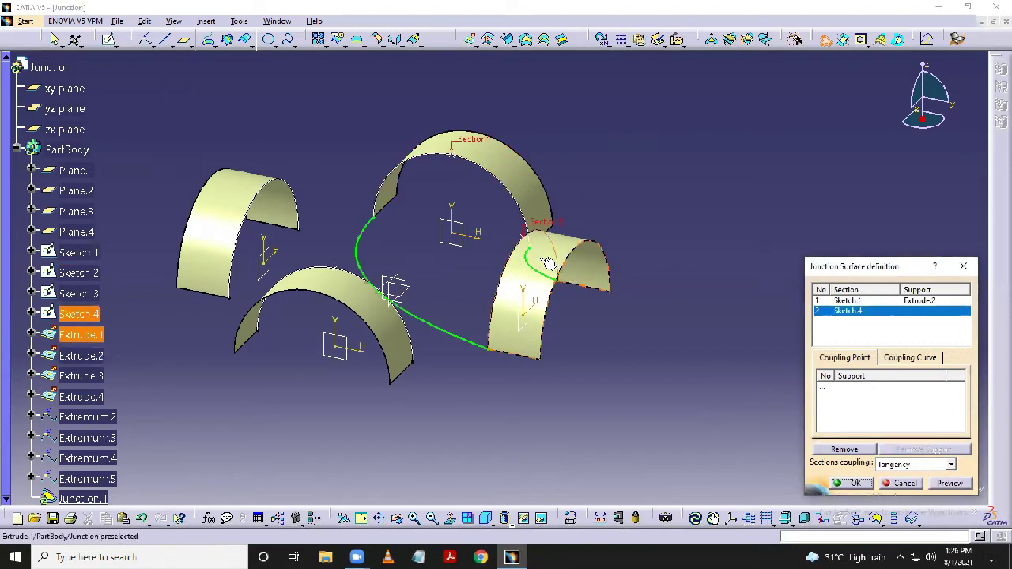
left_click(547, 262)
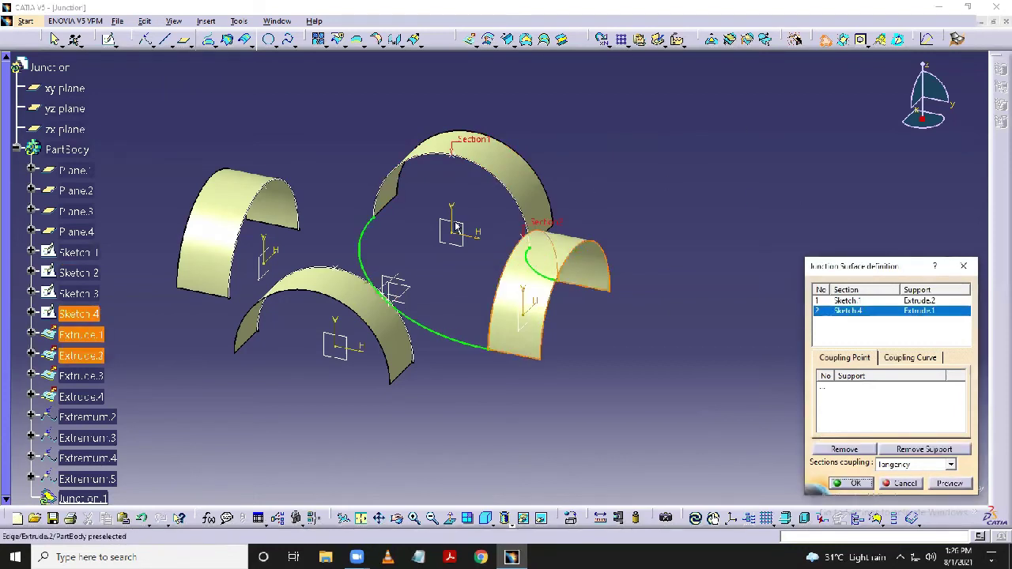
left_click(344, 274)
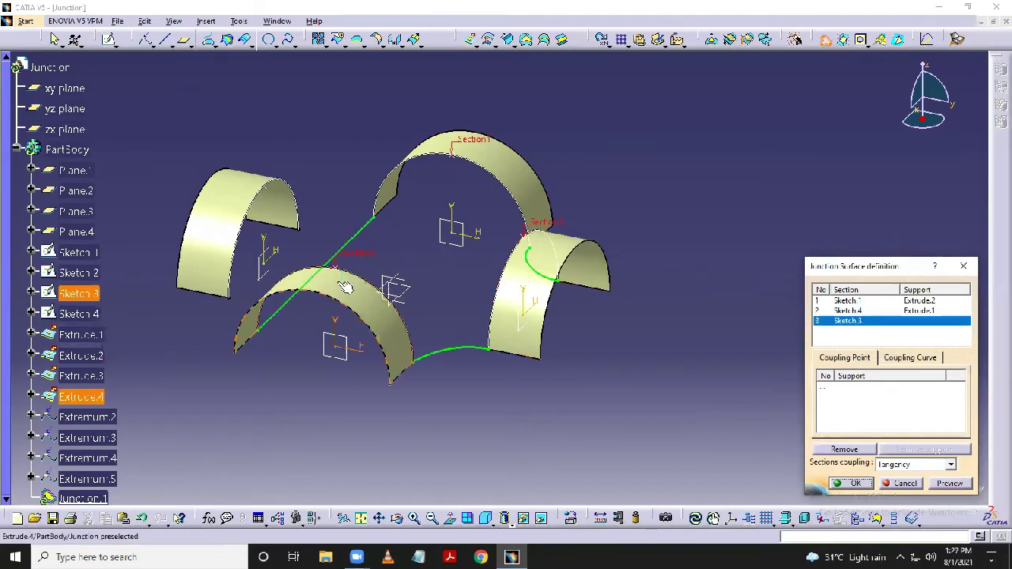
left_click(338, 278)
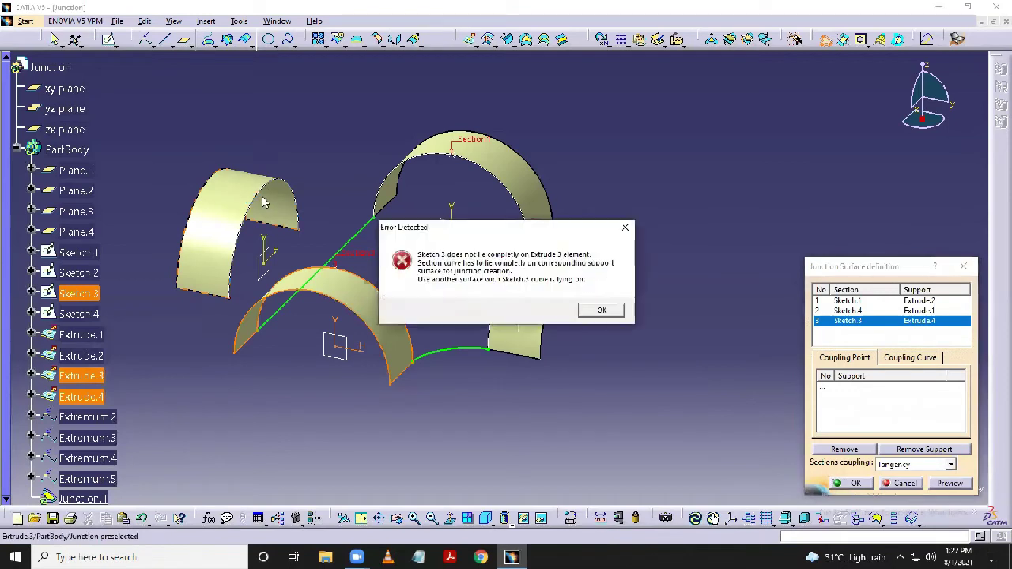
left_click(625, 228)
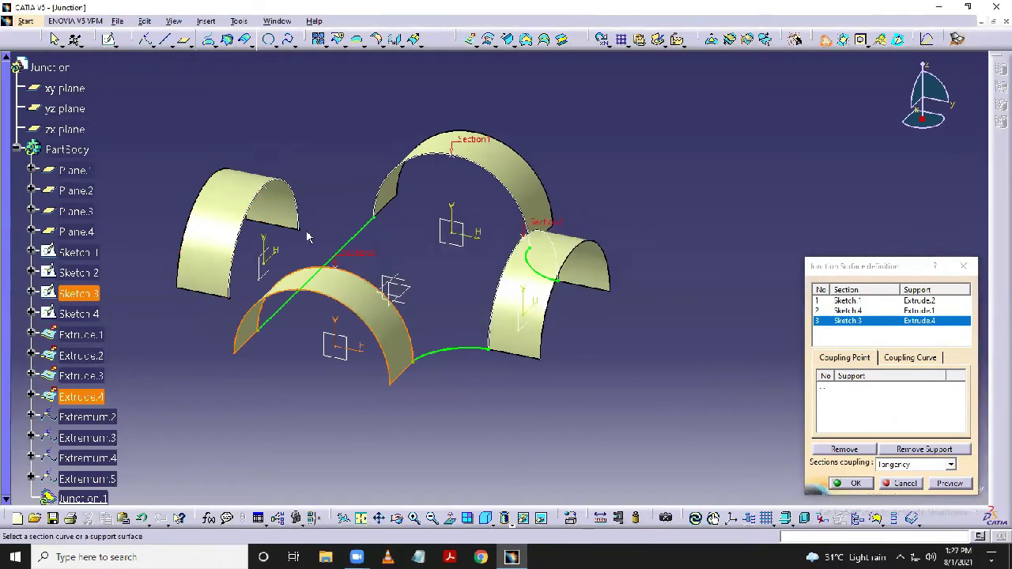
left_click(261, 204)
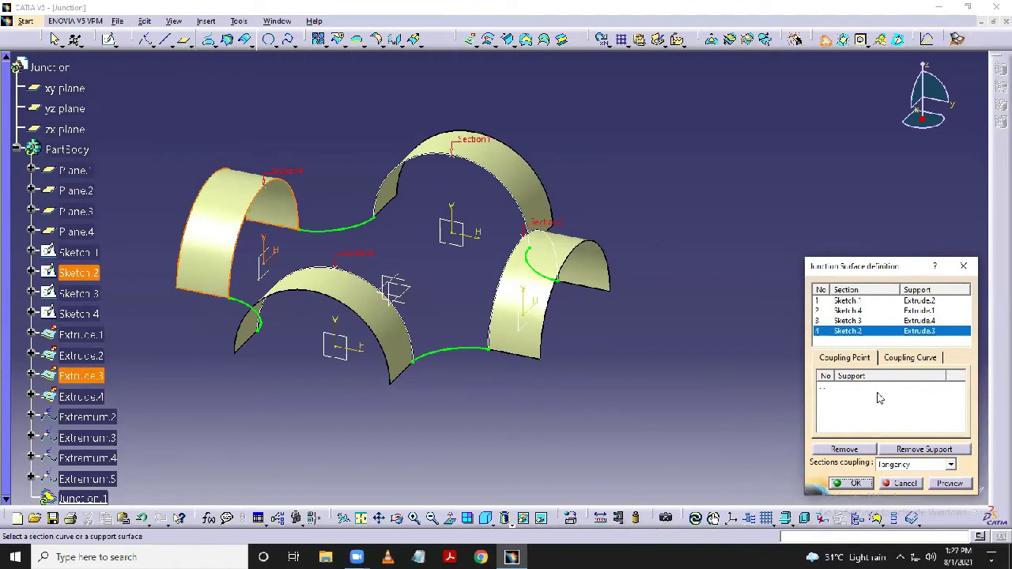
Assign Extremum.3, Extremum.5, Extremum.4 and Extremum.2 as the coupling points of the four sections and create the junction surface
left_click(853, 393)
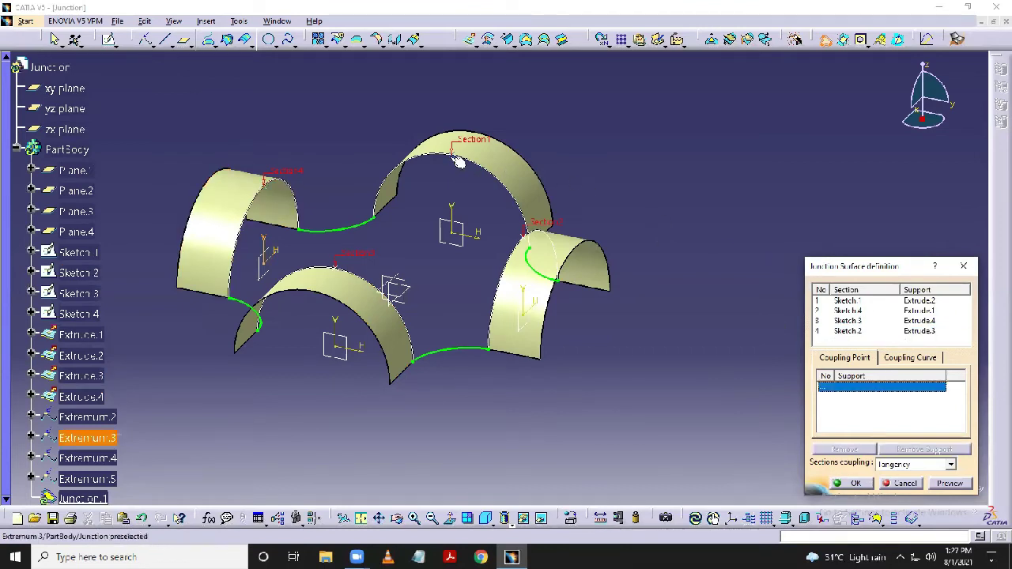
left_click(459, 162)
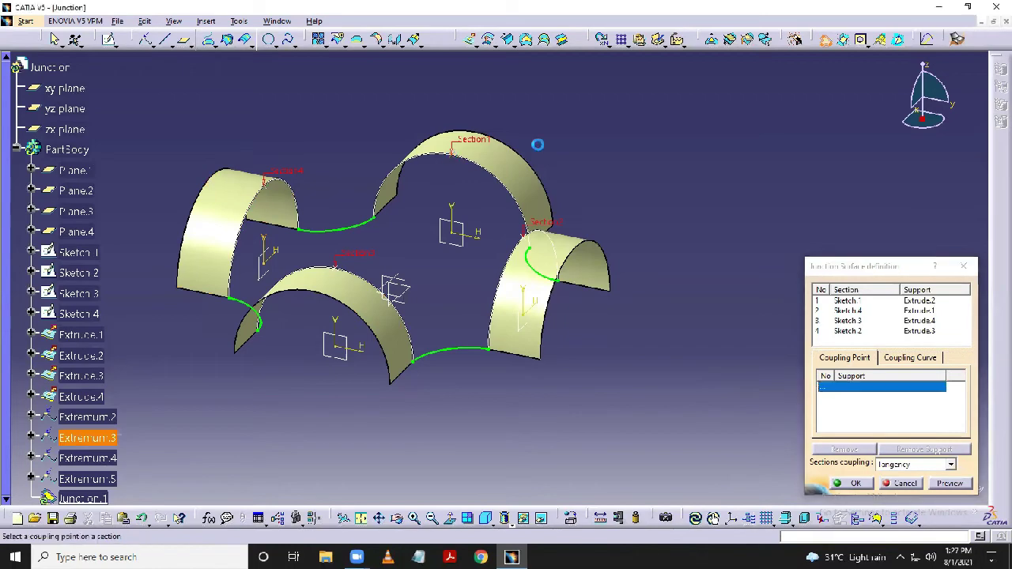
left_click(528, 243)
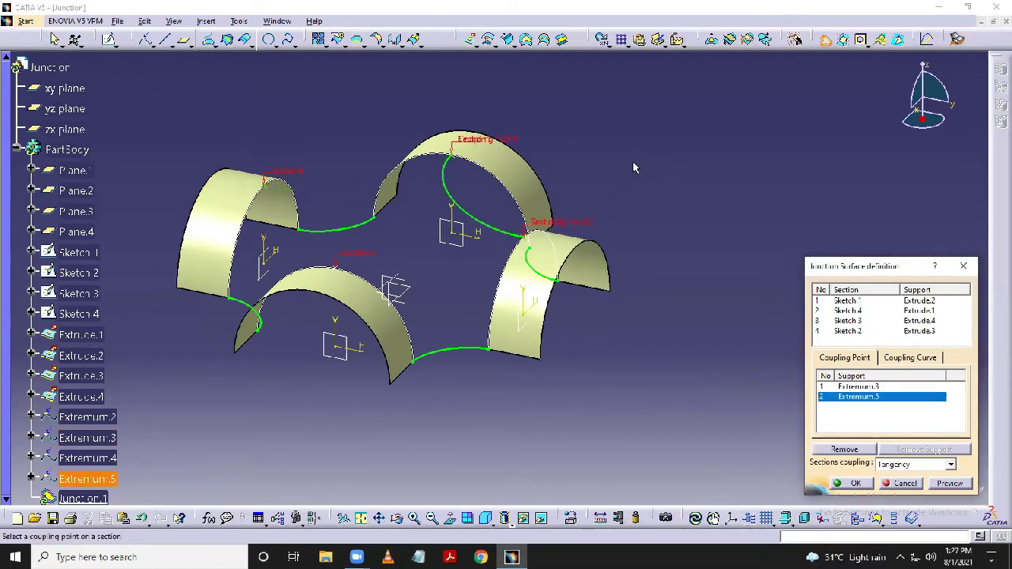
middle_click_drag(633, 167, 591, 233)
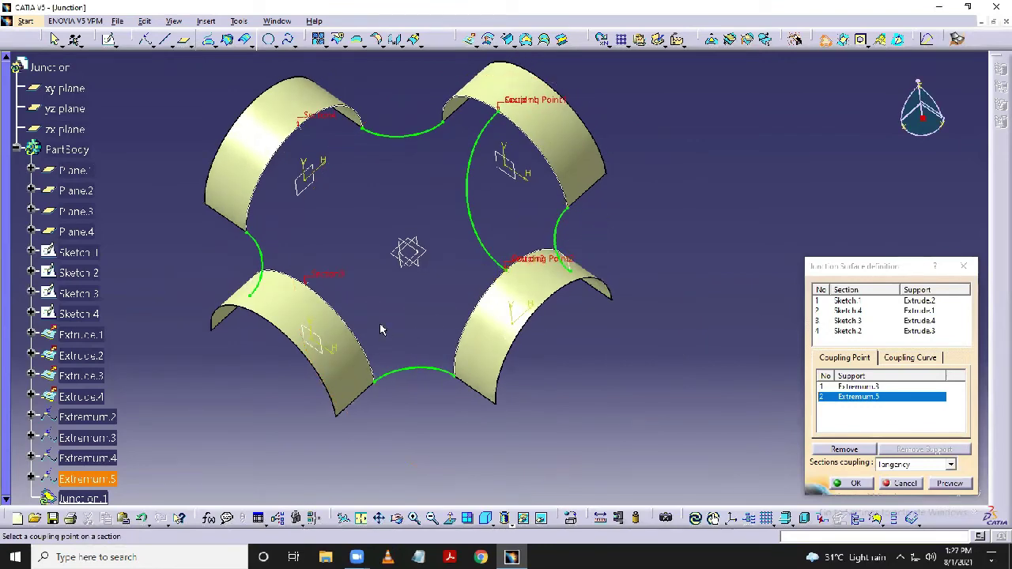
left_click(308, 282)
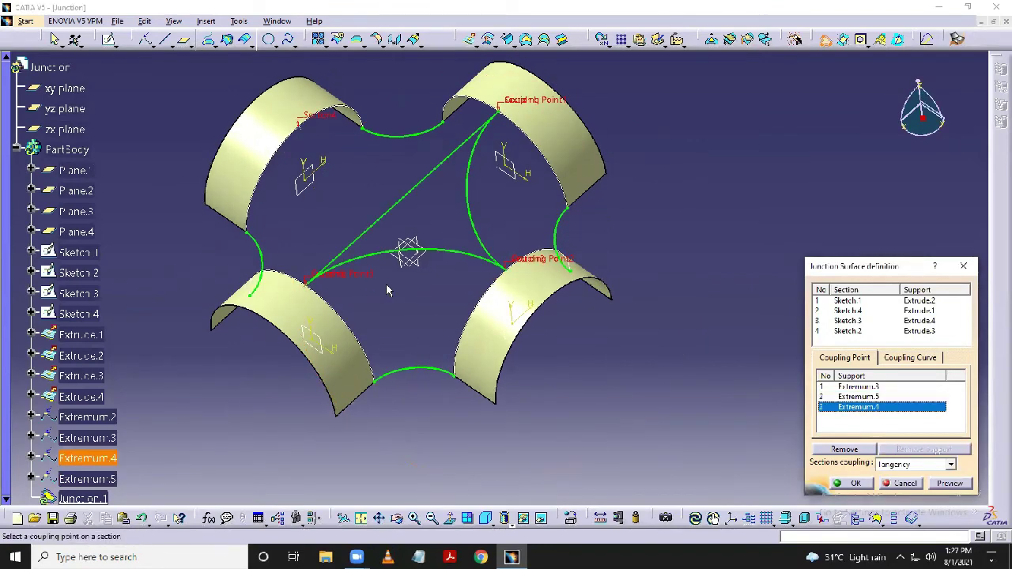
left_click(297, 130)
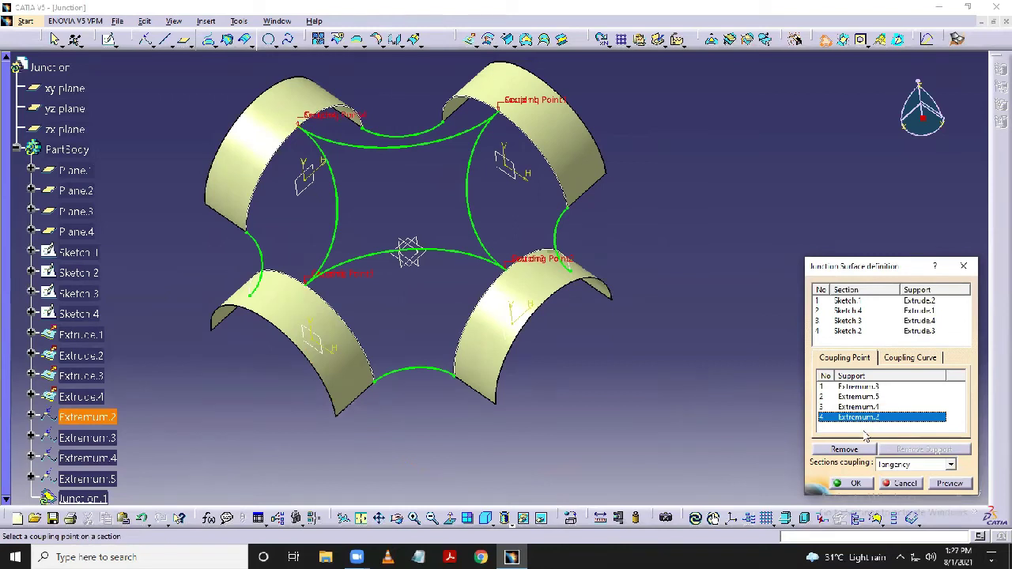
left_click(948, 486)
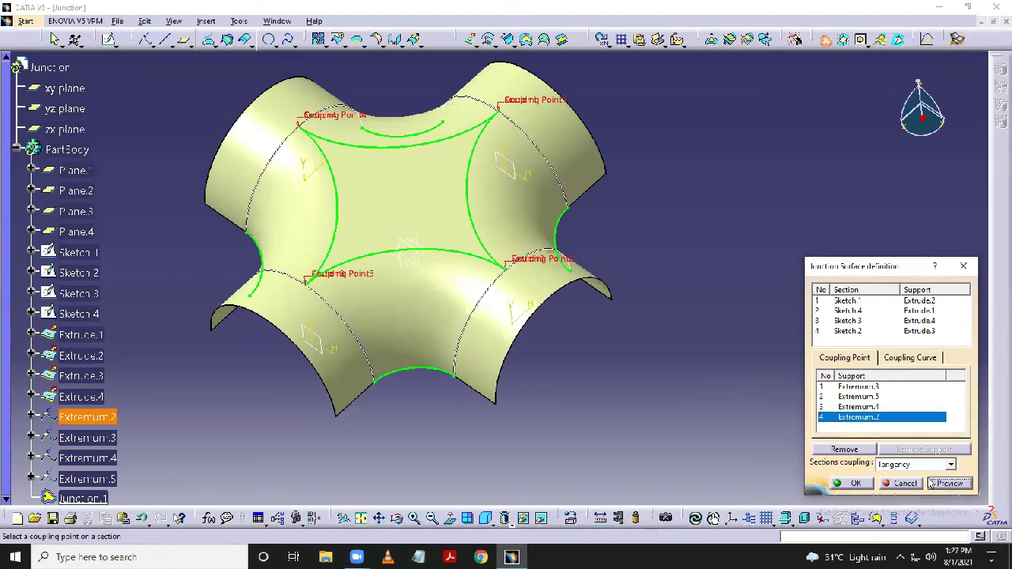
left_click(857, 484)
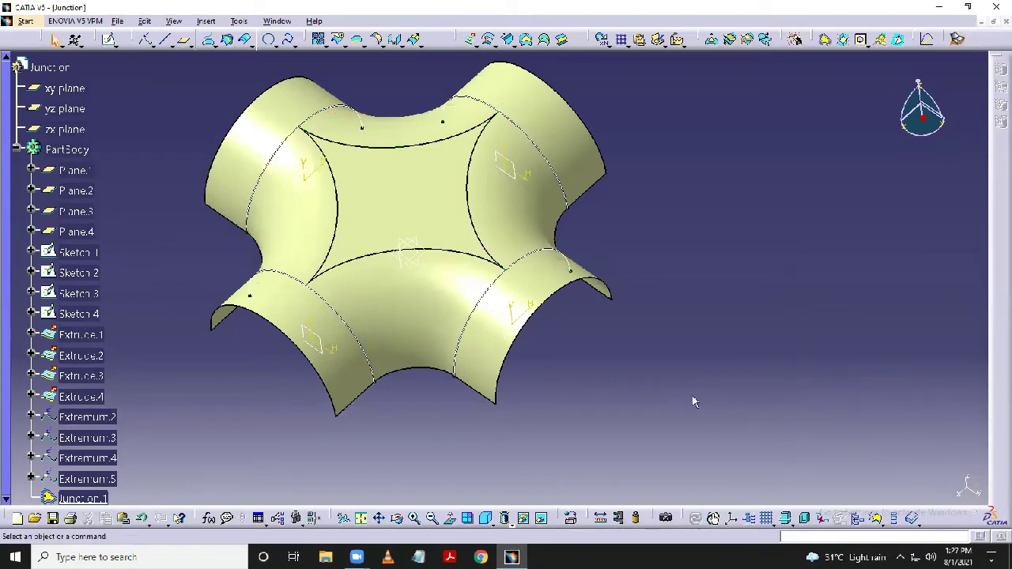
Join Extrude.2, Extrude.1, Extrude.4, Extrude.3 and the junction surface into a single surface
middle_click_drag(602, 389, 486, 344)
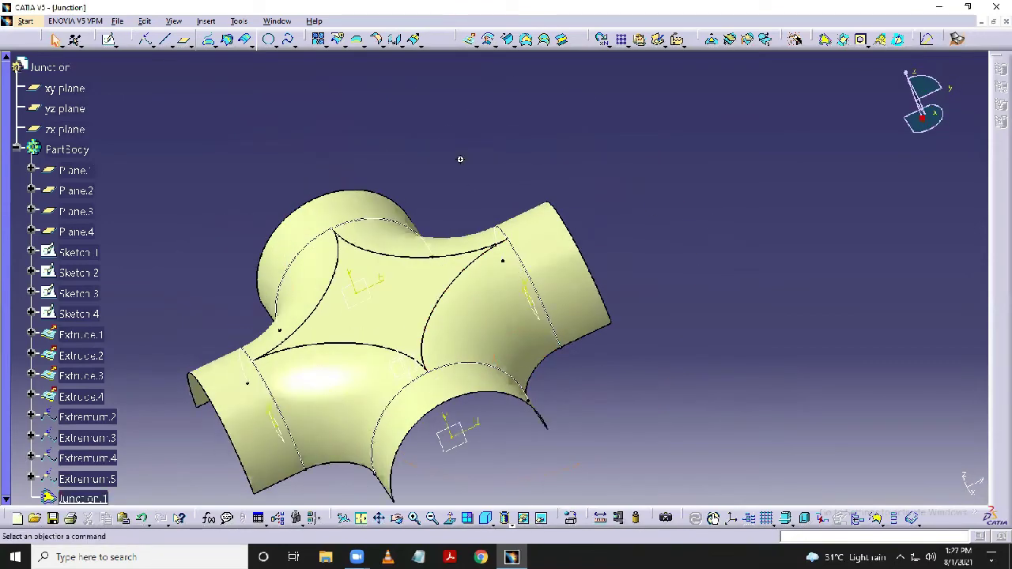
middle_click_drag(461, 158, 536, 106)
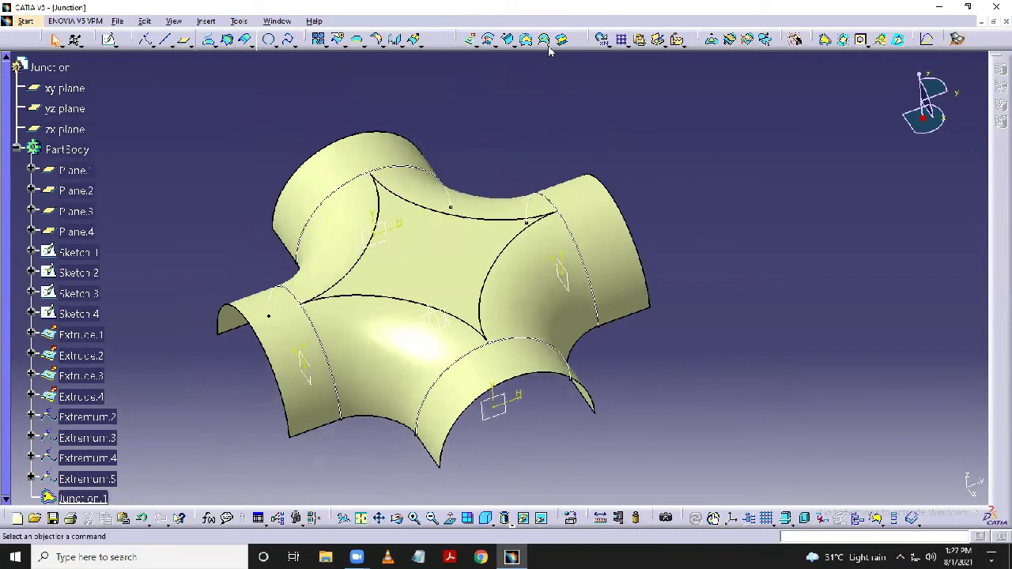
left_click(320, 40)
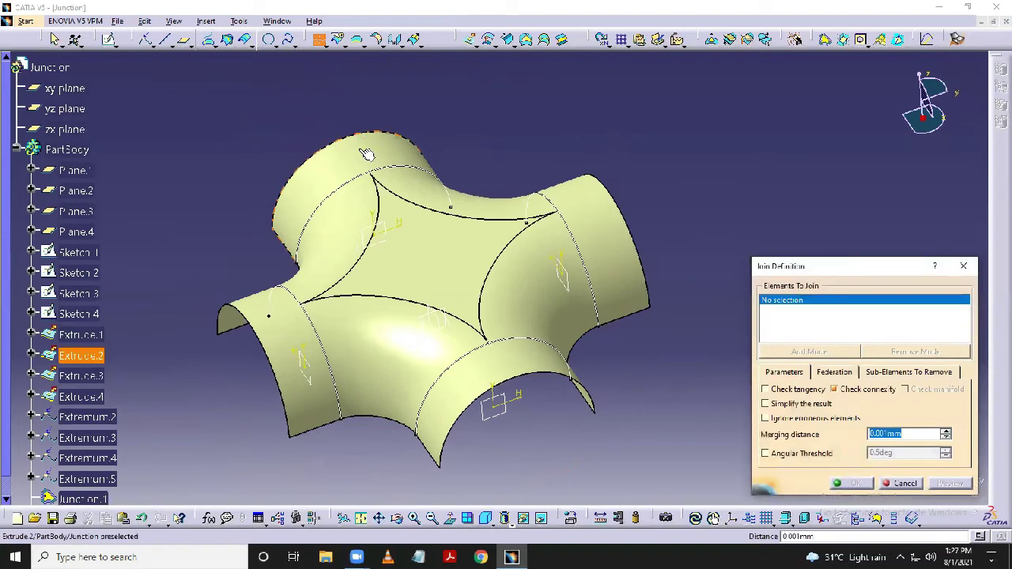
left_click(366, 154)
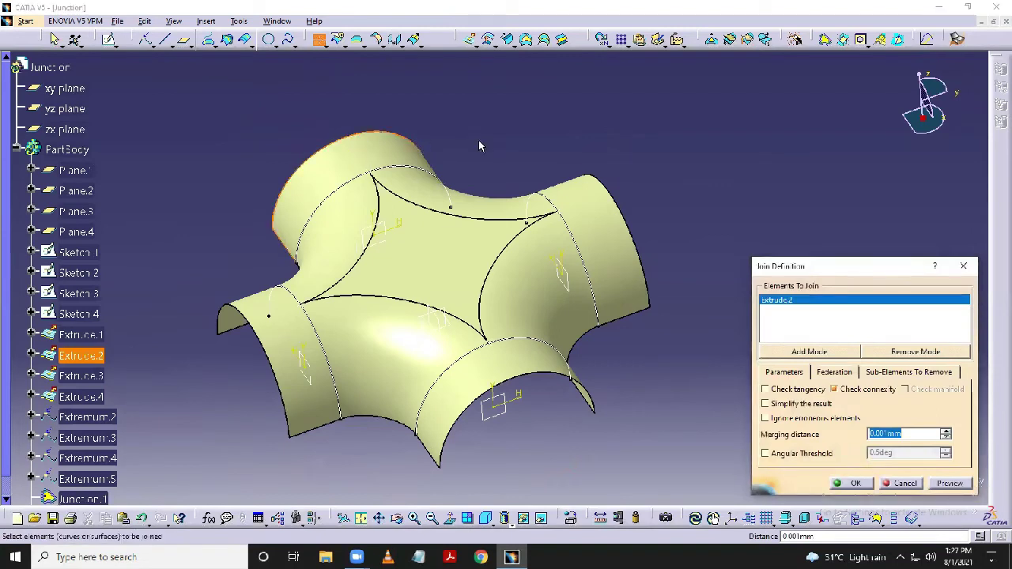
left_click(572, 204)
left_click(492, 374)
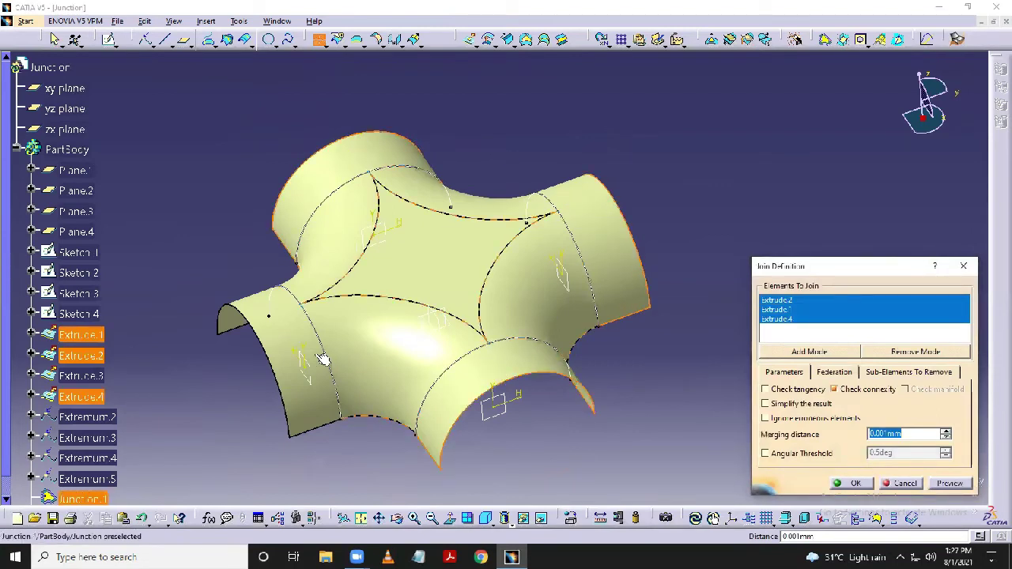
left_click(390, 330)
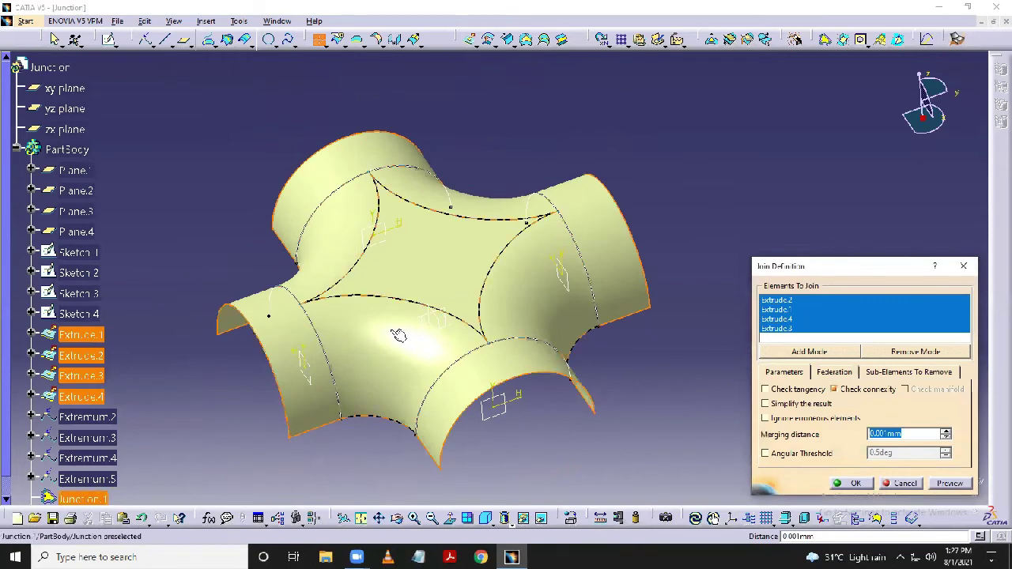
left_click(398, 329)
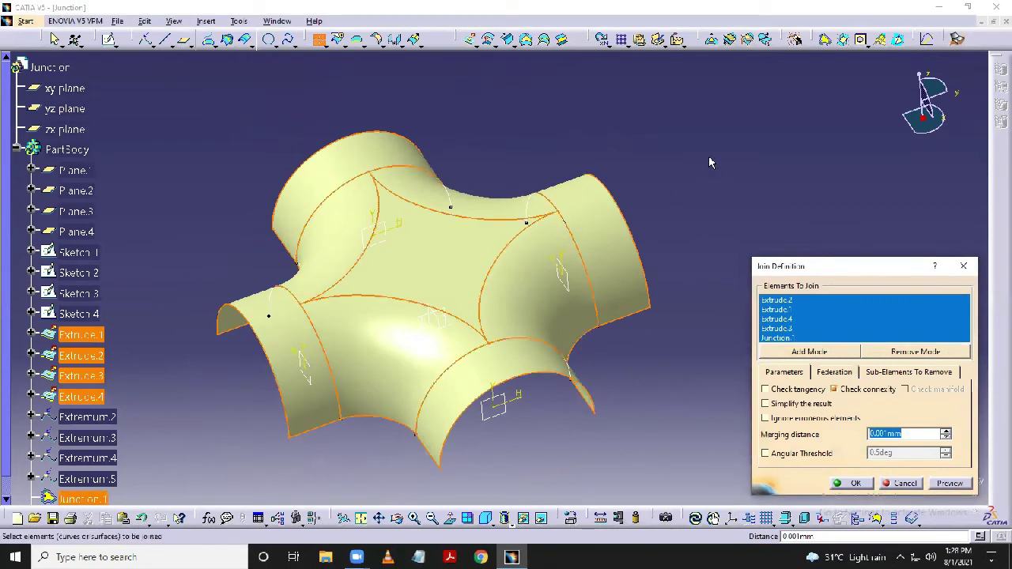
left_click(856, 485)
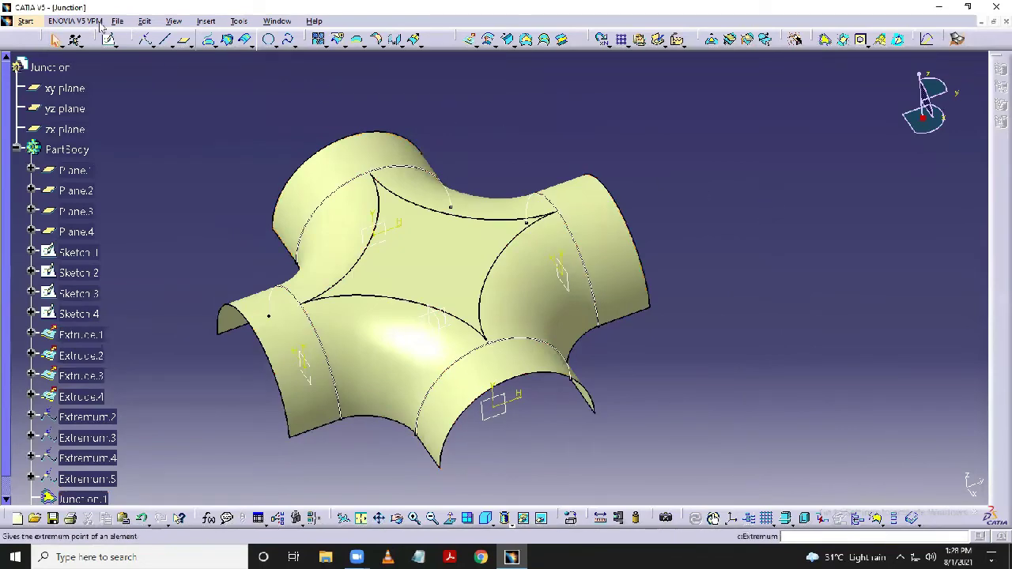
Mirror the joined surface about the xy plane with the Symmetry command to form the lower half of the pipe junction
middle_click_drag(727, 320, 390, 160)
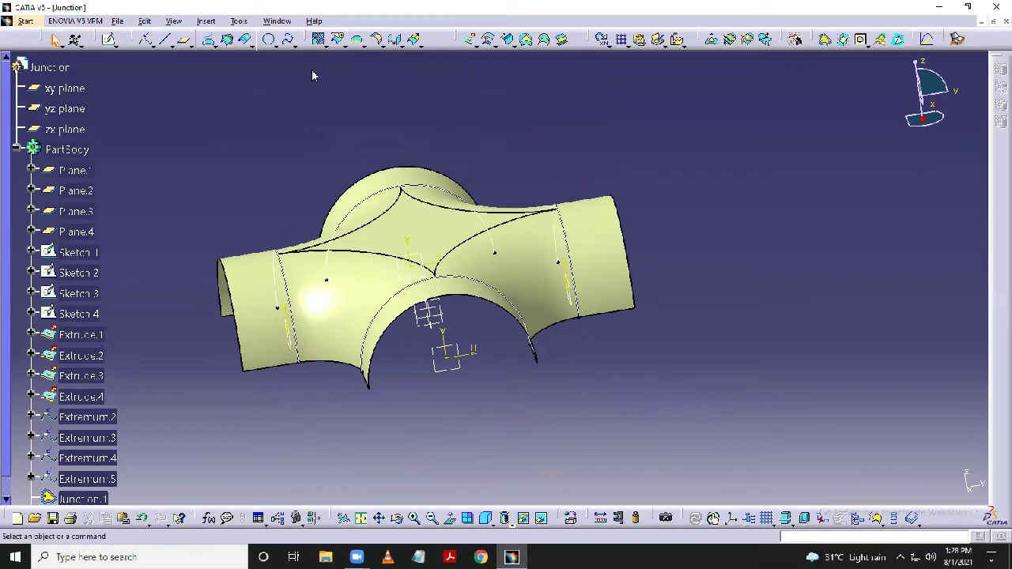
left_click_drag(312, 39, 351, 39)
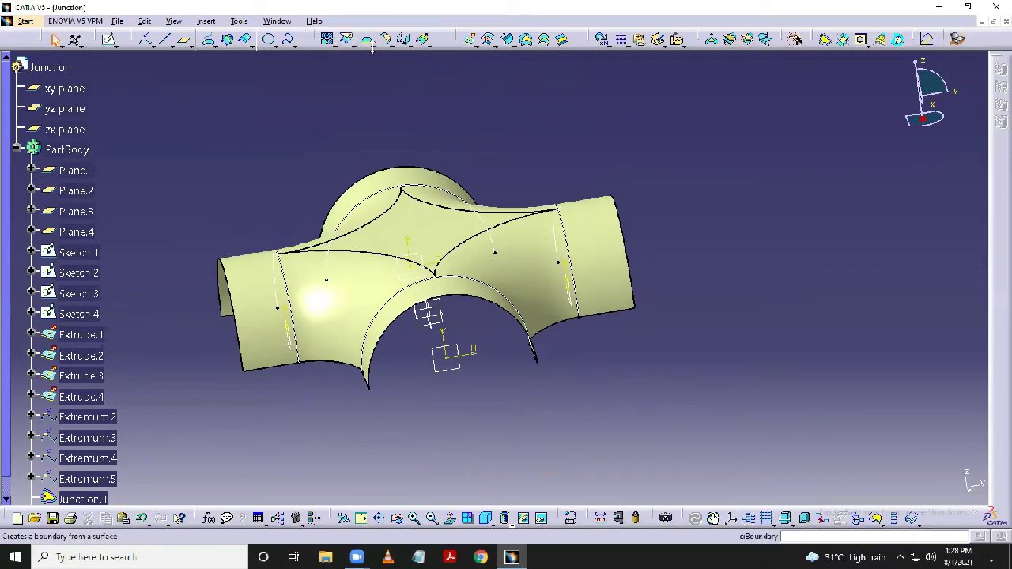
left_click(424, 41)
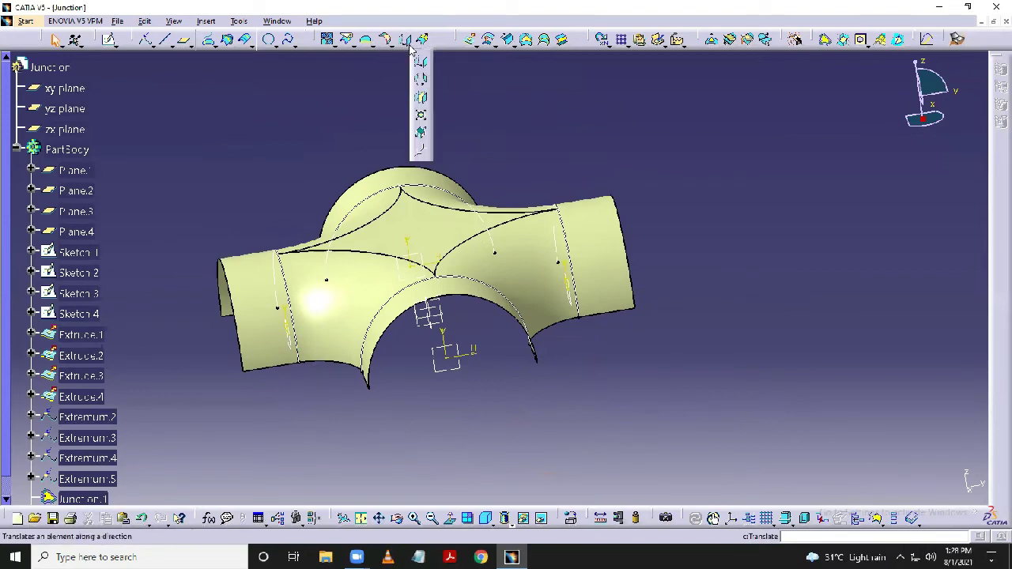
left_click(423, 98)
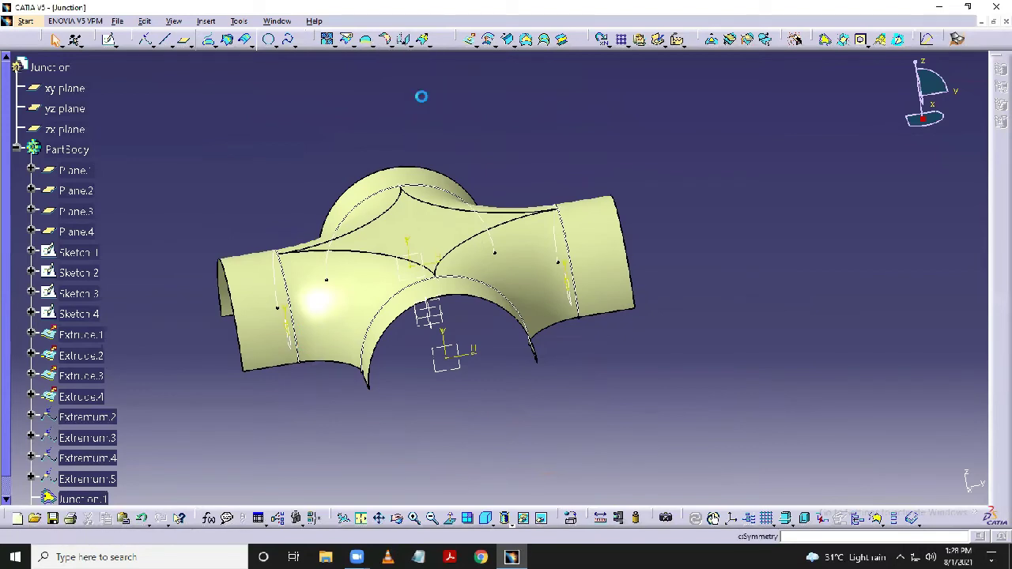
left_click(518, 236)
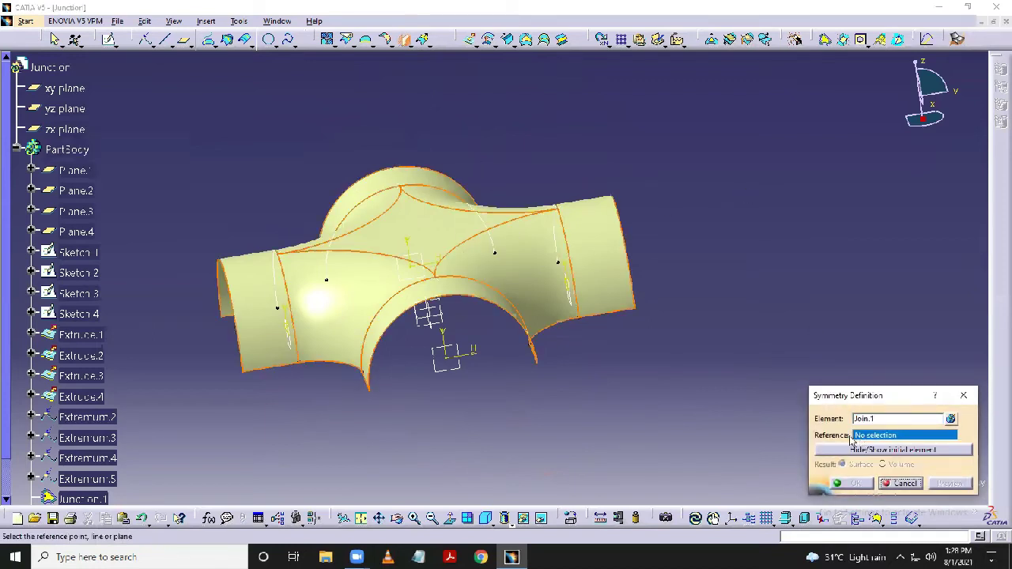
middle_click_drag(518, 405, 499, 346)
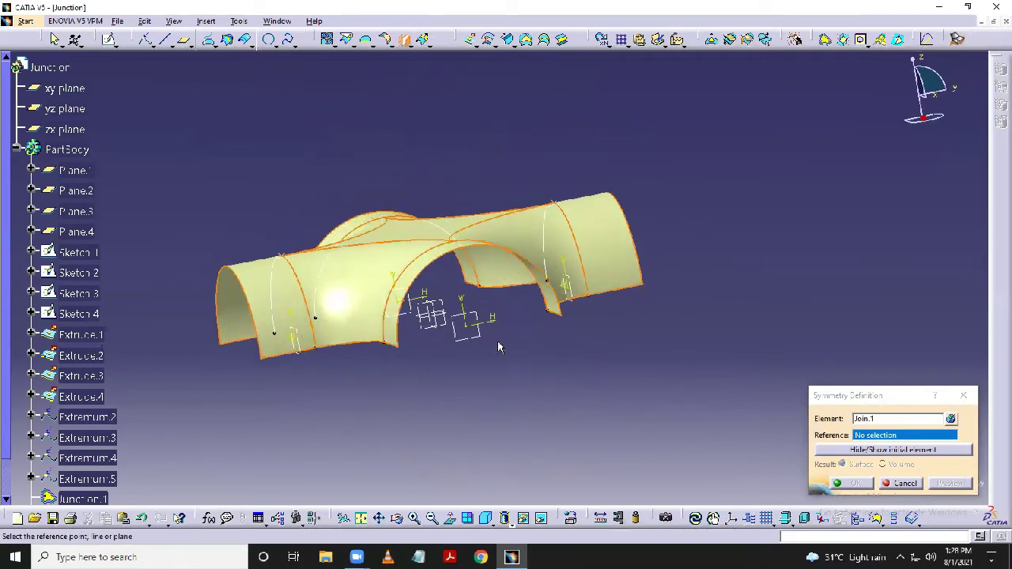
left_click(447, 316)
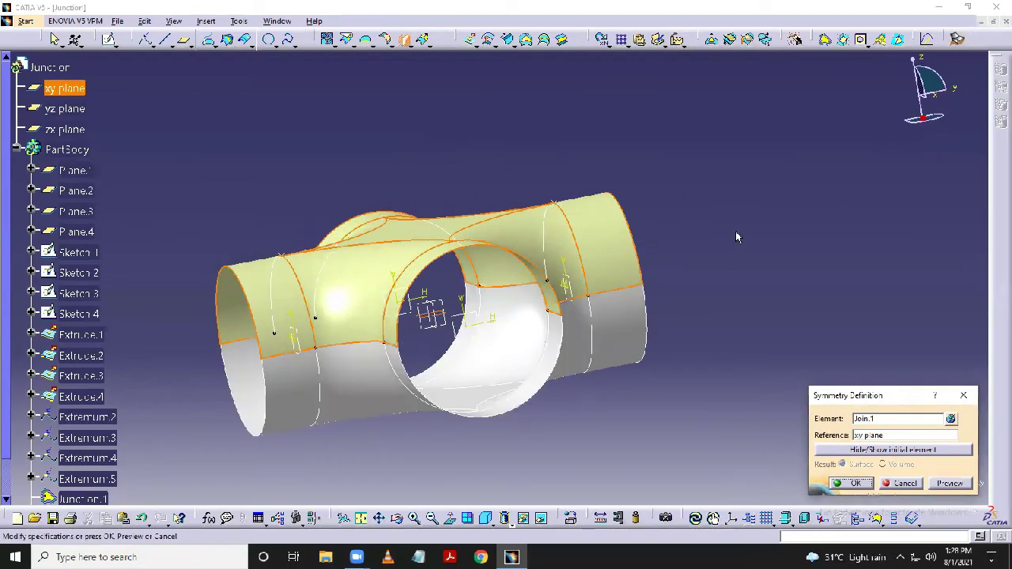
middle_click_drag(607, 200, 607, 223)
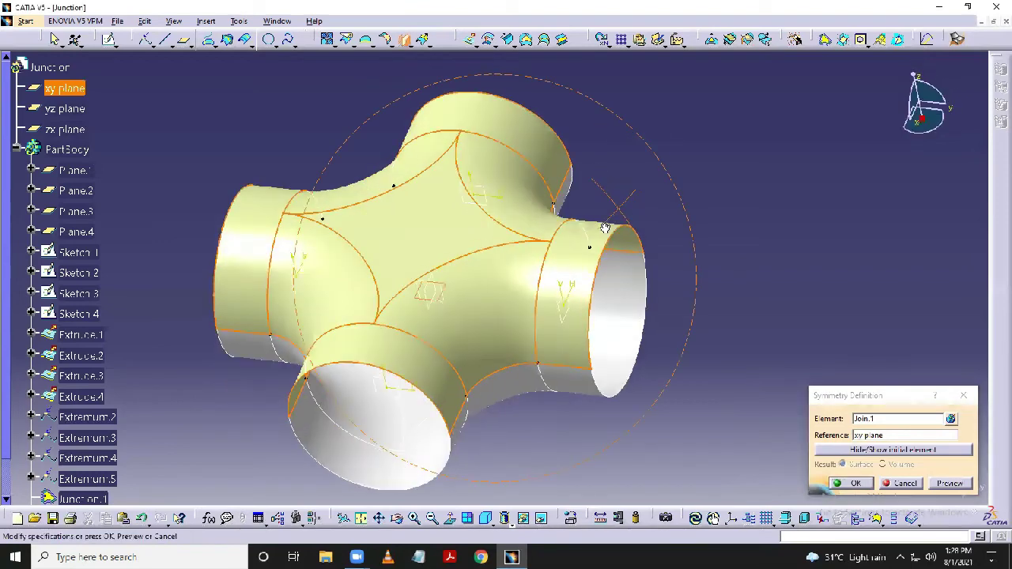
left_click(850, 482)
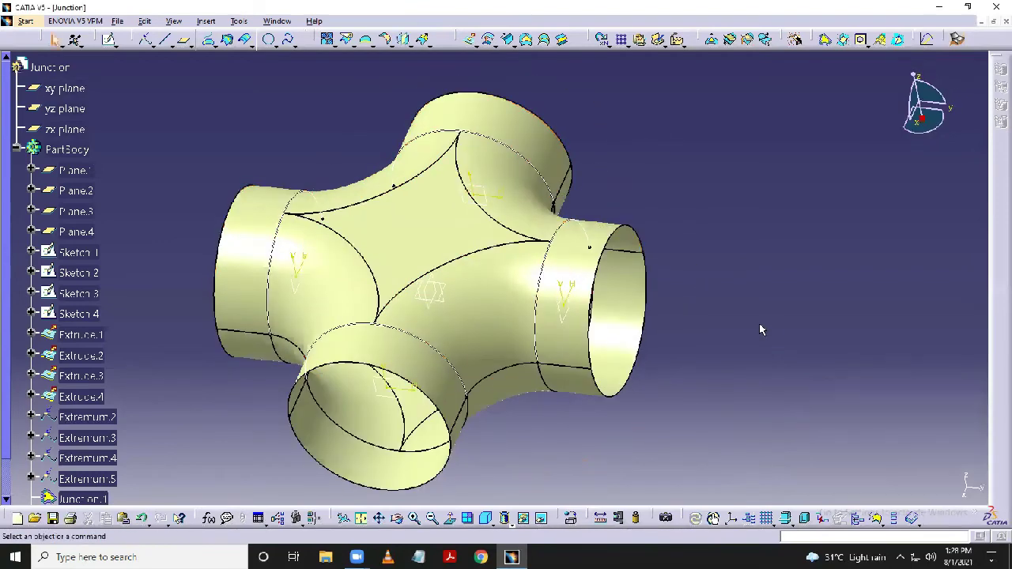
middle_click_drag(760, 330, 672, 332)
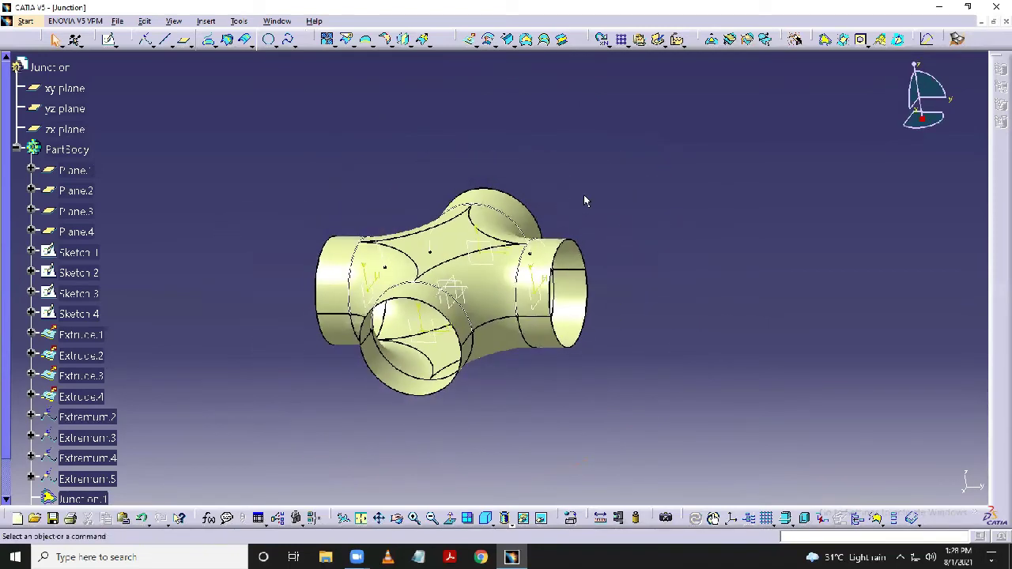
middle_click_drag(583, 200, 684, 233)
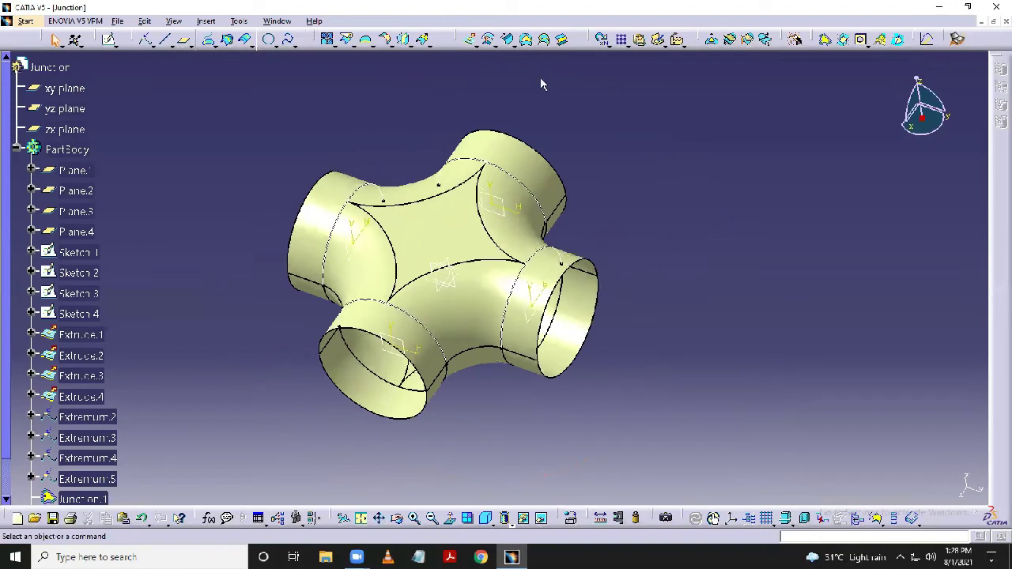
Join the upper surface Join.1 and its mirrored copy Symmetry.1 into a single surface
left_click(326, 39)
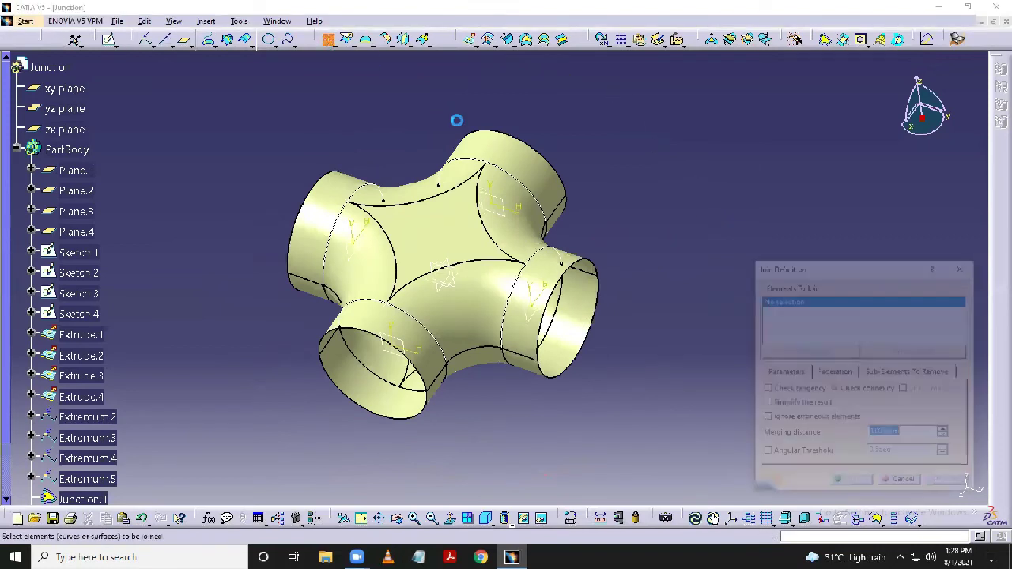
left_click(520, 163)
middle_click_drag(688, 269, 564, 334)
left_click(511, 357)
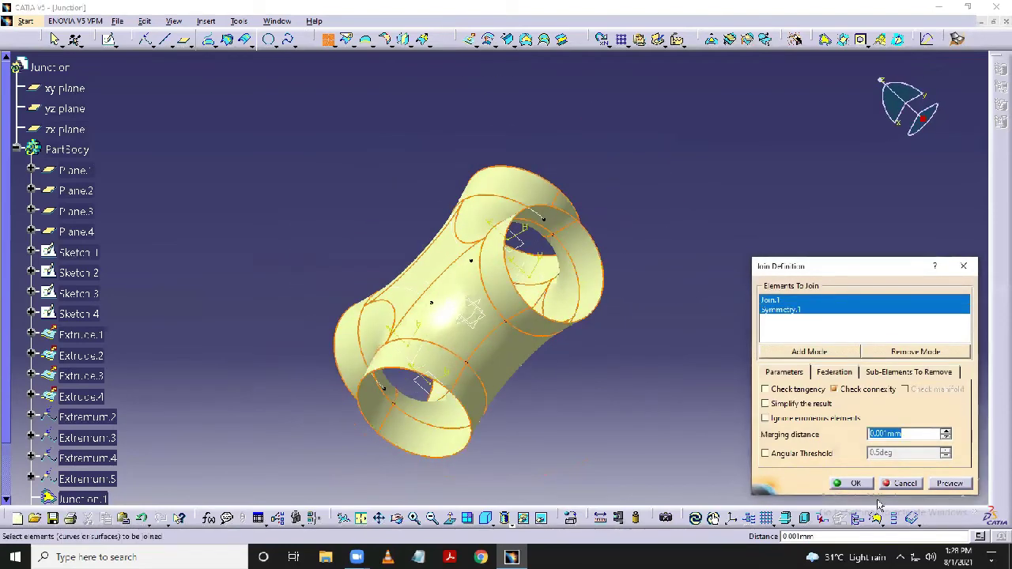
left_click(859, 484)
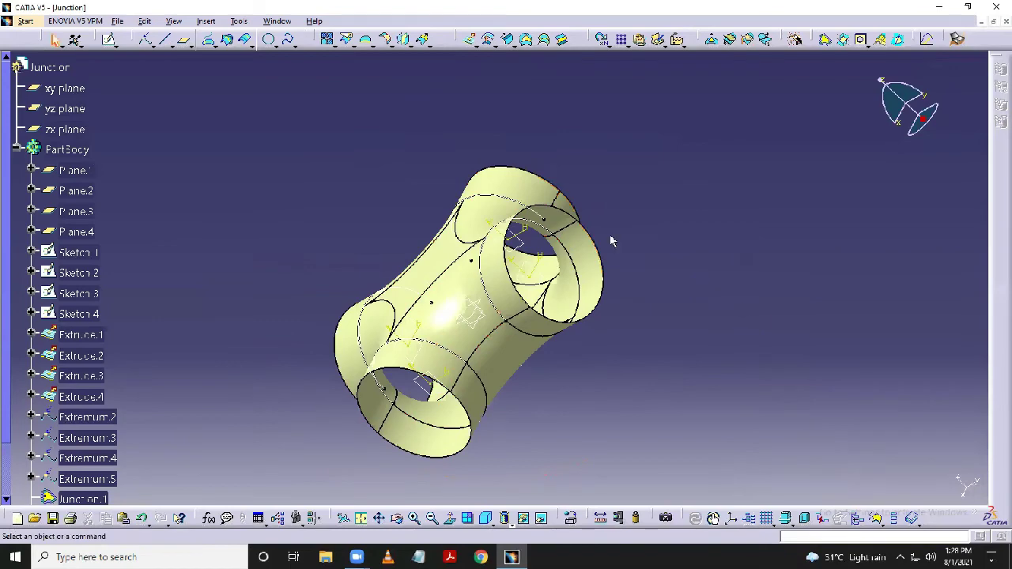
Switch to the Part Design workbench for solid modelling of the pipe junction
middle_click_drag(450, 150, 605, 186)
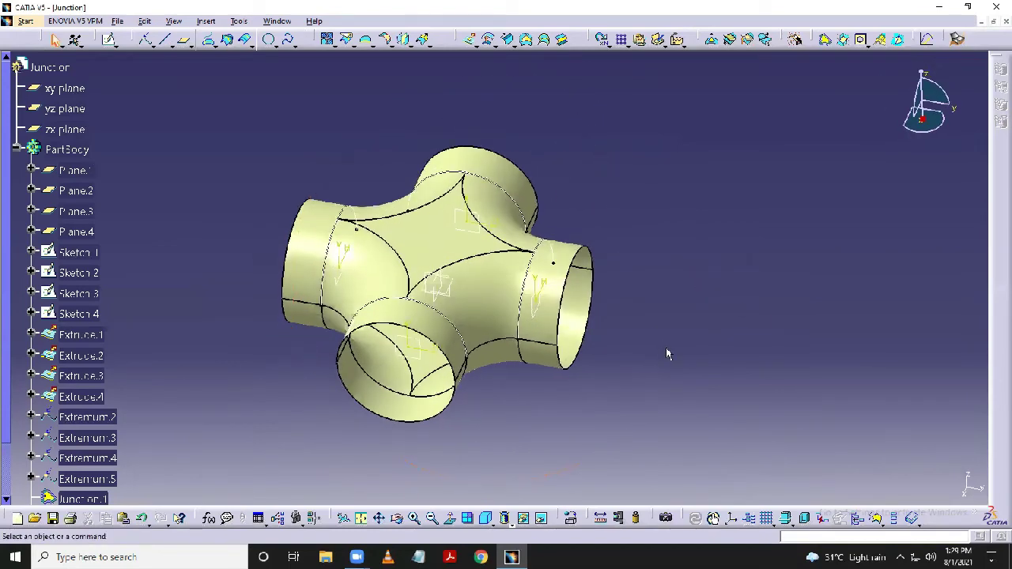
middle_click_drag(641, 371, 611, 361)
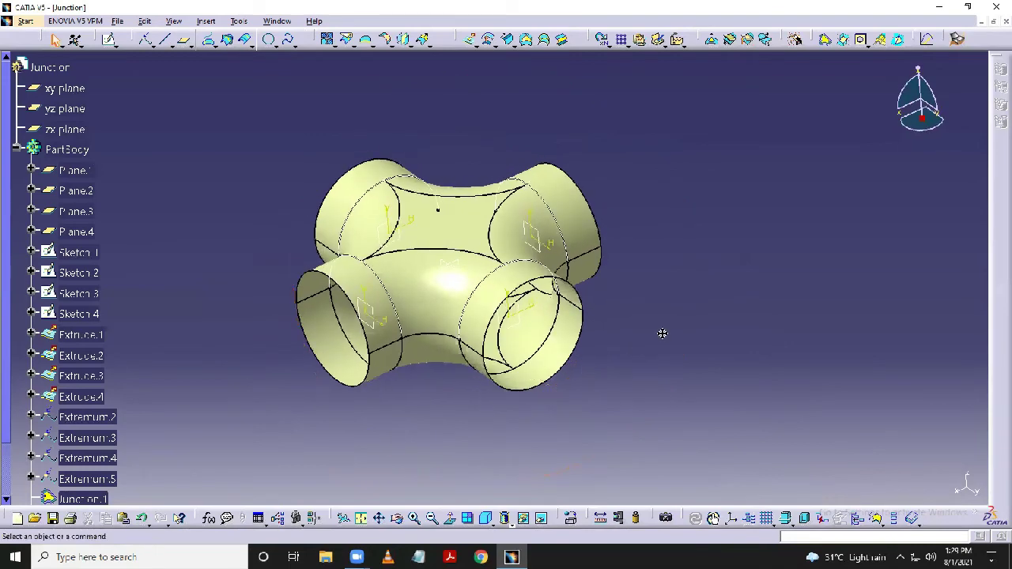
middle_click_drag(663, 334, 694, 384)
middle_click_drag(639, 271, 659, 242)
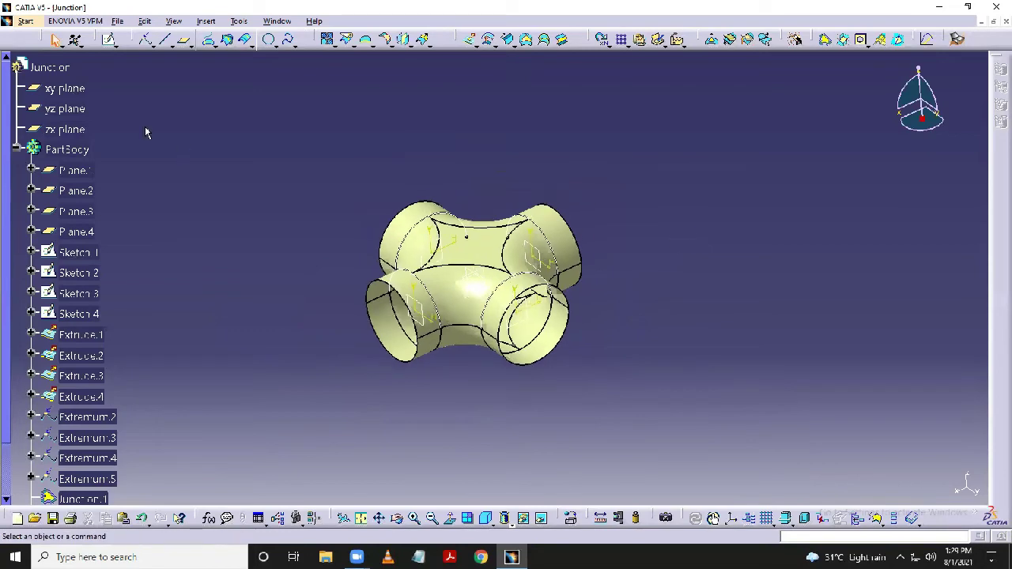
left_click(27, 22)
mouse_move(138, 52)
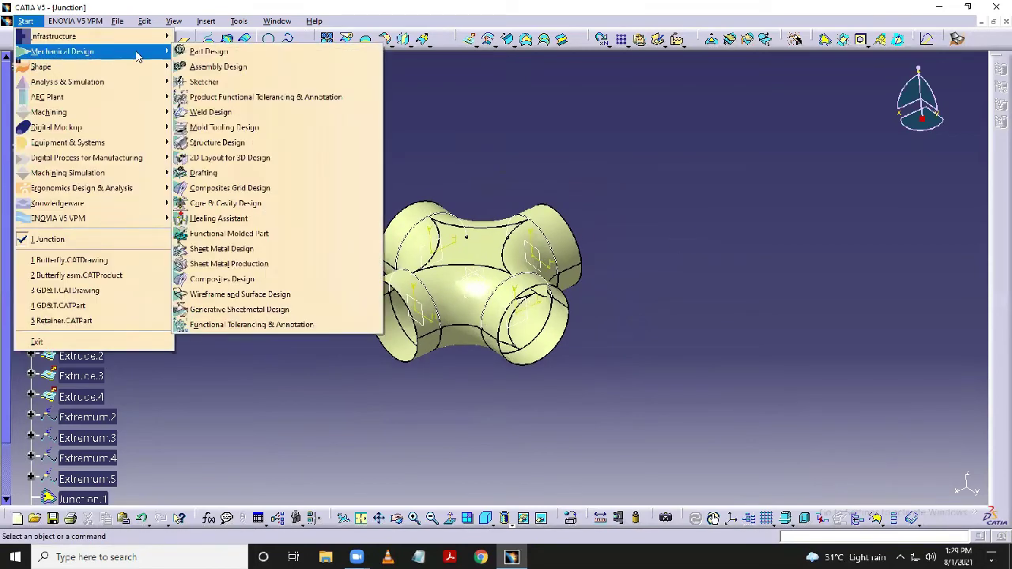
left_click(199, 53)
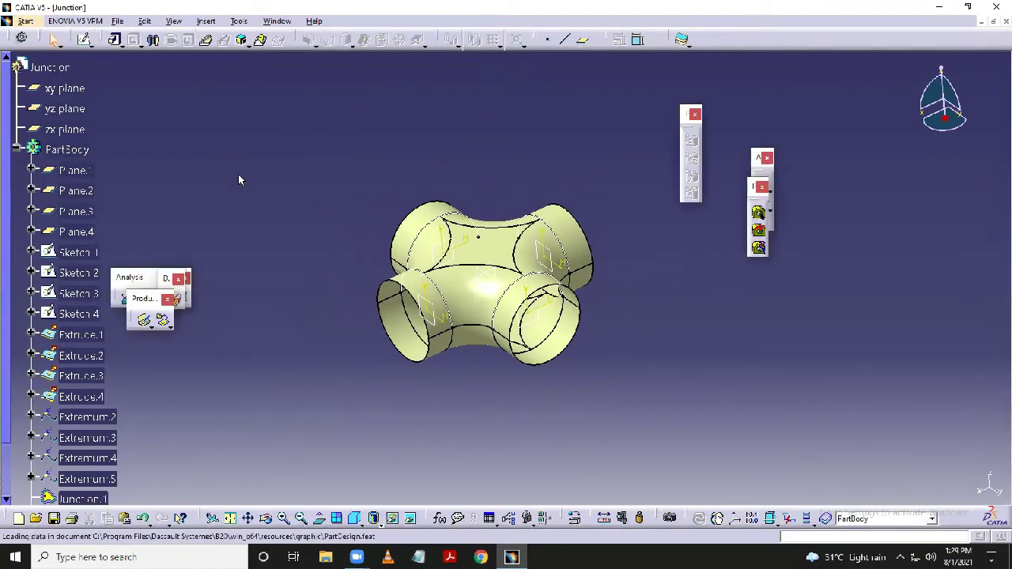
Thicken the complete joined surface Join.2 into a solid with Thick Surface, using 2 mm for both the first and second offsets
left_click(206, 23)
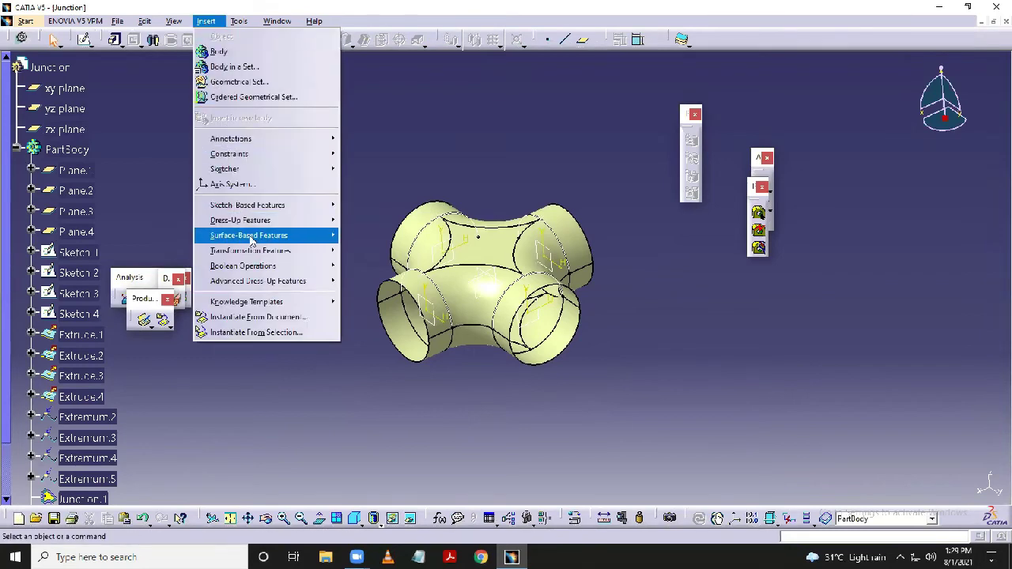
mouse_move(266, 241)
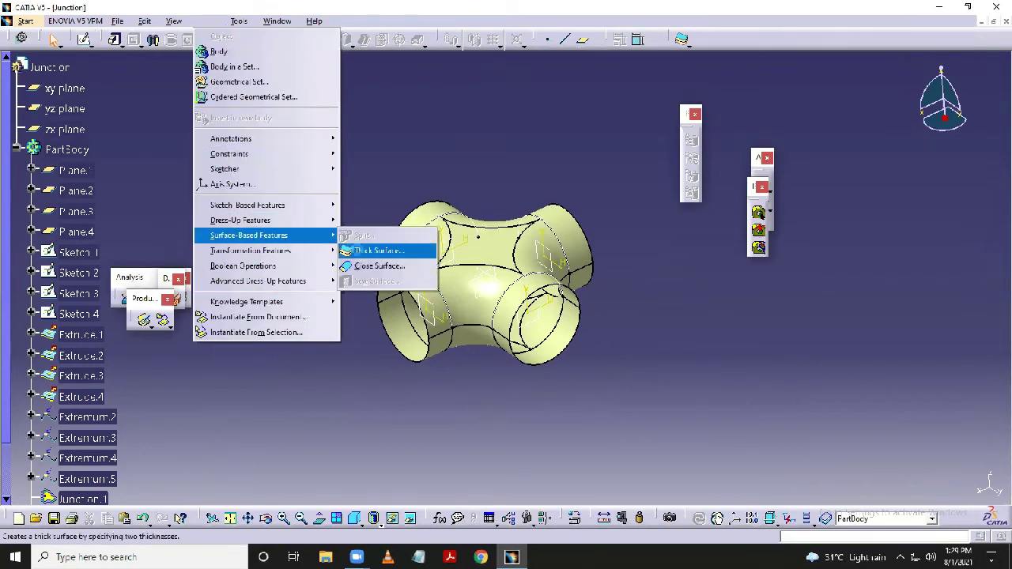
left_click(360, 251)
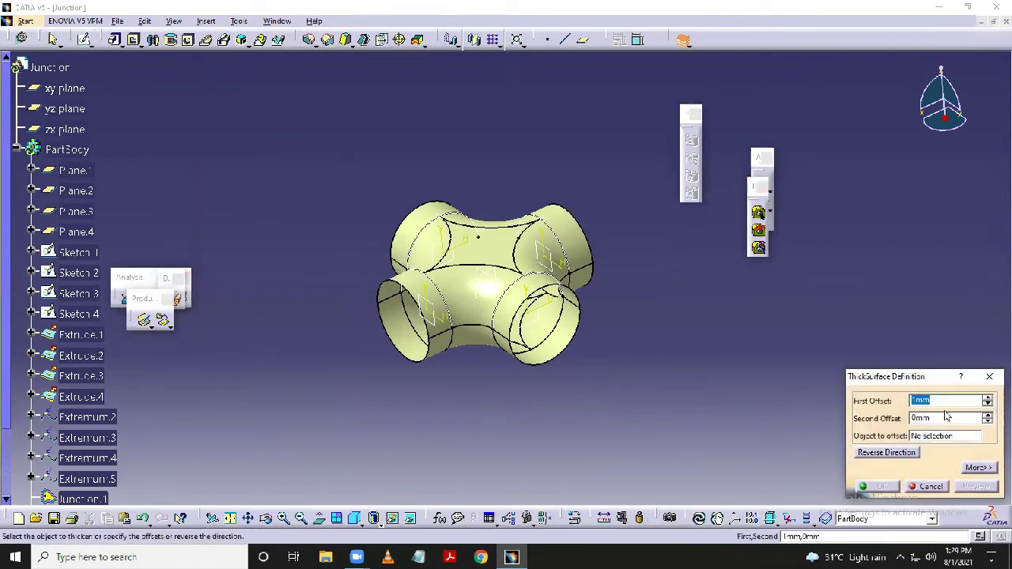
type("2")
key("Tab")
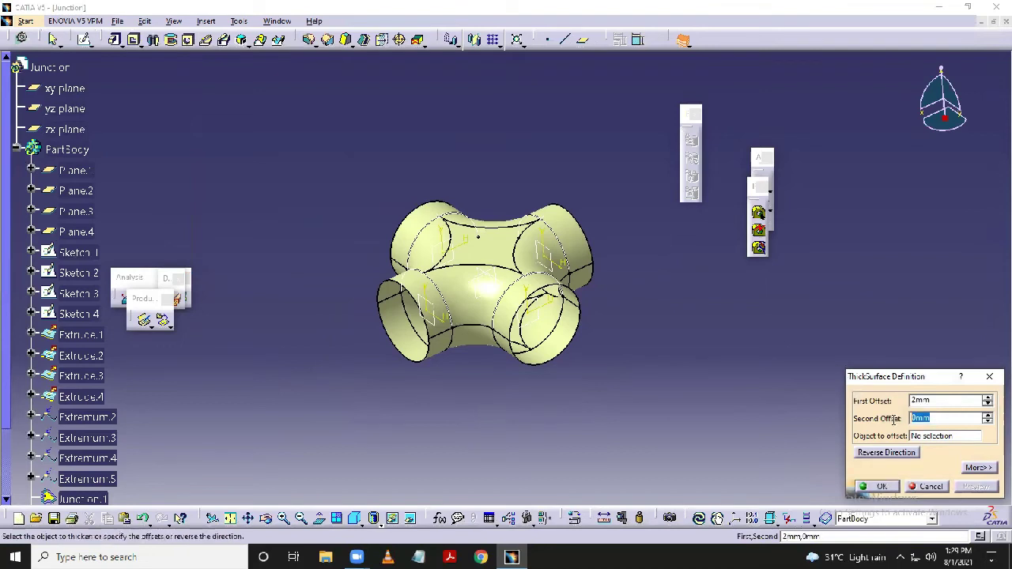
type("2")
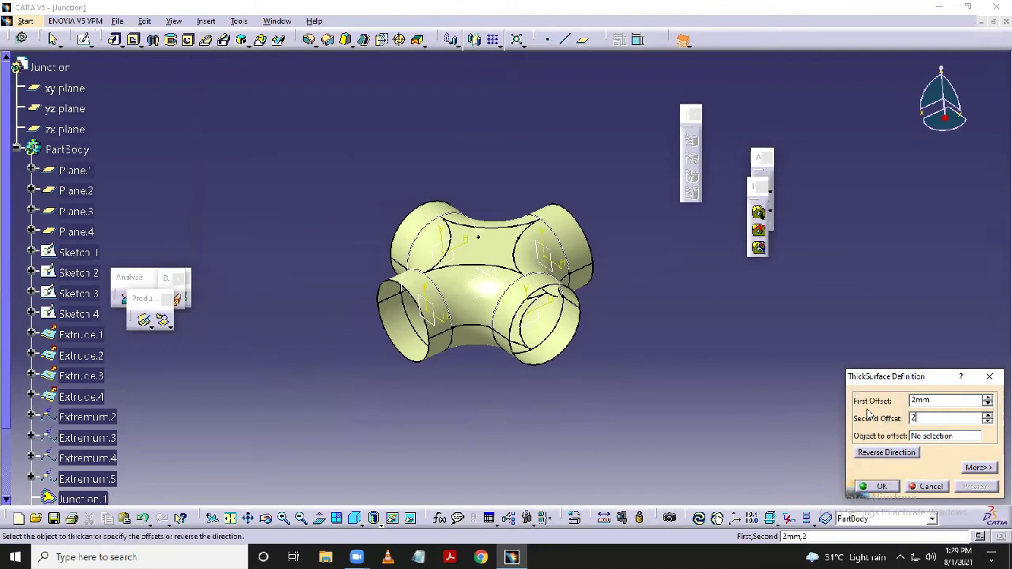
left_click(573, 251)
left_click(883, 486)
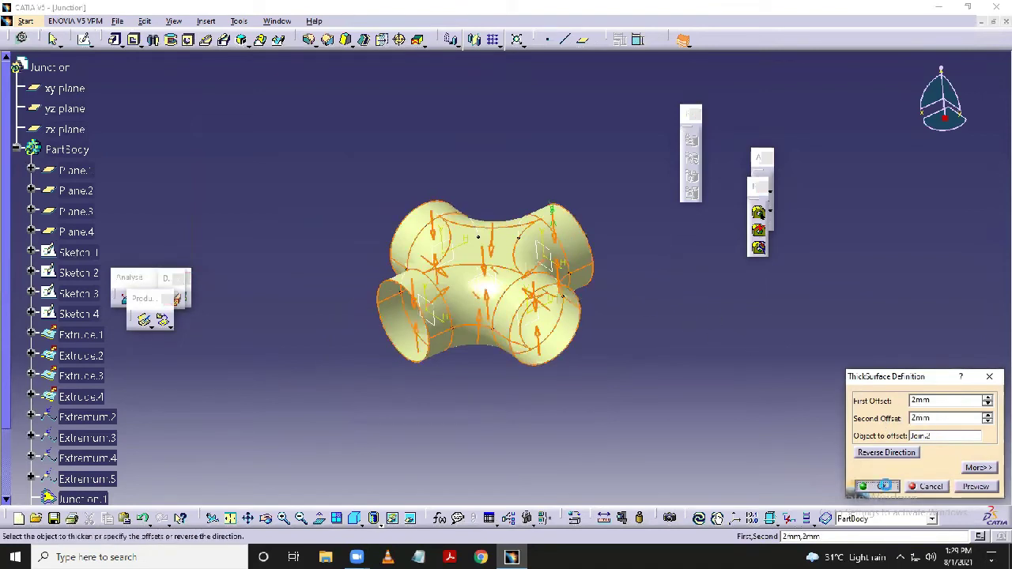
left_click(685, 343)
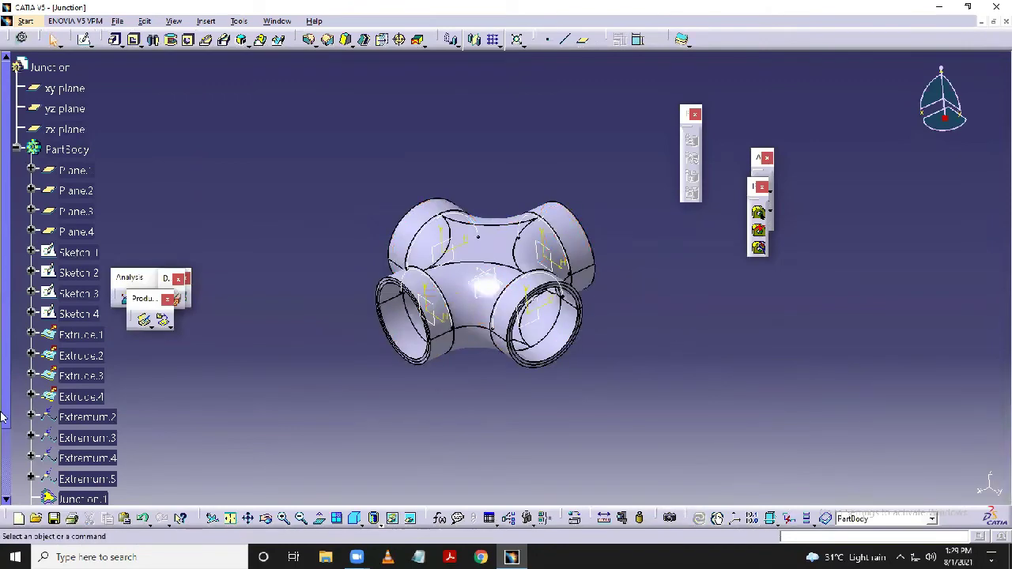
Hide the joined surface Join.2 so that only the thickened body represents the pipe
scroll(6, 415, "down", 3)
left_click(75, 478)
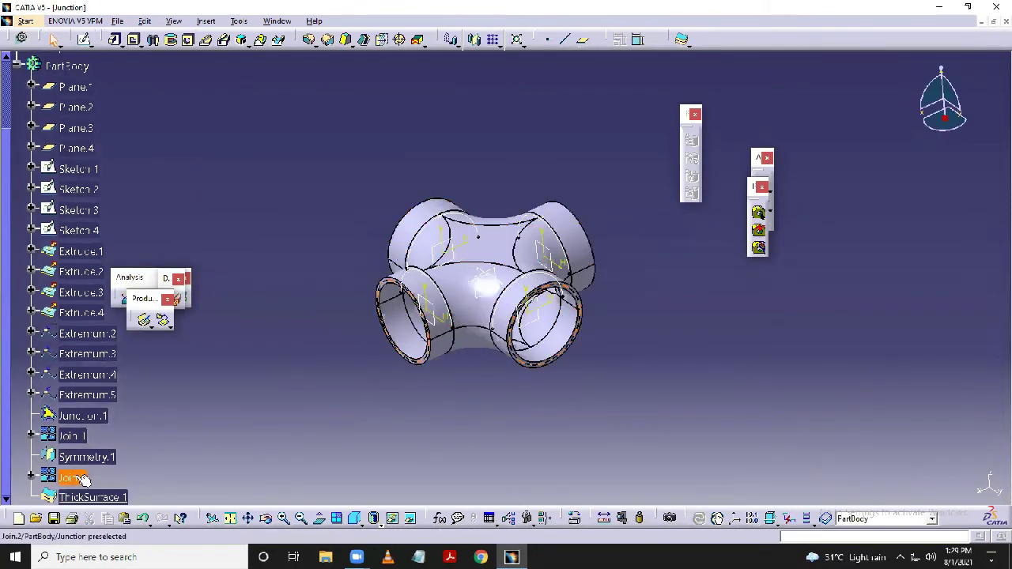
right_click(74, 478)
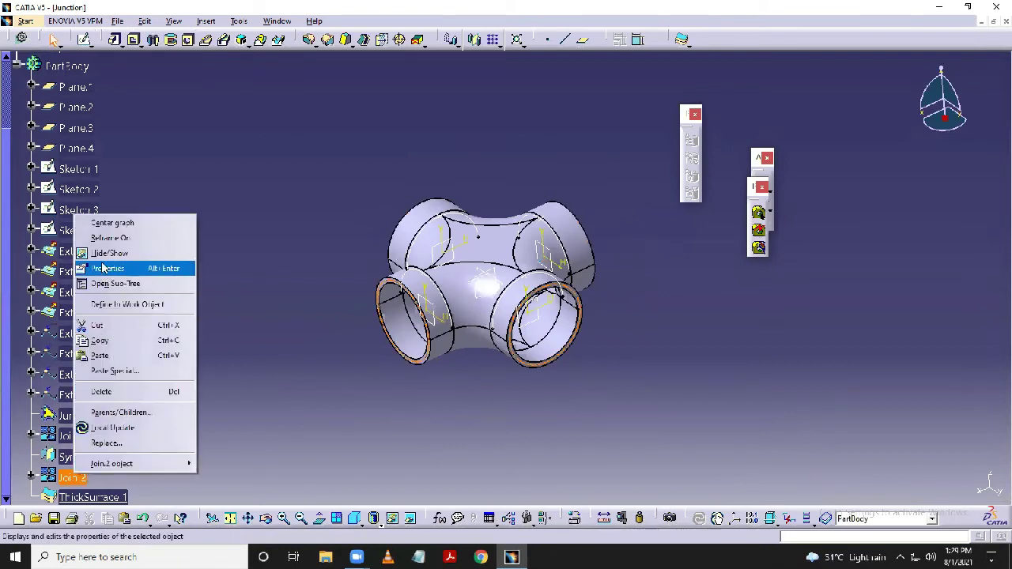
left_click(109, 254)
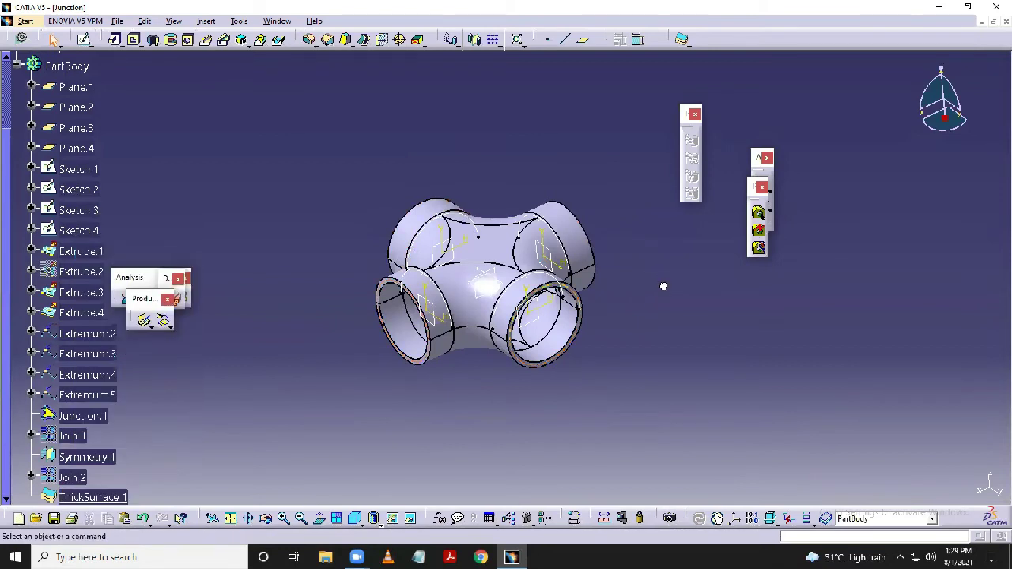
Set the model's render style to plain shading without edges
middle_click_drag(664, 289, 669, 243, "ctrl")
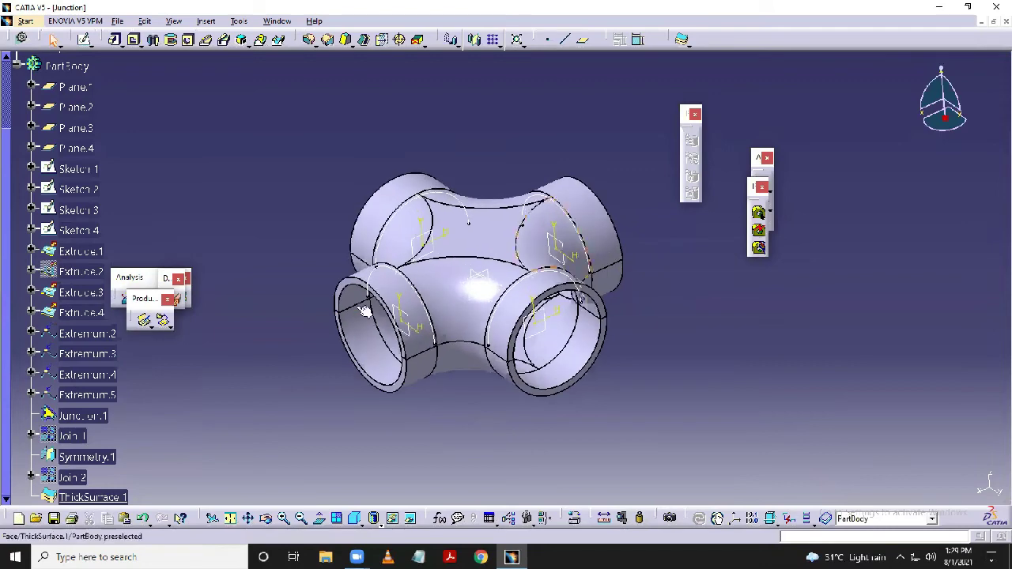
middle_click_drag(333, 305, 363, 342)
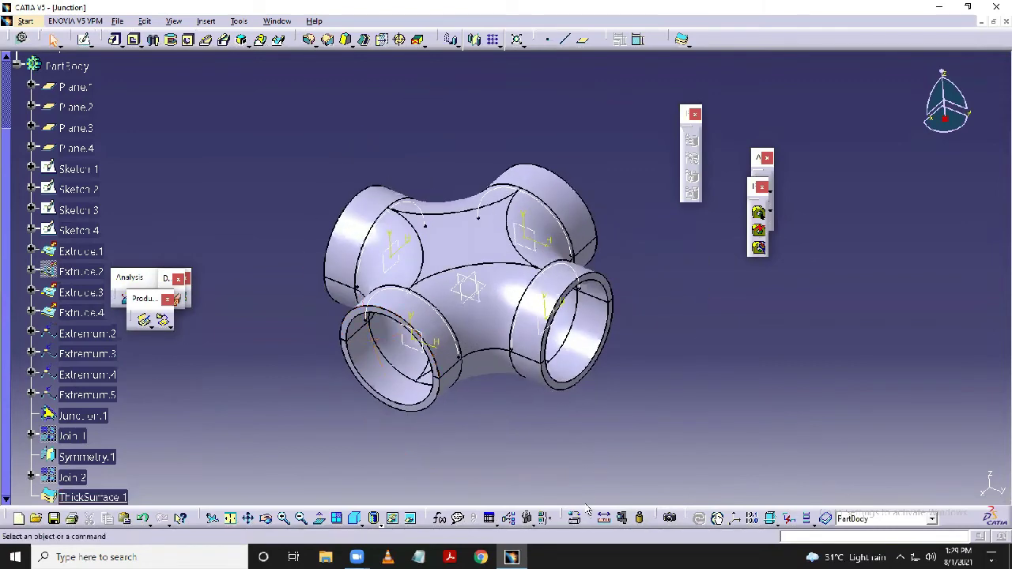
left_click(379, 522)
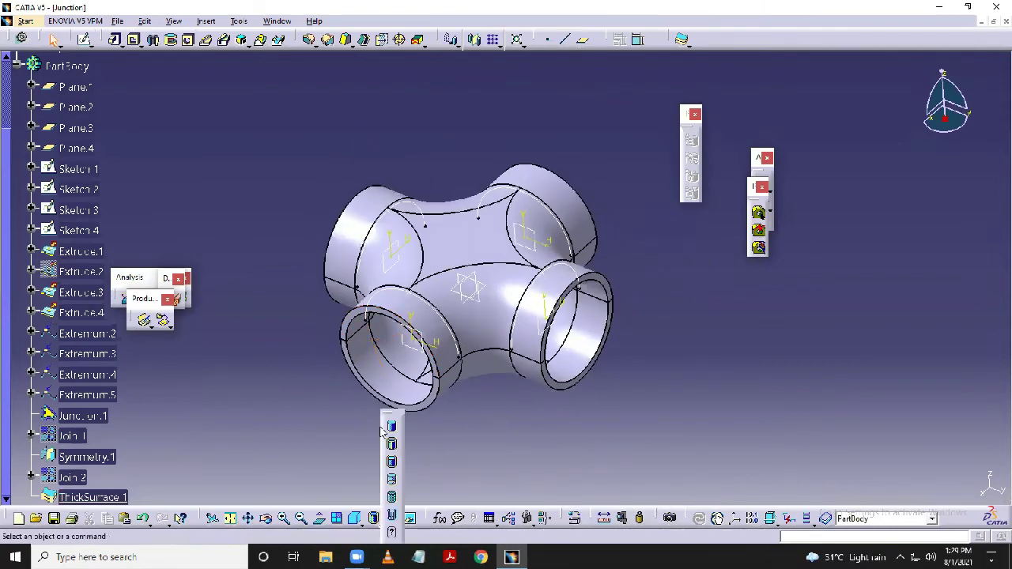
left_click(392, 428)
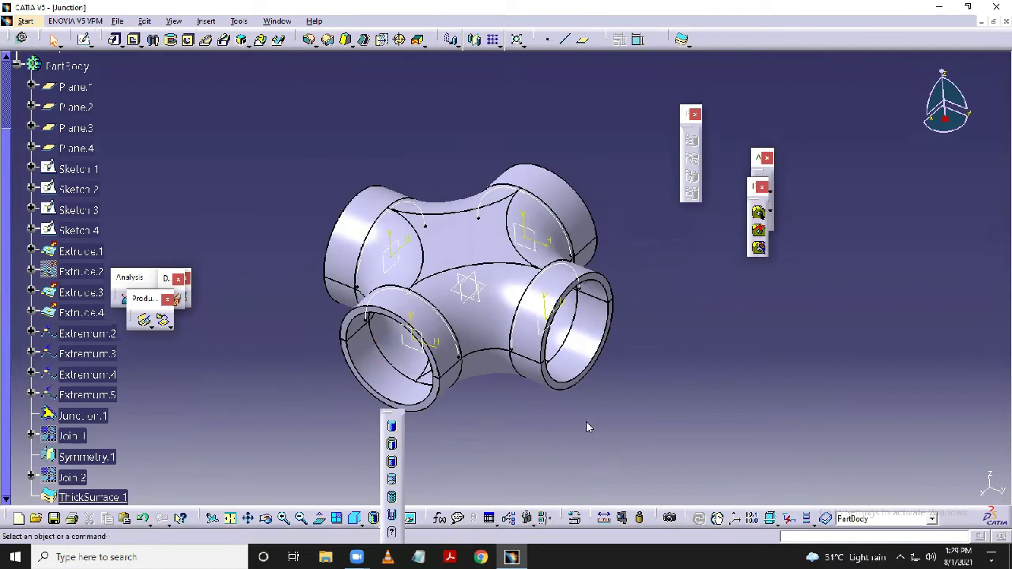
Close the Analysis toolbar and the two floating toolbars overlapping it
left_click(179, 280)
left_click(168, 300)
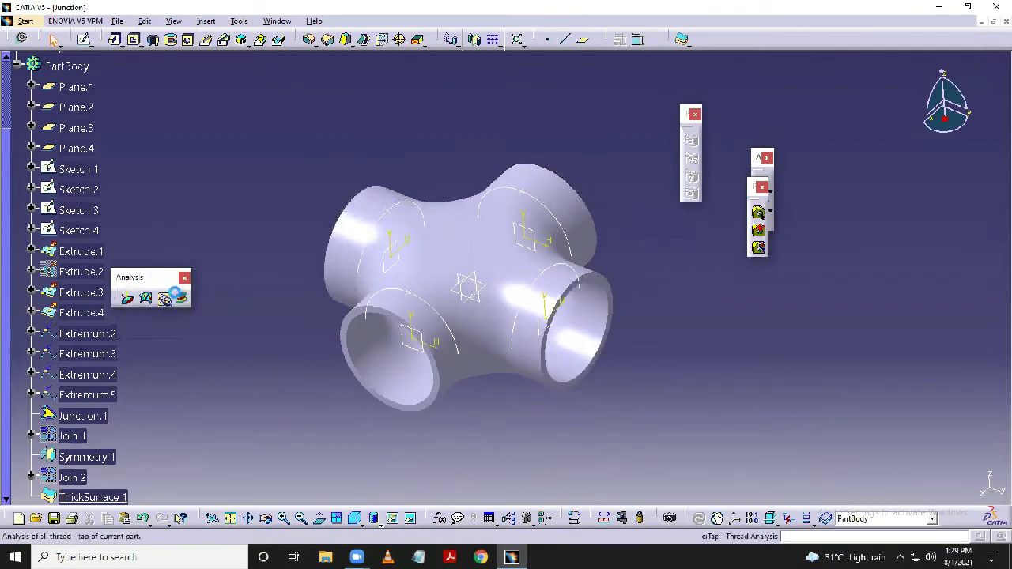
left_click(184, 277)
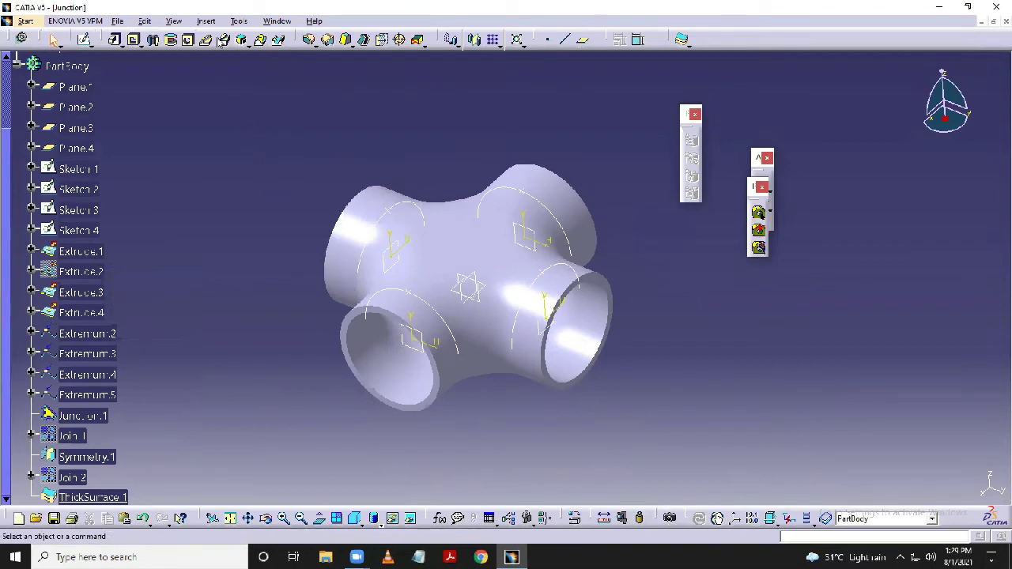
Hide all planes and all curves in the part
left_click(238, 21)
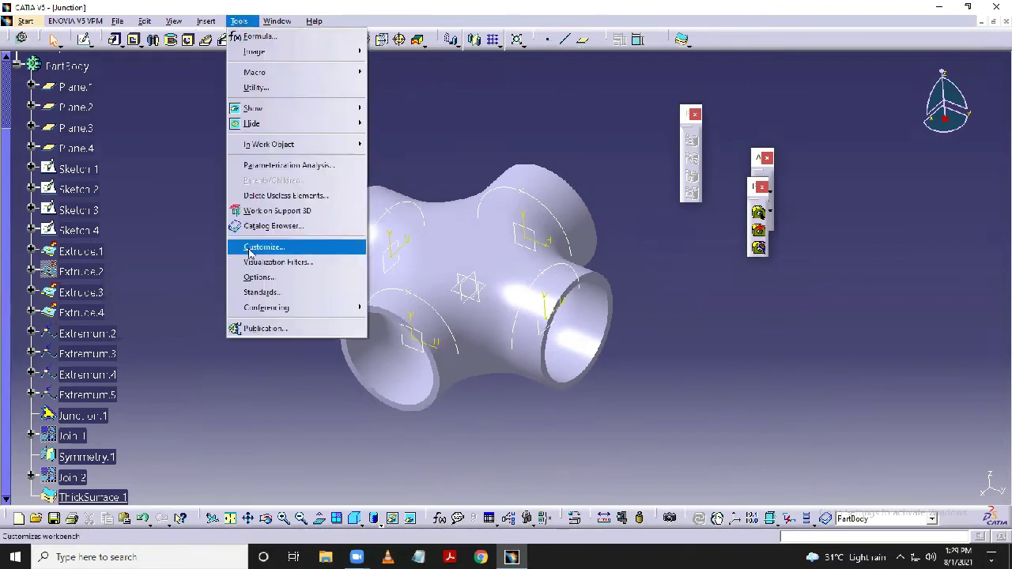
mouse_move(305, 129)
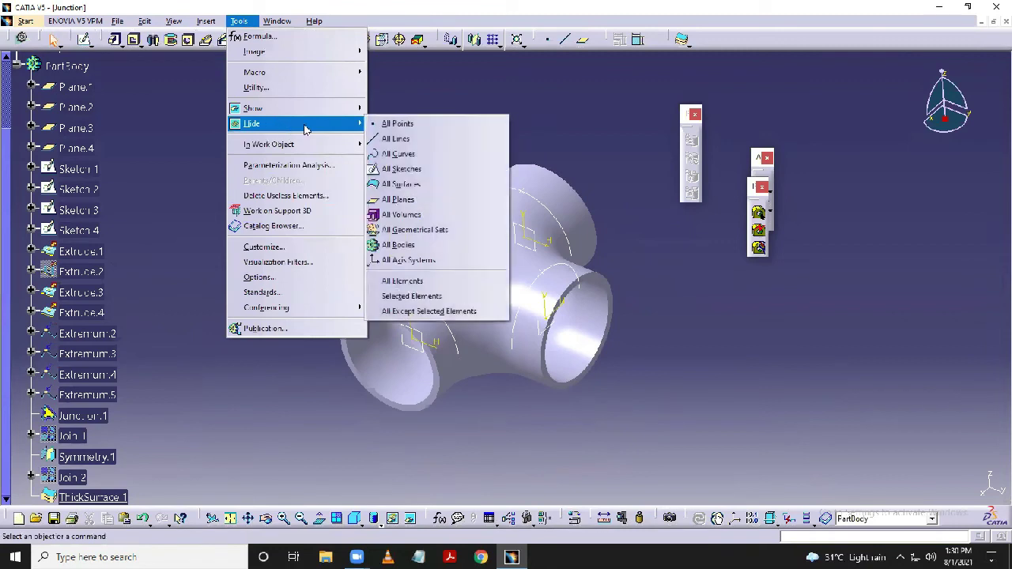
left_click(405, 200)
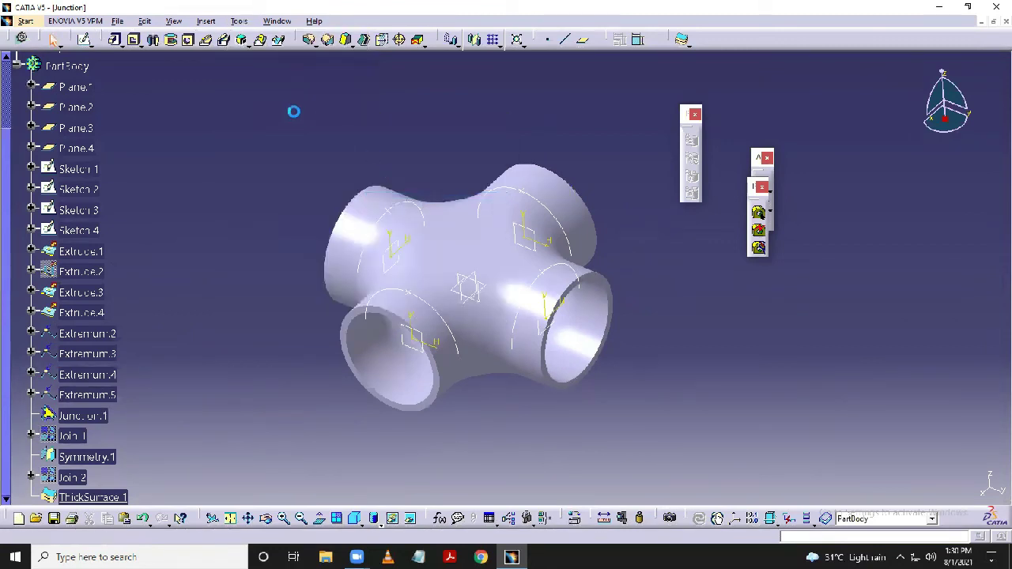
left_click(239, 21)
mouse_move(359, 129)
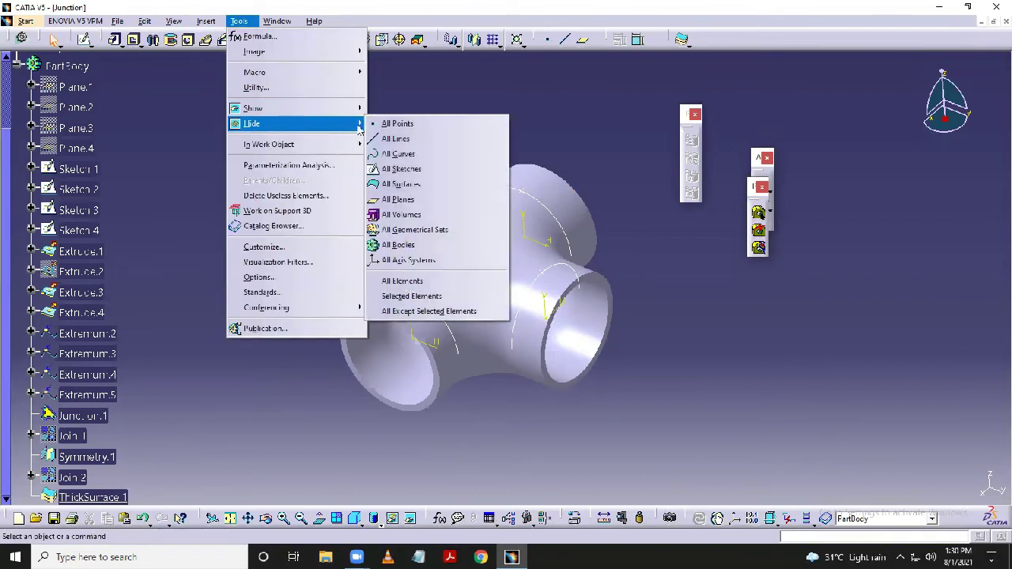
left_click(402, 154)
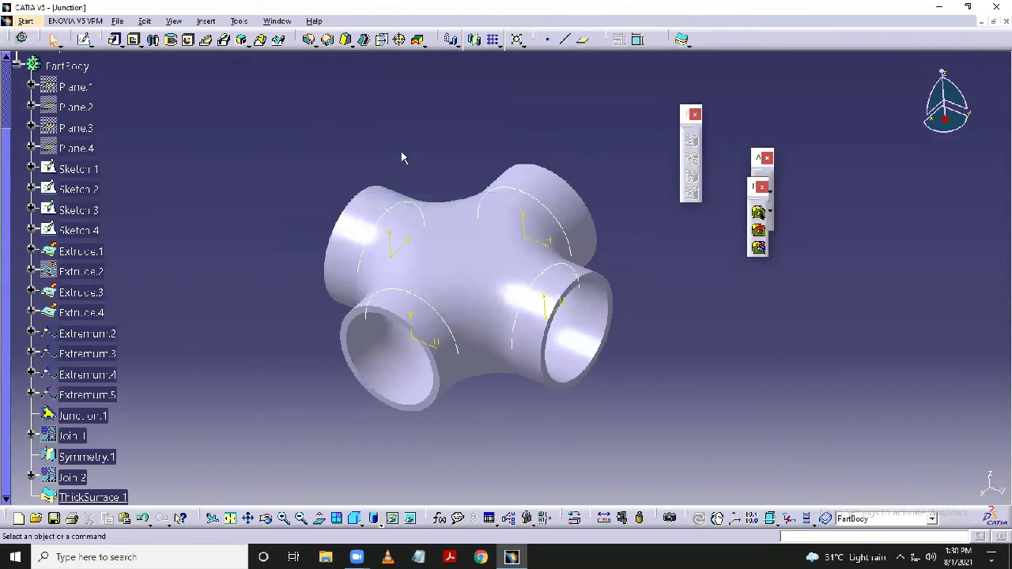
Hide all sketches in the part
left_click(239, 22)
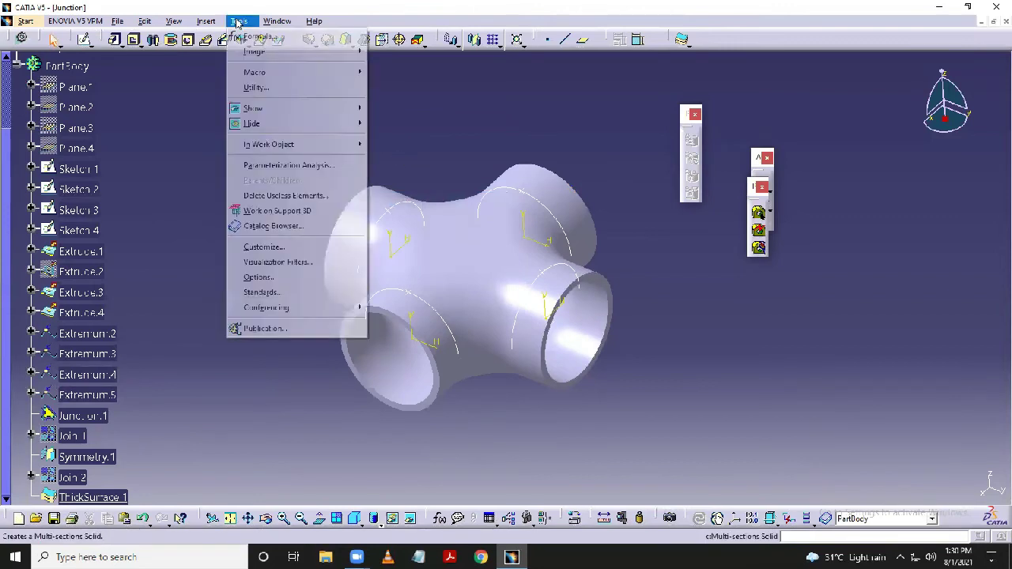
mouse_move(256, 128)
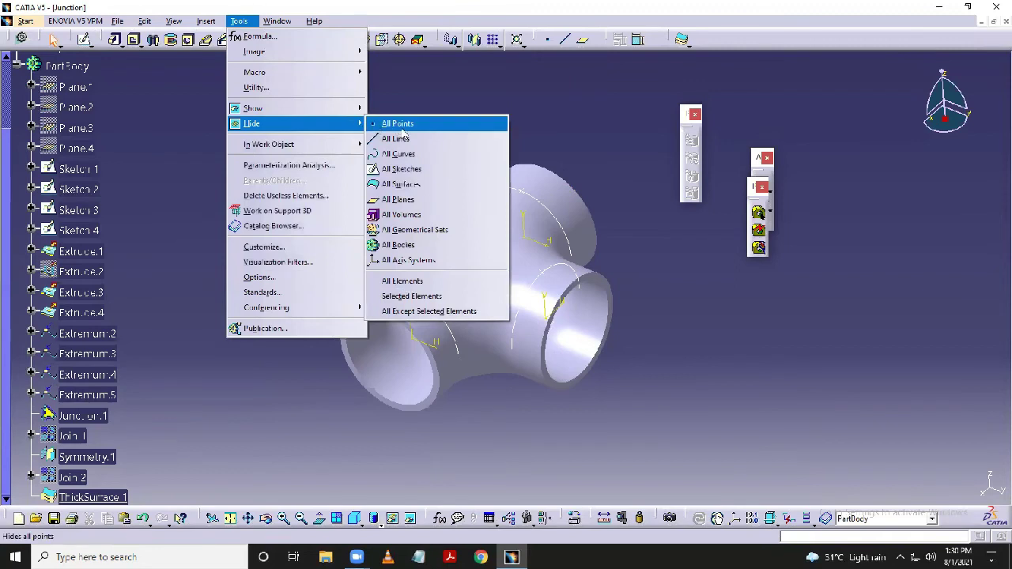
left_click(411, 171)
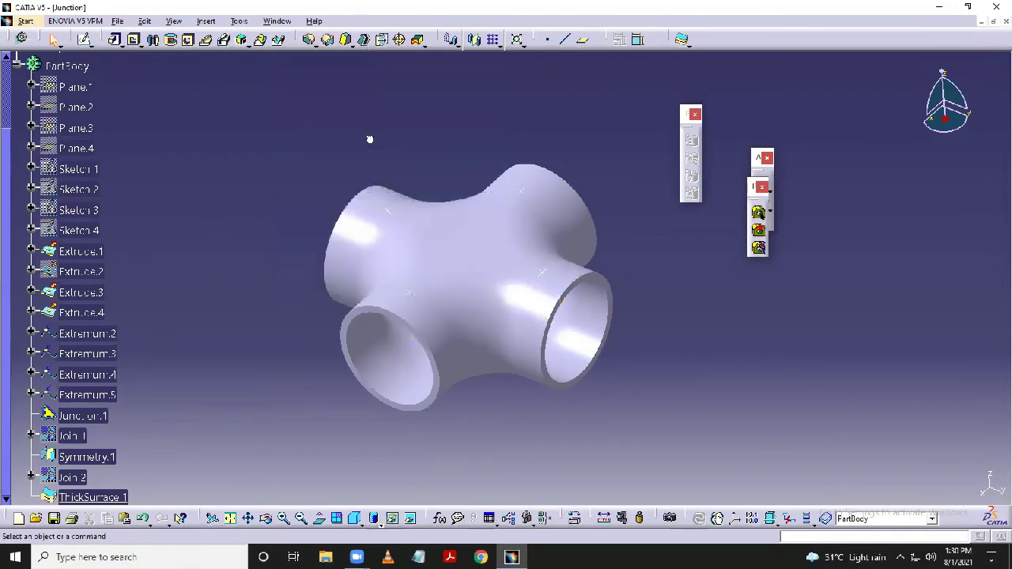
Hide all points in the part
middle_click_drag(633, 229, 409, 167)
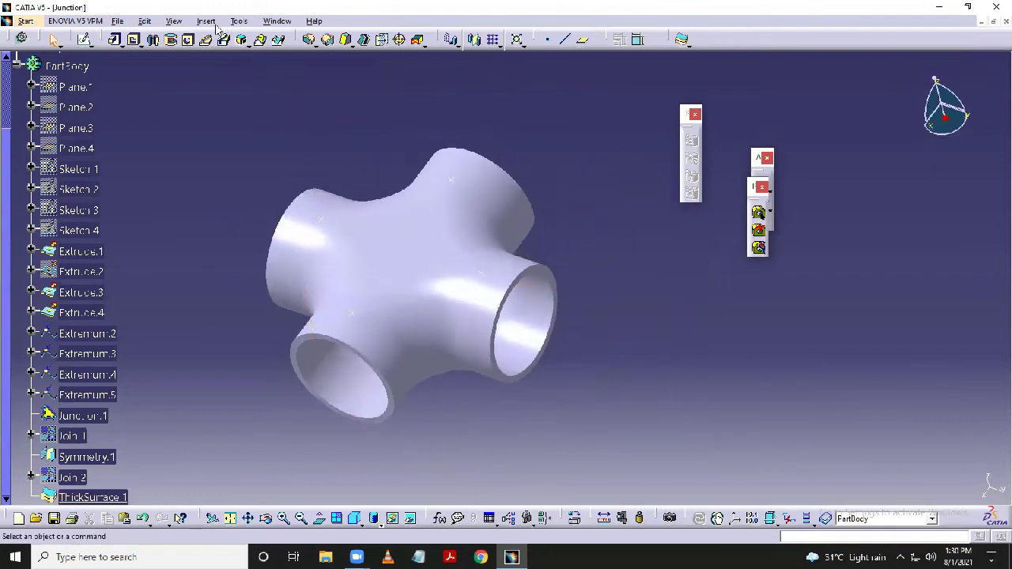
left_click(236, 22)
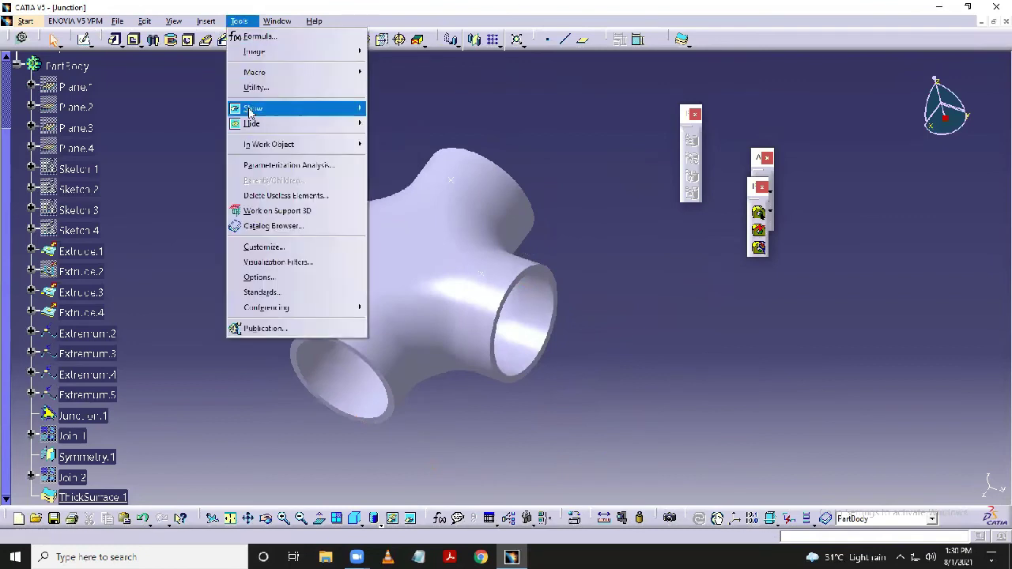
mouse_move(359, 124)
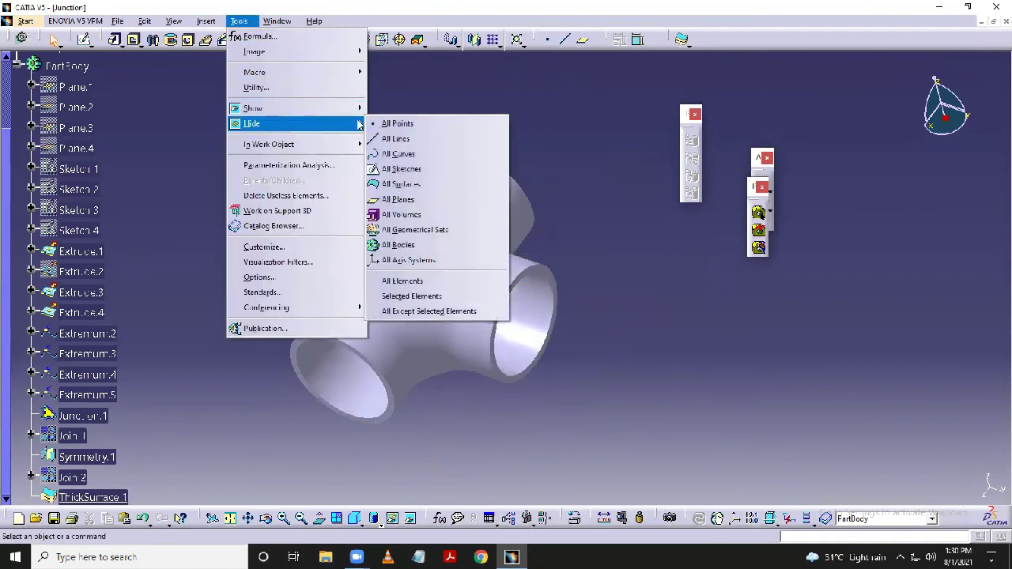
left_click(398, 124)
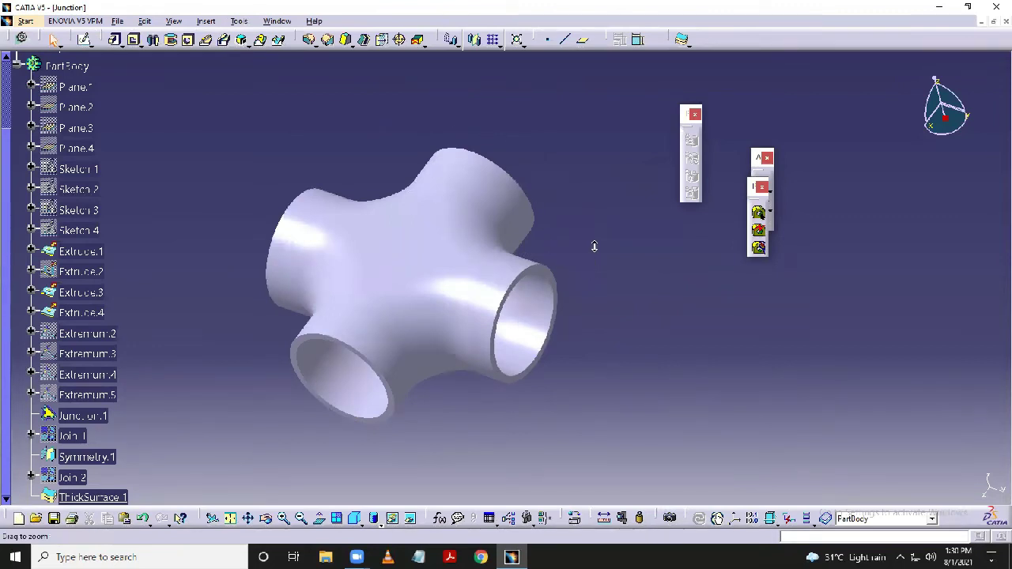
Set the fill colour of ThickSurface.1 to grey-green from the basic colours palette and apply it to the pipe
middle_click_drag(593, 244, 593, 312)
middle_click_drag(291, 308, 289, 294)
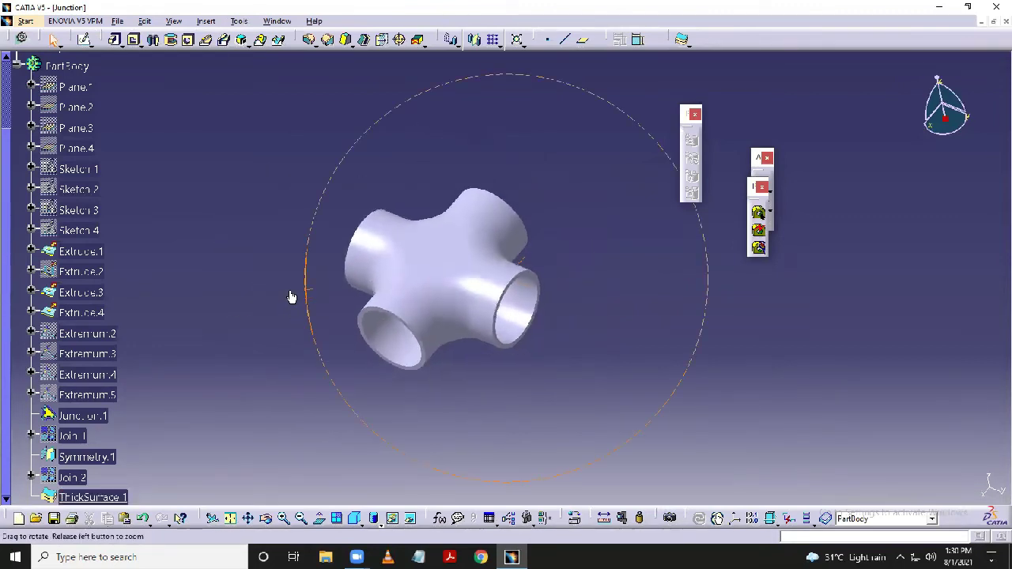
middle_click_drag(450, 380, 469, 366)
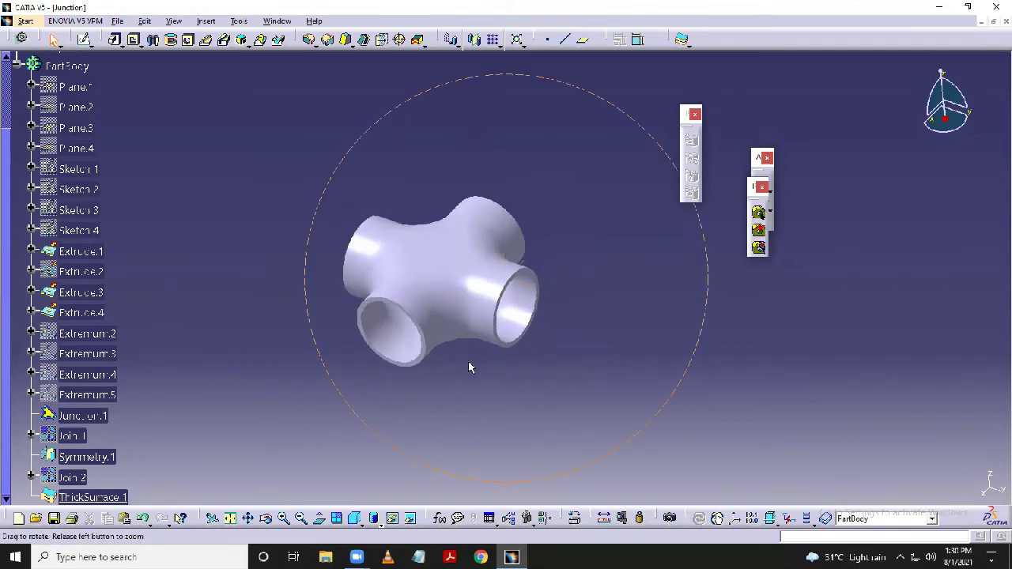
middle_click_drag(560, 364, 297, 411)
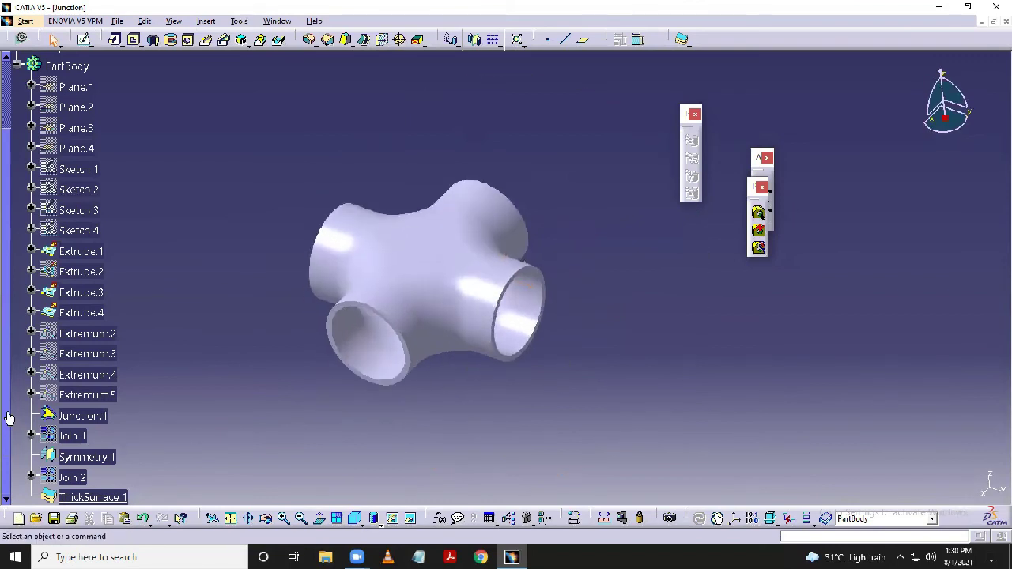
left_click(91, 497)
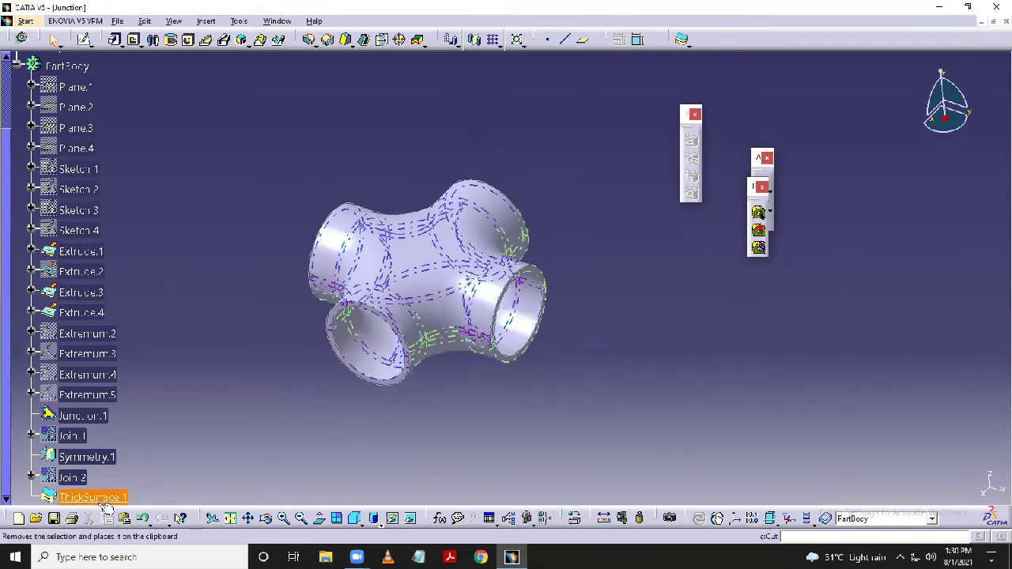
right_click(111, 498)
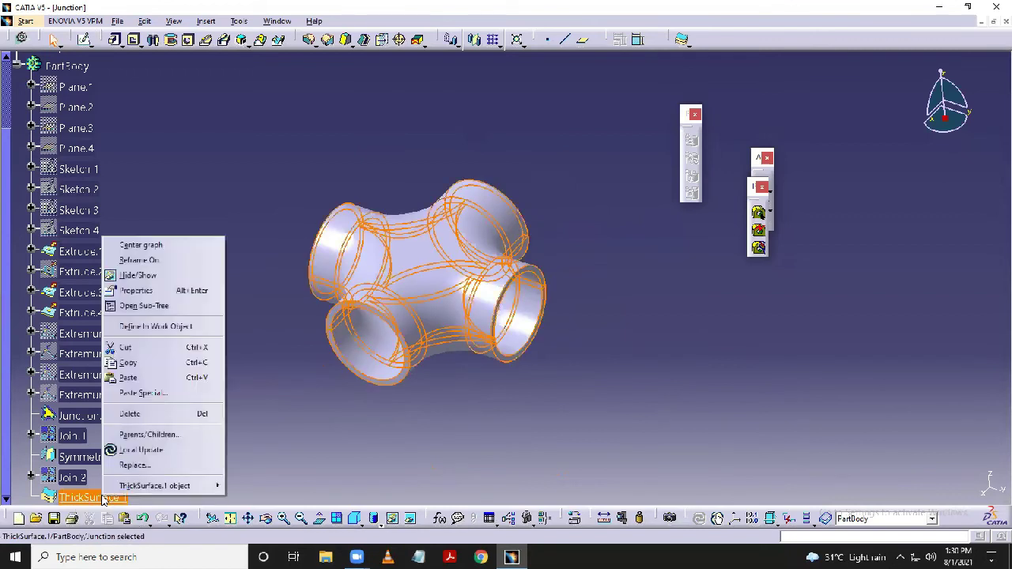
left_click(139, 290)
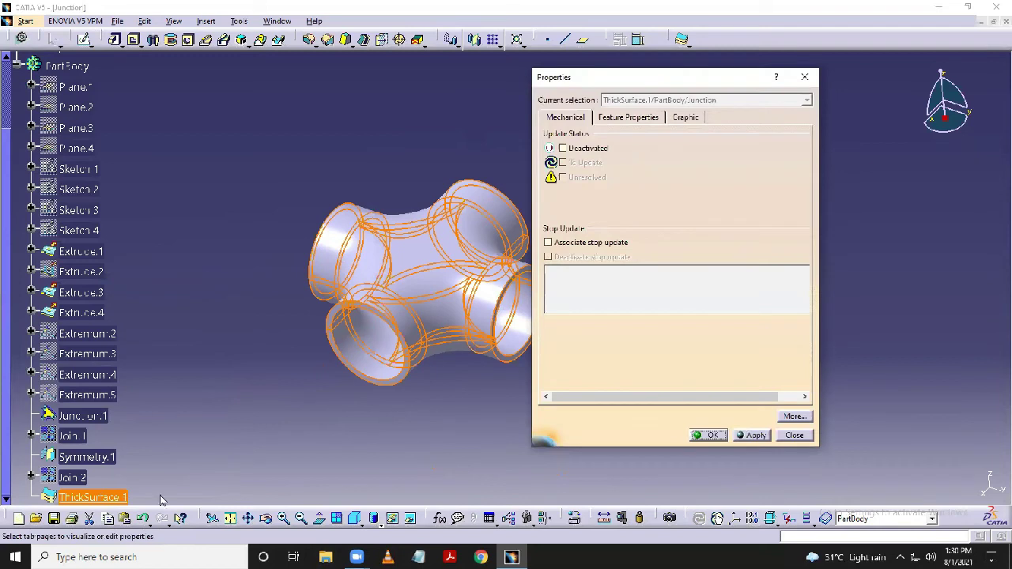
left_click(686, 117)
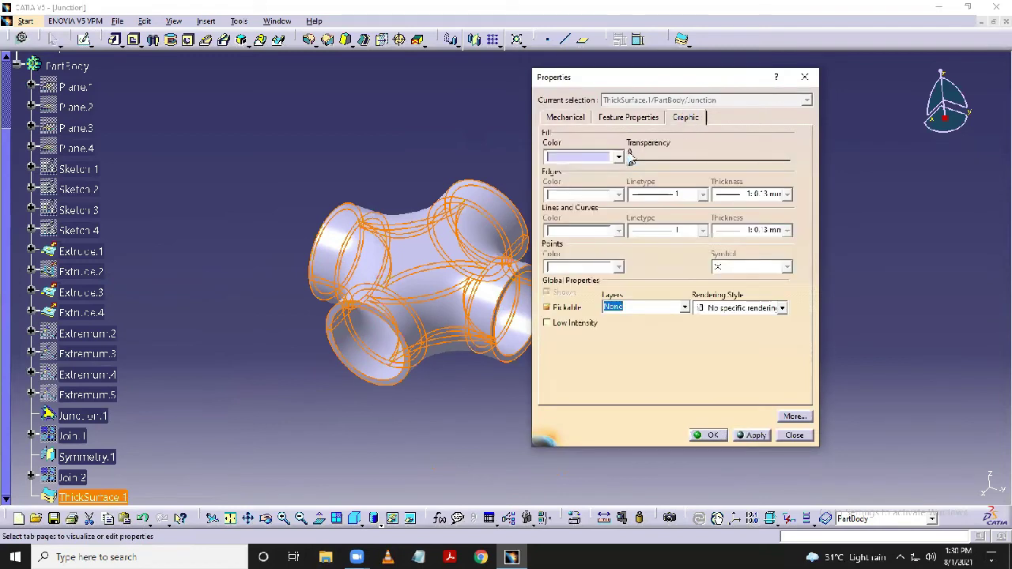
left_click(617, 156)
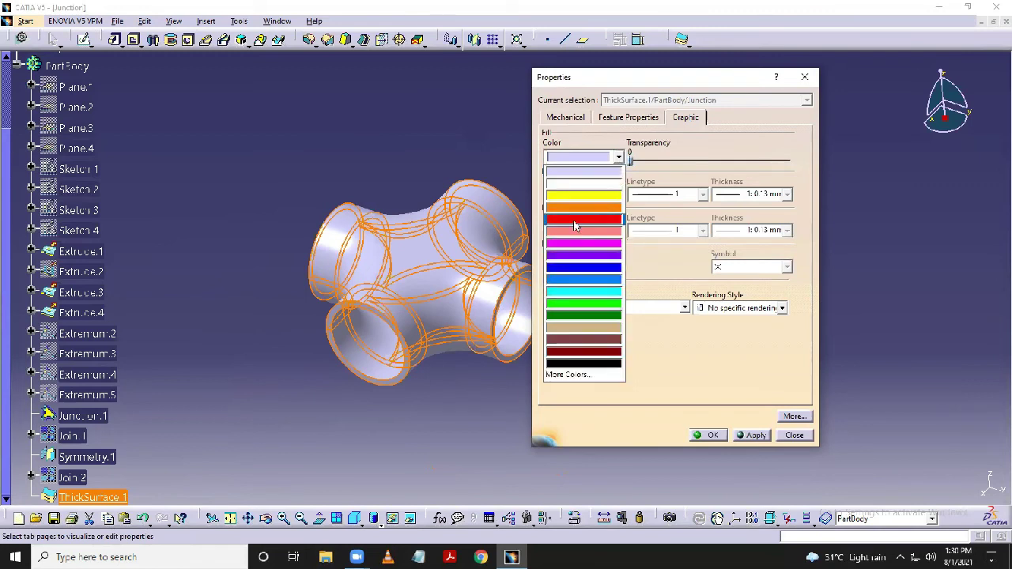
left_click(572, 374)
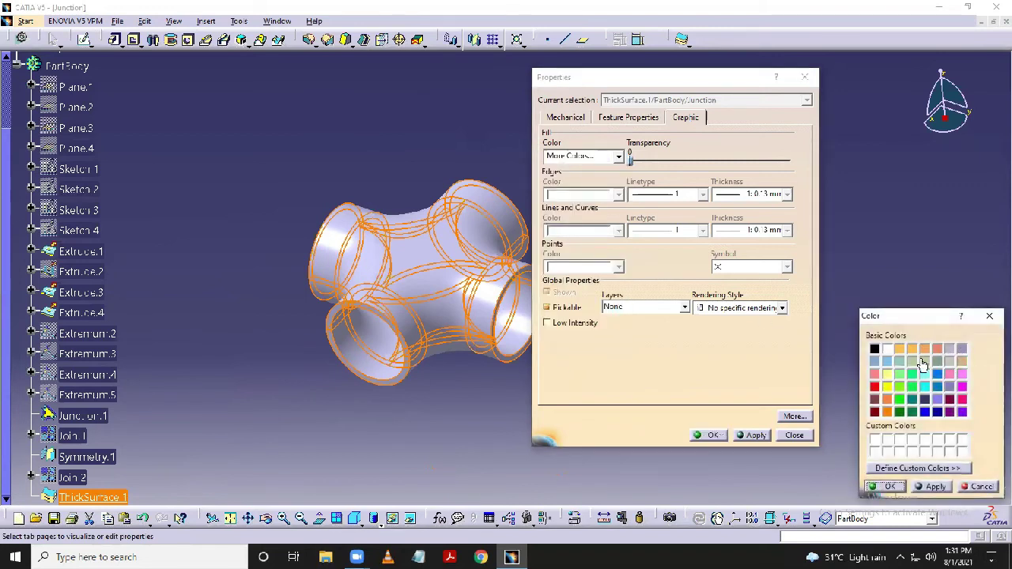
left_click(923, 362)
left_click(934, 487)
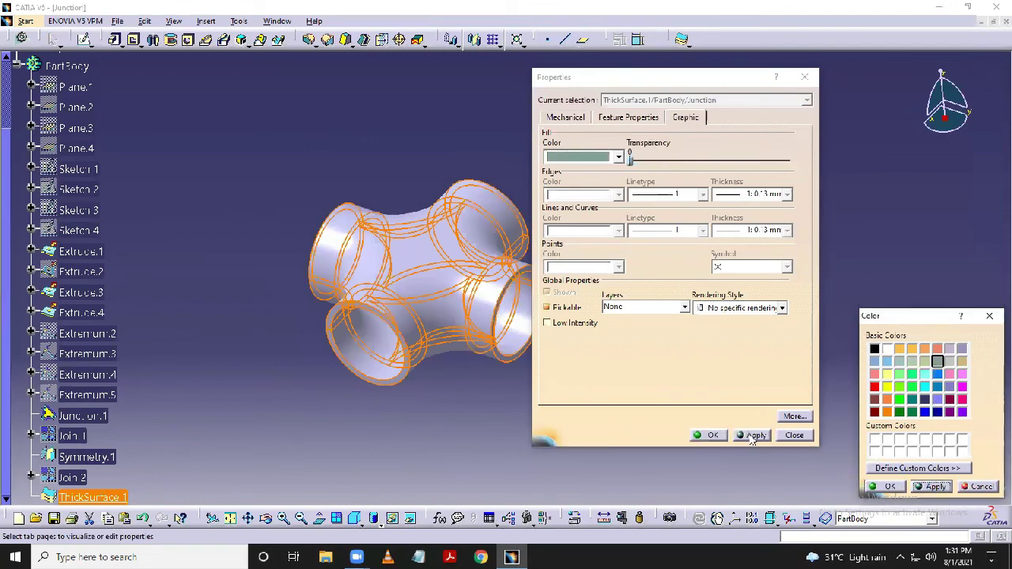
left_click(885, 487)
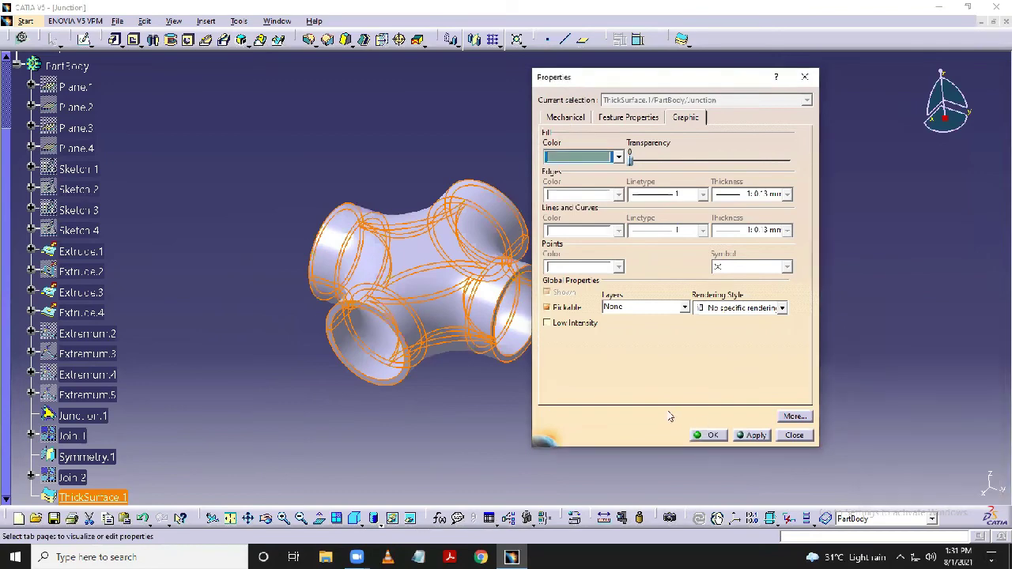
left_click(755, 436)
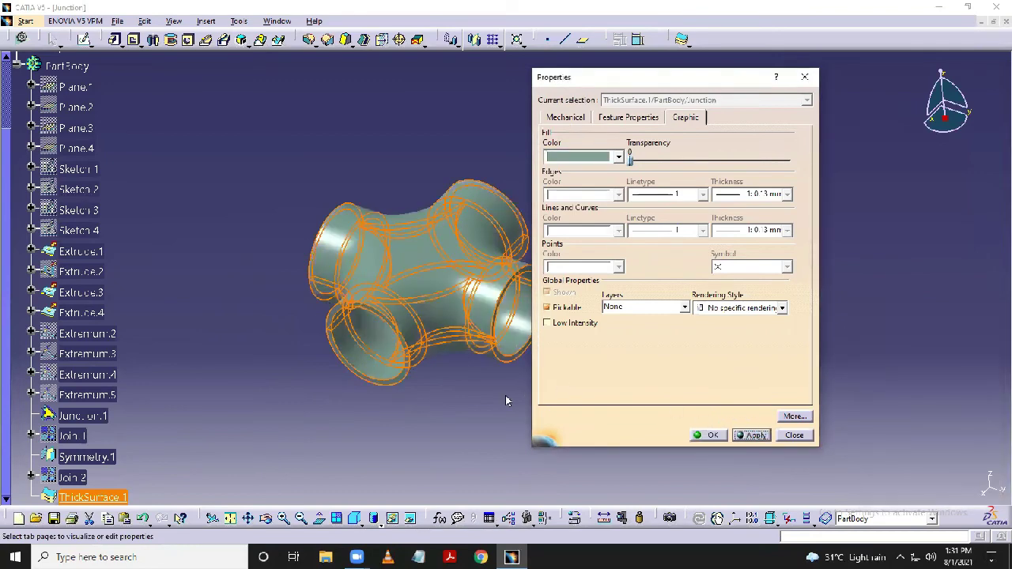
left_click(710, 436)
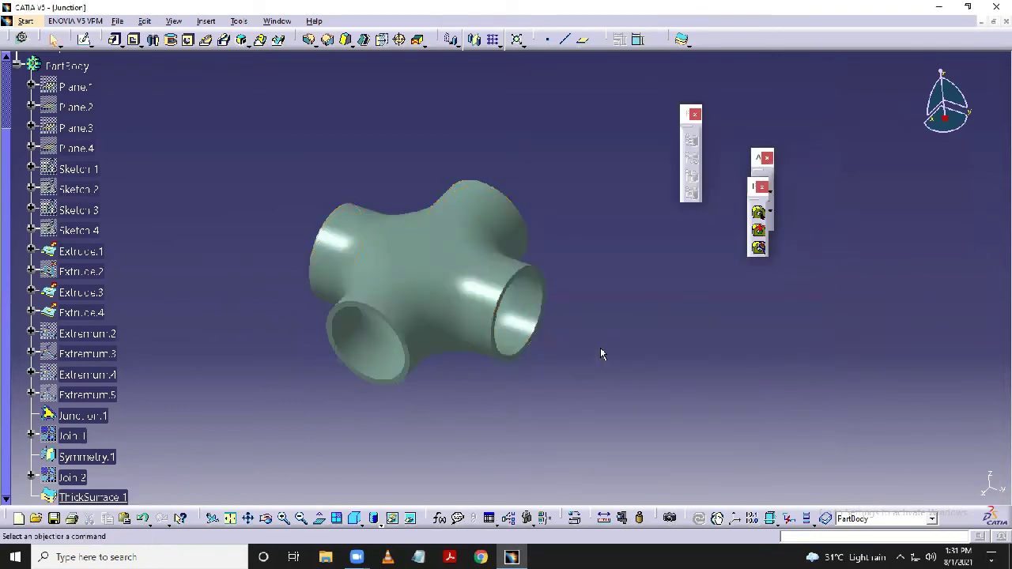
Close the three floating toolbars covering the modelling area
middle_click_drag(589, 337, 678, 313)
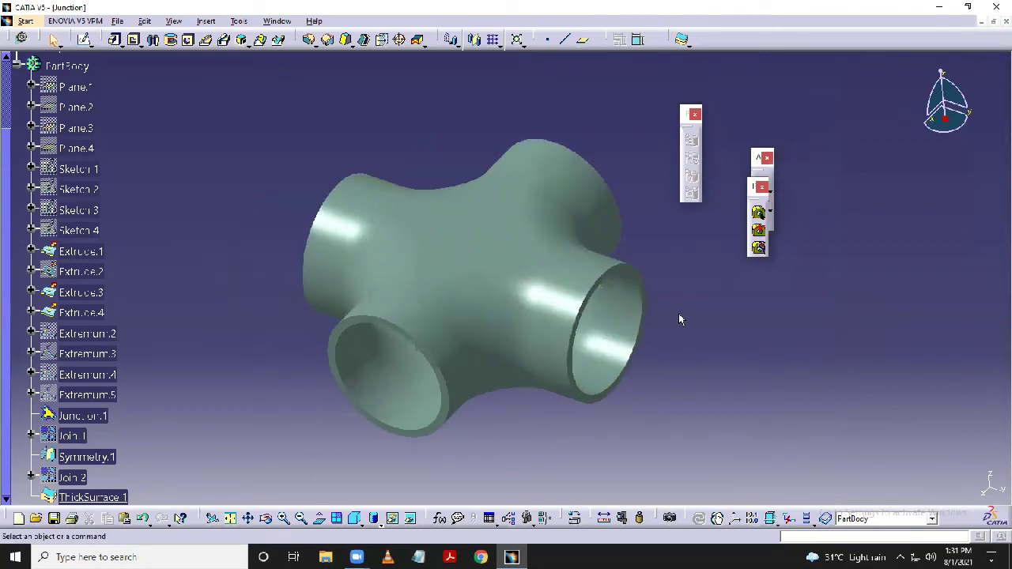
left_click(763, 187)
left_click(767, 157)
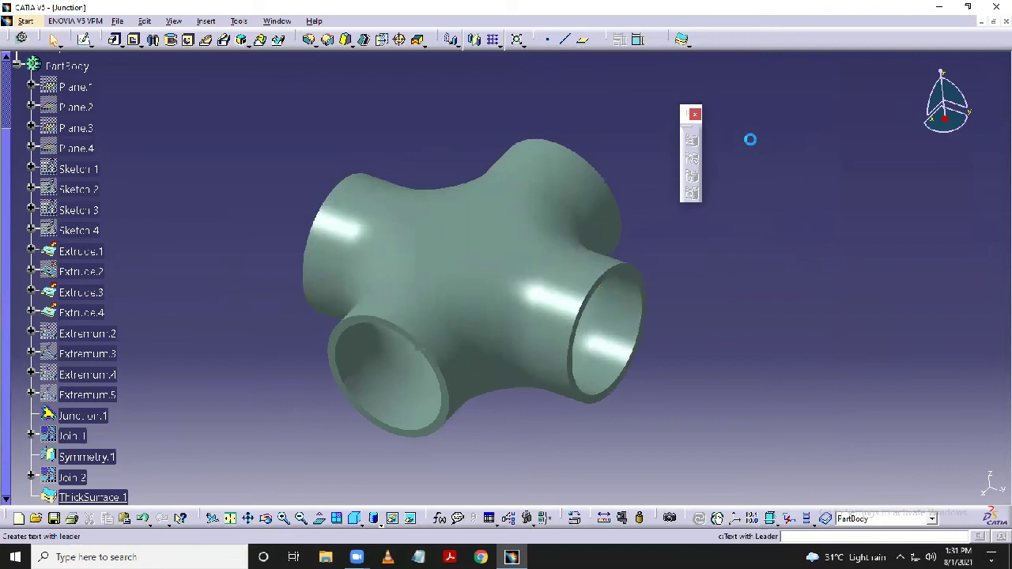
left_click(693, 113)
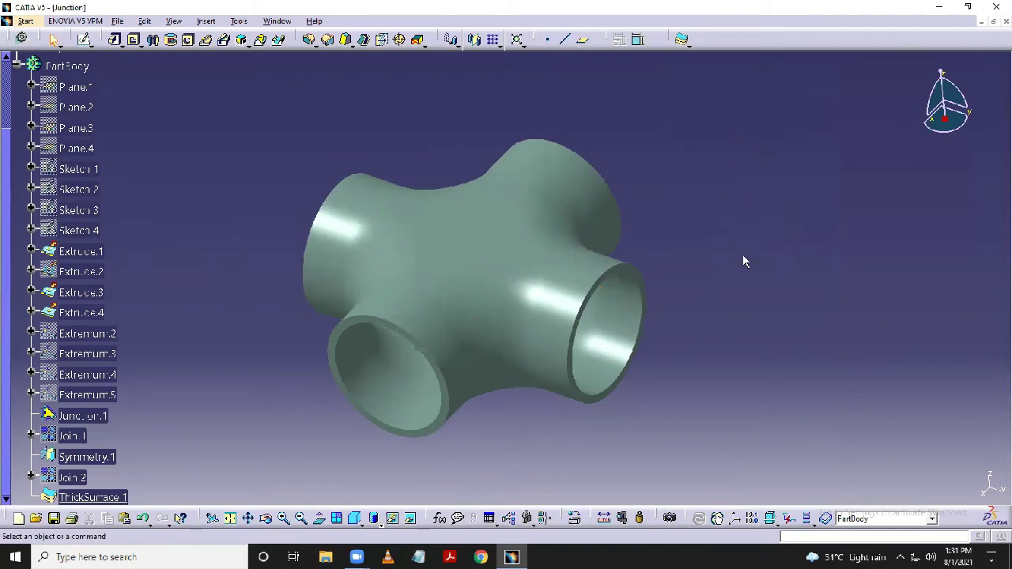
Examine the finished four-way pipe, including its blended centre and open ends, from several distances and angles
middle_click_drag(753, 268, 817, 241, "ctrl")
middle_click_drag(966, 256, 809, 258)
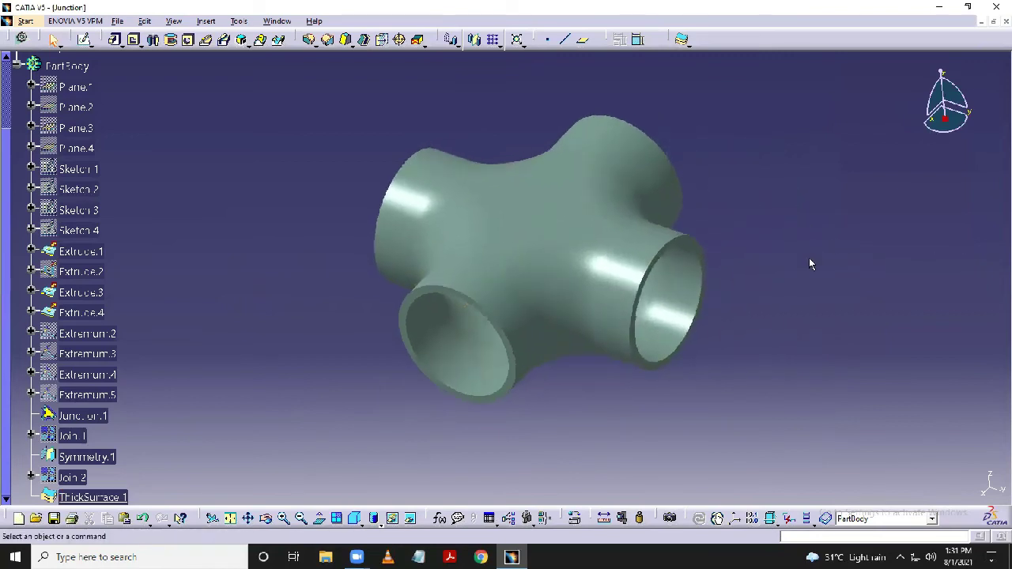
middle_click_drag(791, 256, 870, 276)
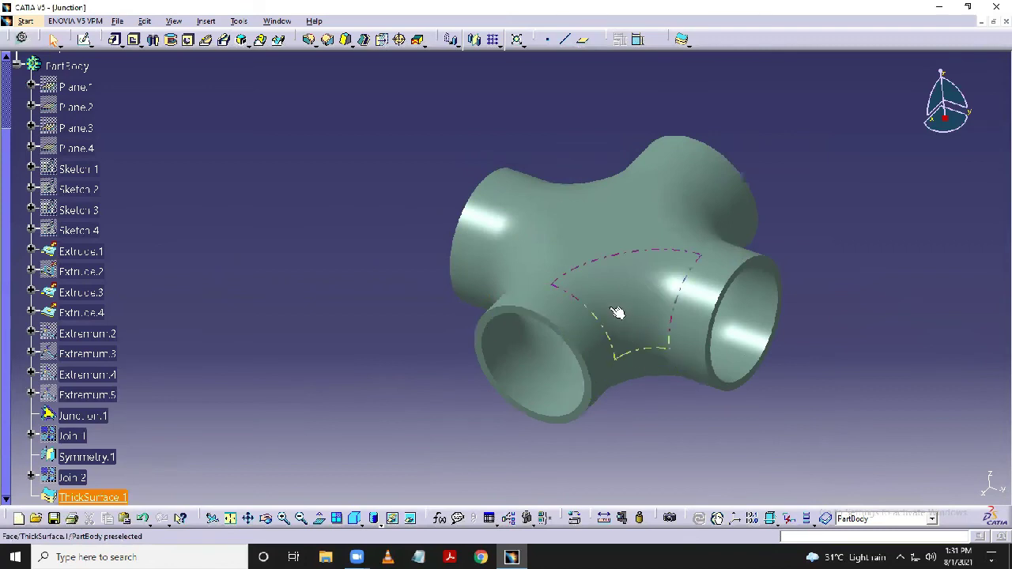
middle_click_drag(816, 287, 791, 291)
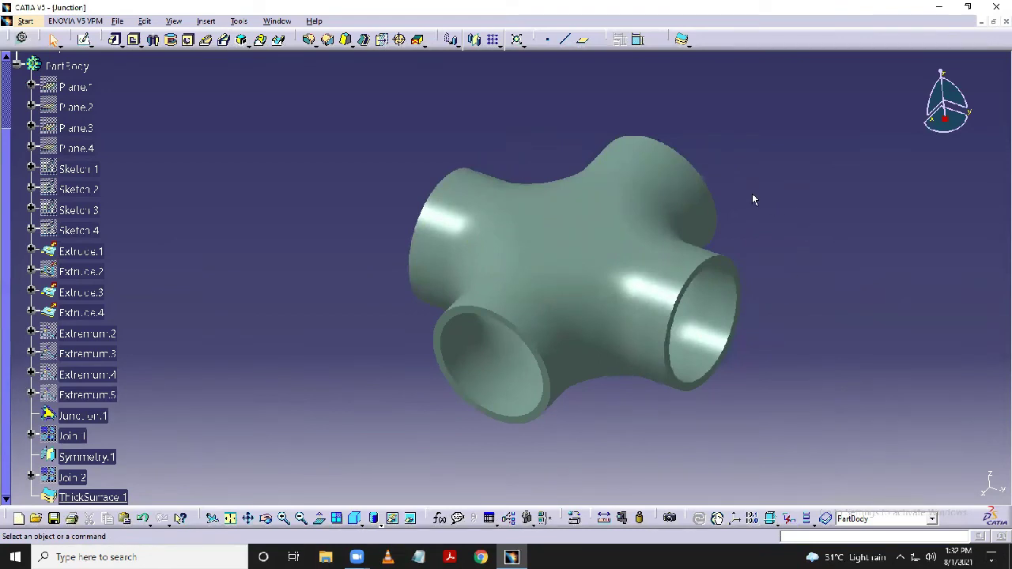
middle_click_drag(566, 107, 566, 150)
middle_click_drag(807, 274, 676, 320)
middle_click_drag(414, 409, 470, 368)
middle_click_drag(820, 319, 708, 364)
mouse_move(573, 420)
middle_mouse_down()
mouse_move(622, 441)
mouse_move(640, 416)
mouse_move(569, 422)
mouse_move(574, 407)
middle_mouse_up()
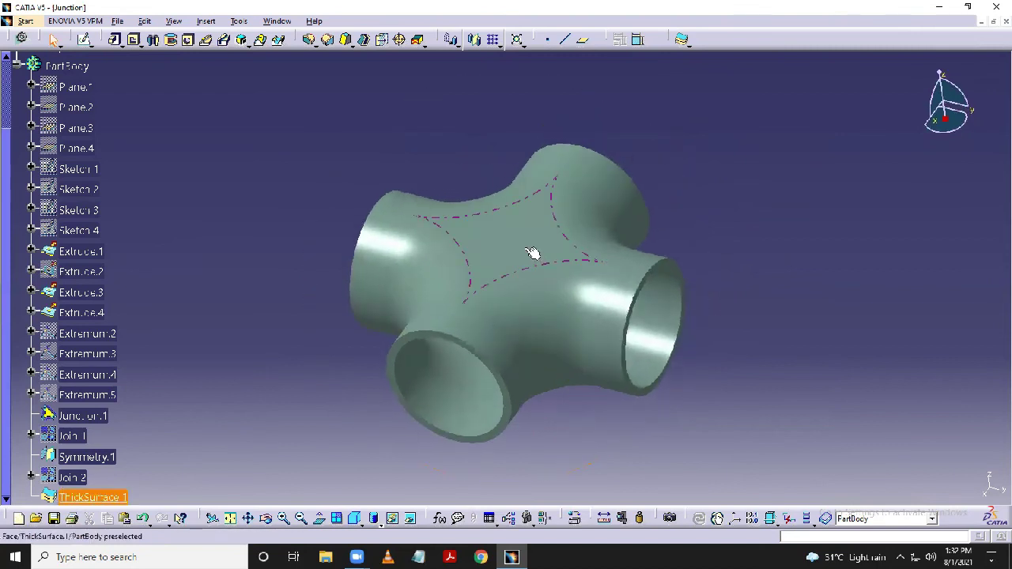
middle_click_drag(763, 295, 806, 310)
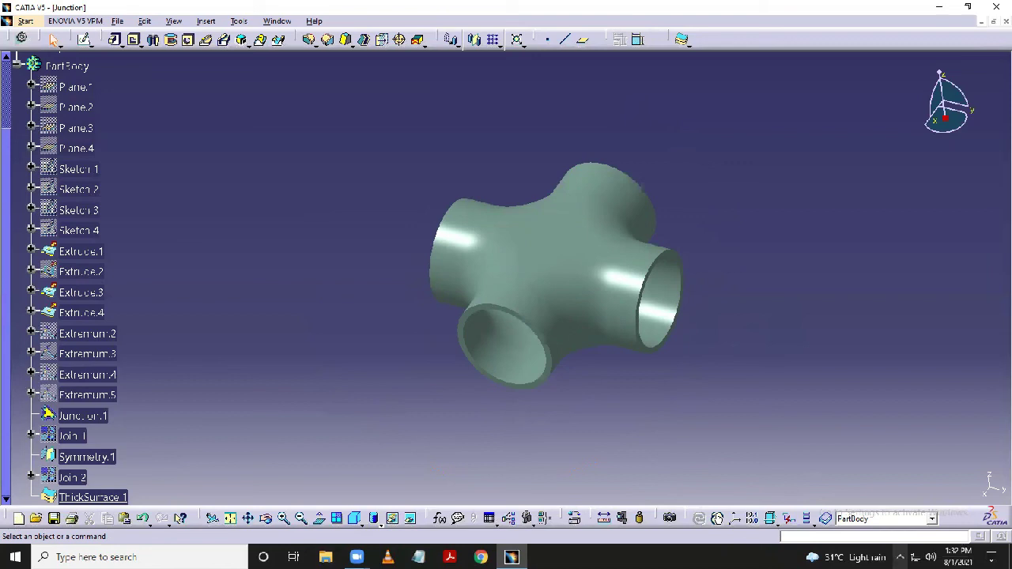
left_click(900, 557)
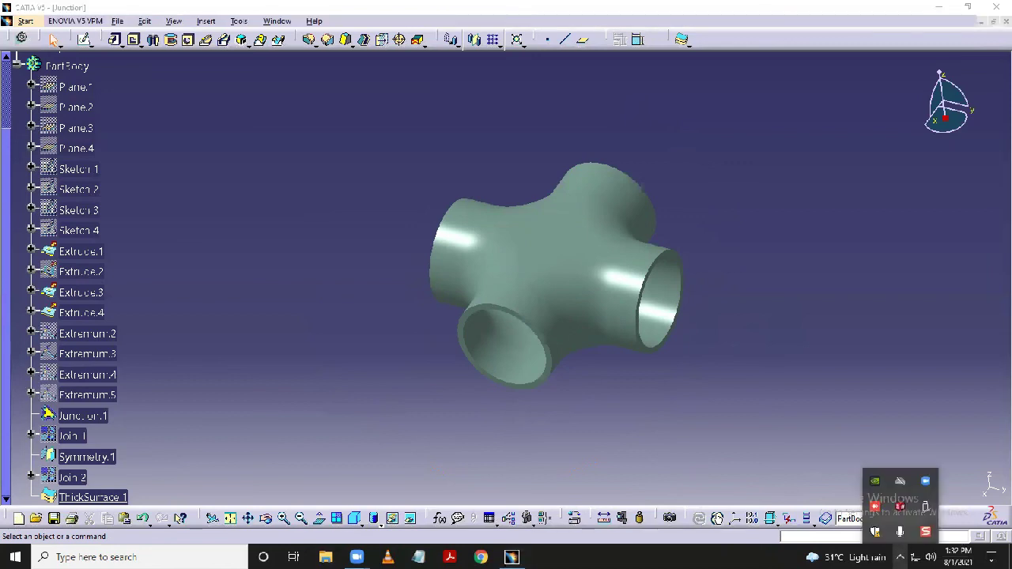
left_click(972, 429)
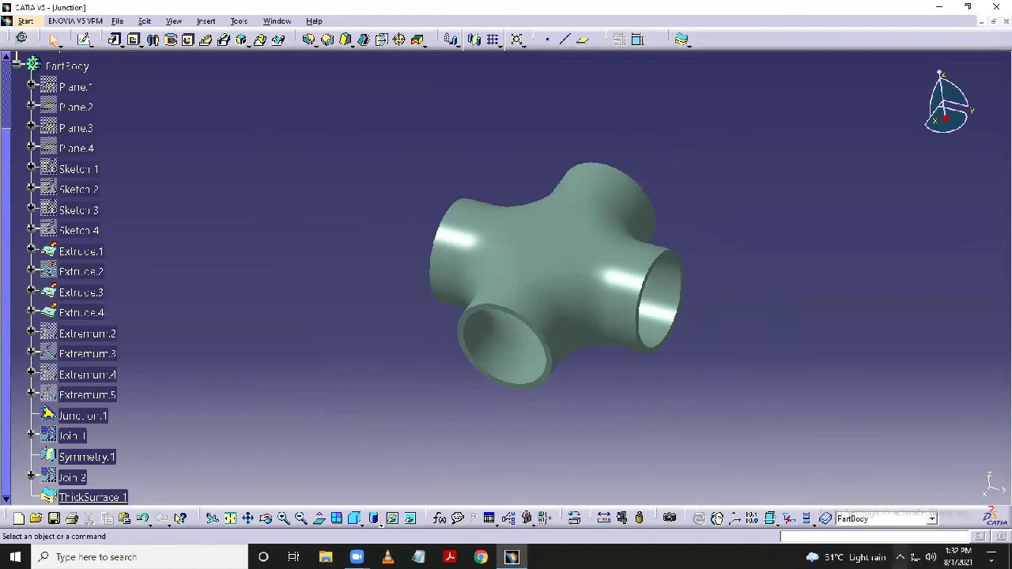
left_click(900, 556)
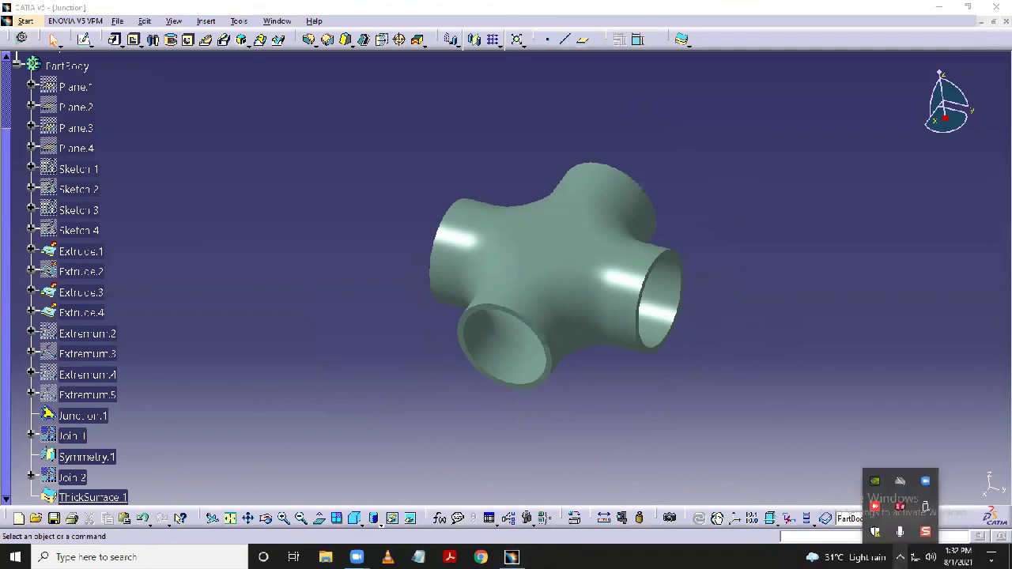